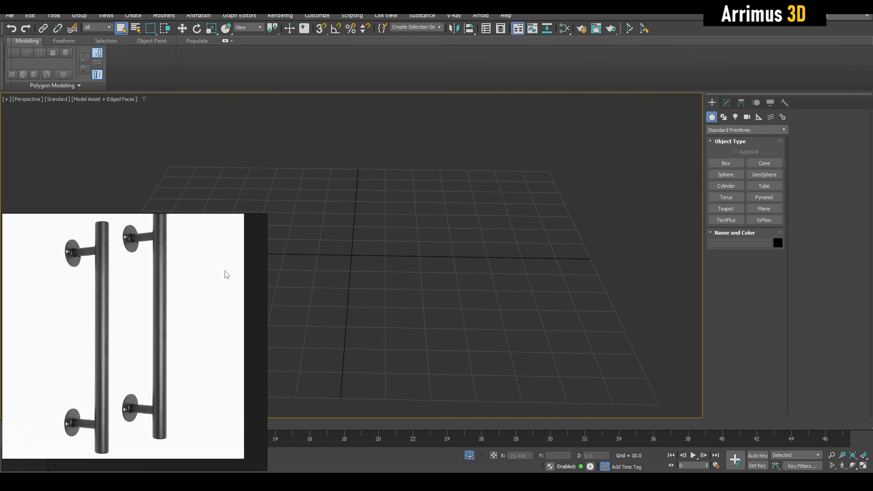
Draw a tall upright cylinder near the grid's centre, about 6.9 in radius and 83 high
scroll(103, 283, up, 4)
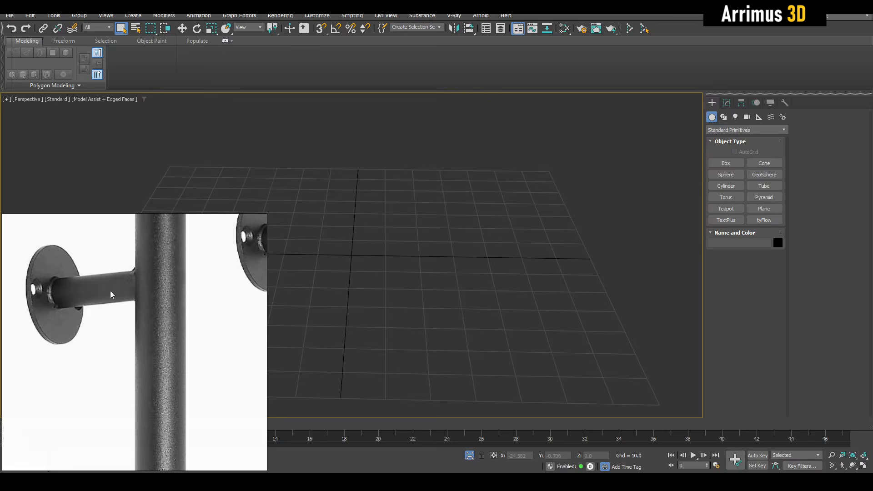
scroll(110, 295, down, 5)
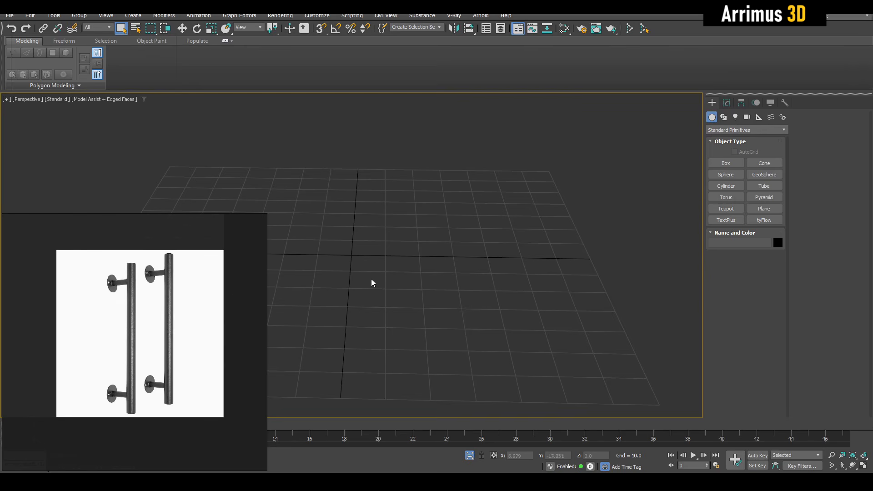
middle_drag(386, 299, 505, 325)
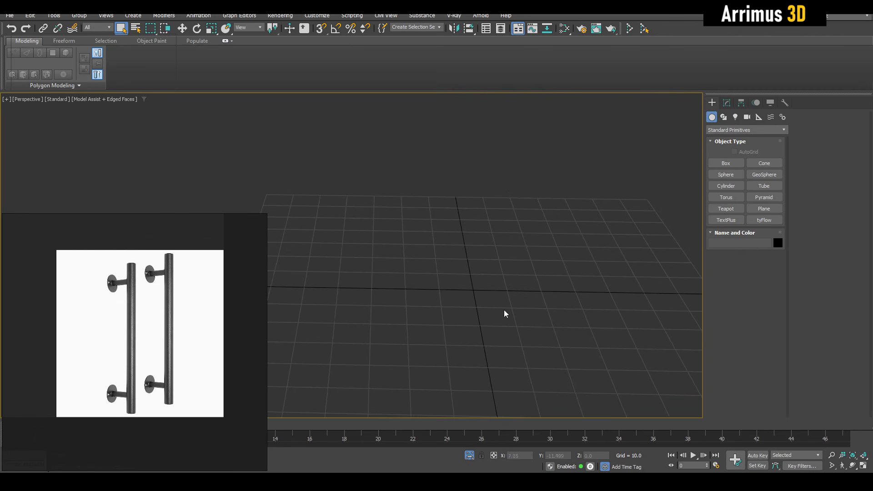
click(724, 188)
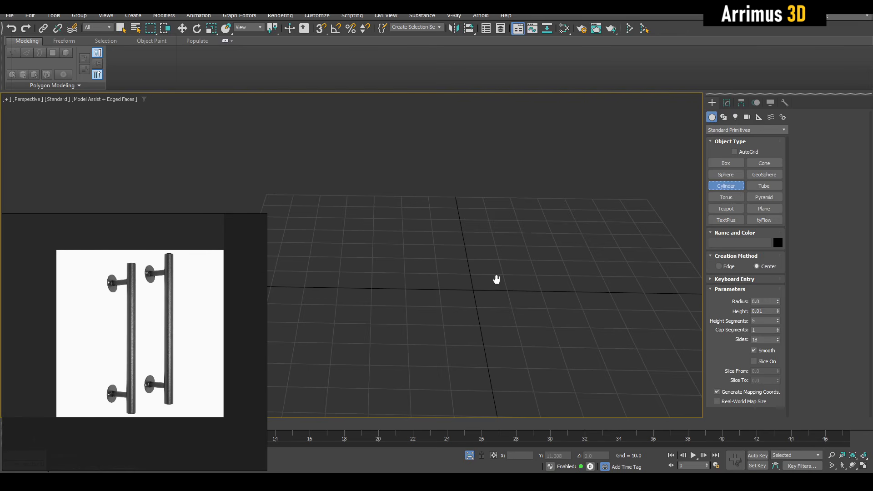
middle_drag(495, 279, 434, 355)
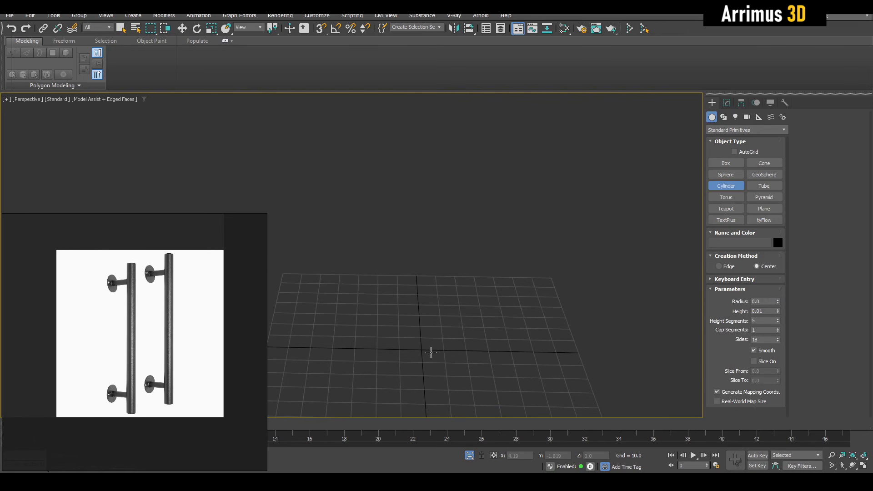
drag(418, 355, 432, 360)
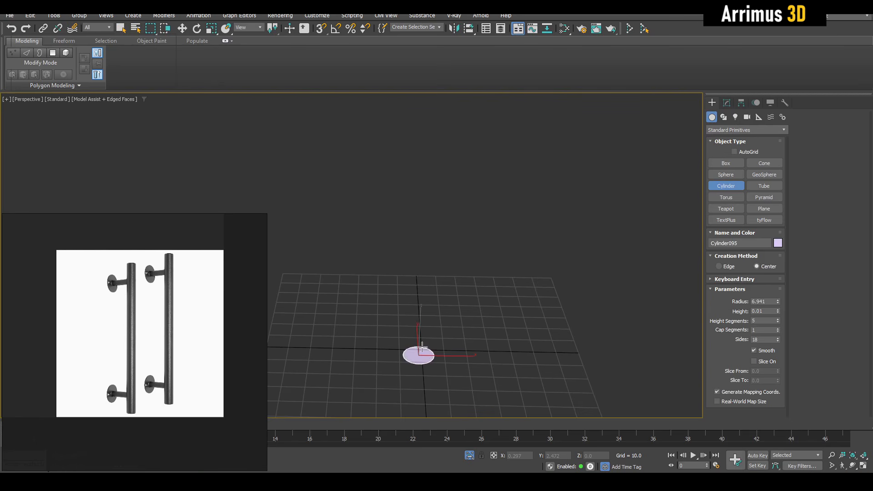
click(431, 163)
right_click(434, 166)
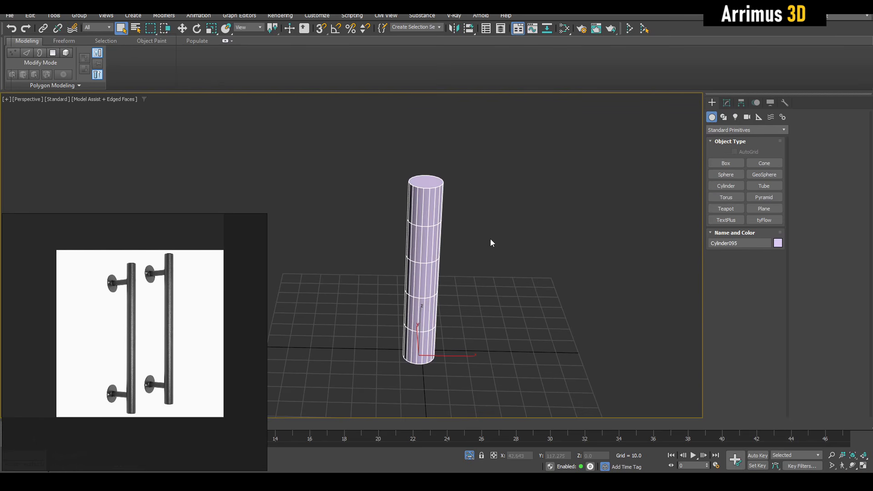
Examine the cylinder's top cap, sides and height segments up close and as a whole with its parameters shown
key(w)
middle_drag(491, 255, 499, 231)
click(724, 105)
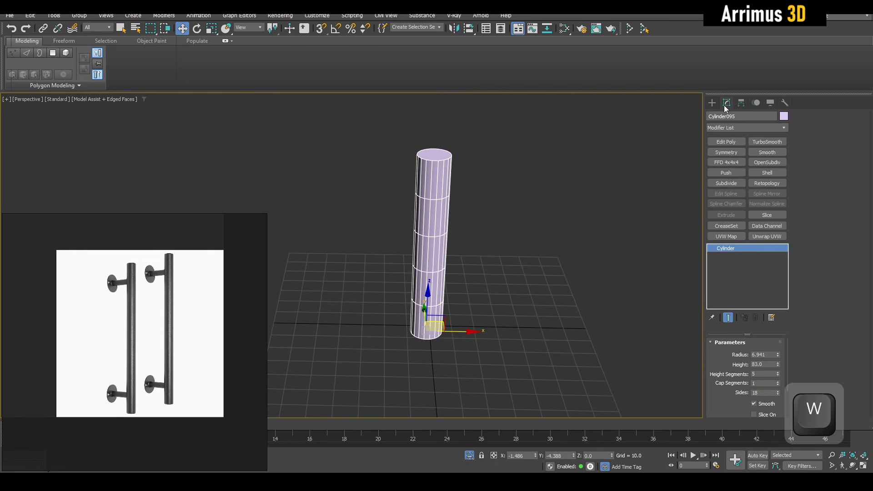
middle_drag(577, 176, 426, 260)
scroll(386, 234, up, 5)
scroll(426, 260, up, 2)
scroll(370, 215, up, 5)
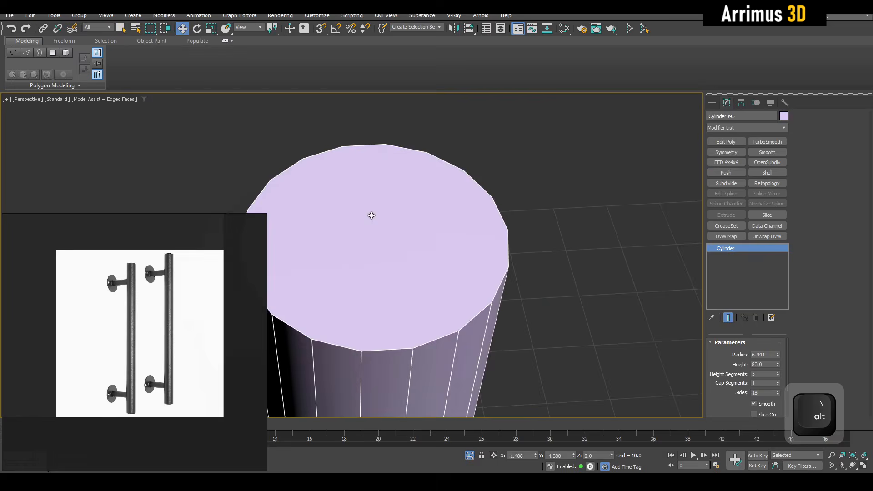
scroll(396, 226, down, 3)
middle_drag(419, 214, 410, 237)
scroll(434, 230, down, 3)
scroll(410, 237, up, 2)
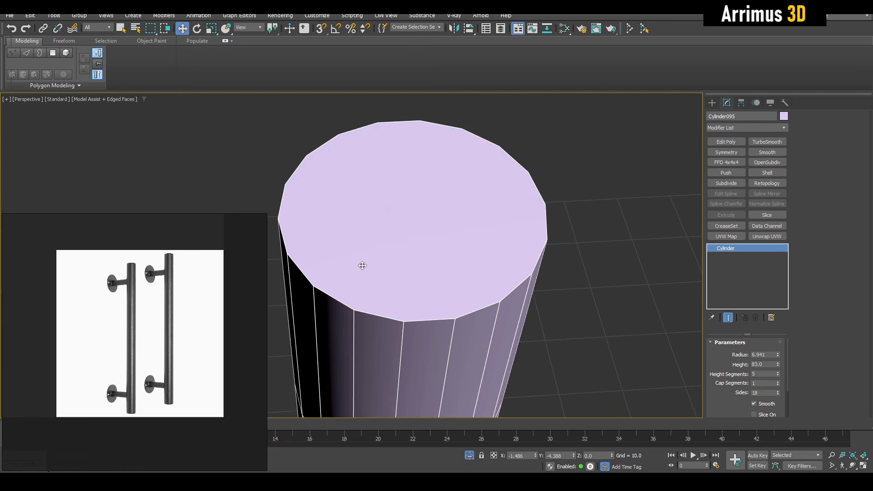
scroll(397, 189, down, 5)
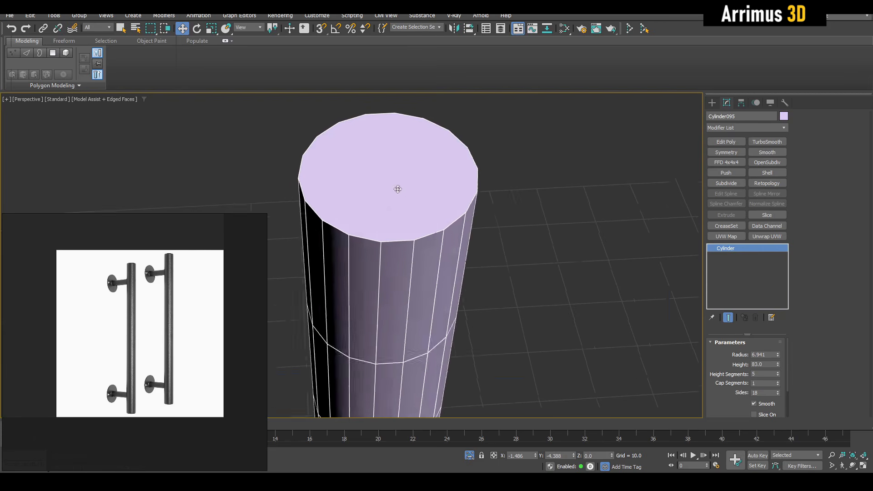
mouse_move(499, 296)
middle_down()
mouse_move(495, 208)
mouse_move(510, 285)
middle_up()
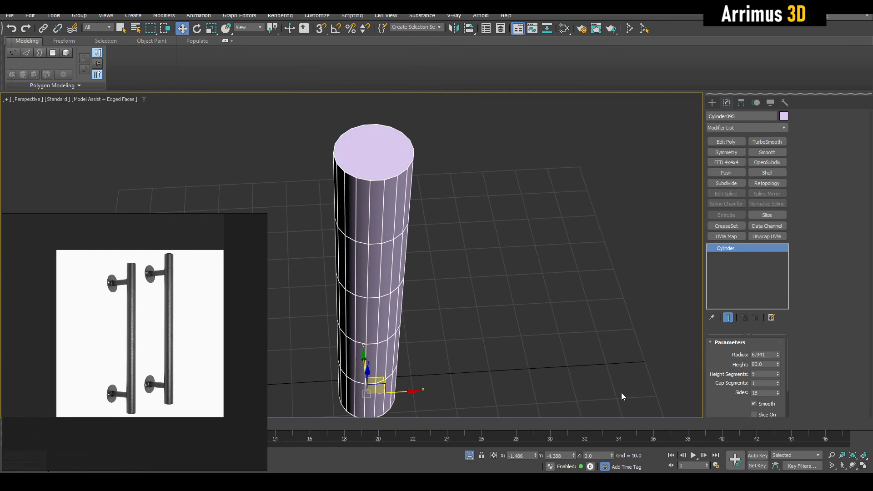
middle_drag(621, 397, 628, 366)
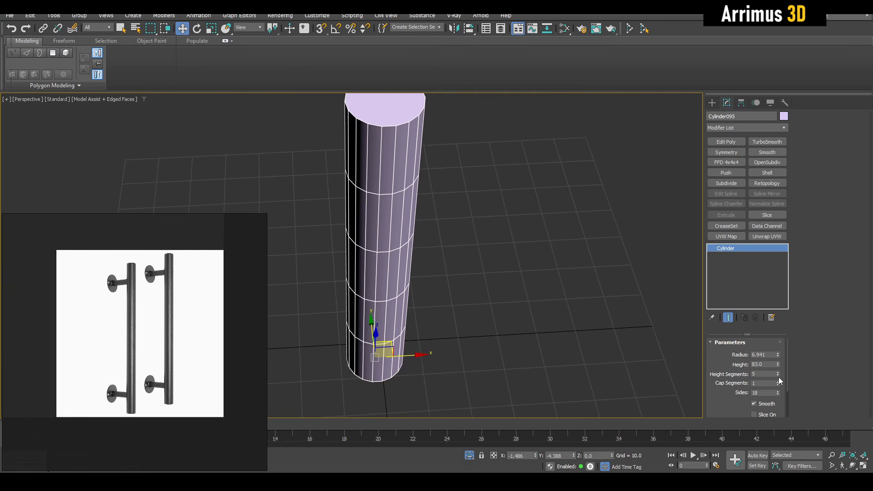
Centre the cylinder on the grid origin by resetting its X and Y positions to 0
mouse_move(777, 375)
mouse_down()
mouse_move(776, 359)
mouse_move(777, 375)
mouse_up()
alt+middle_drag(621, 358, 566, 420)
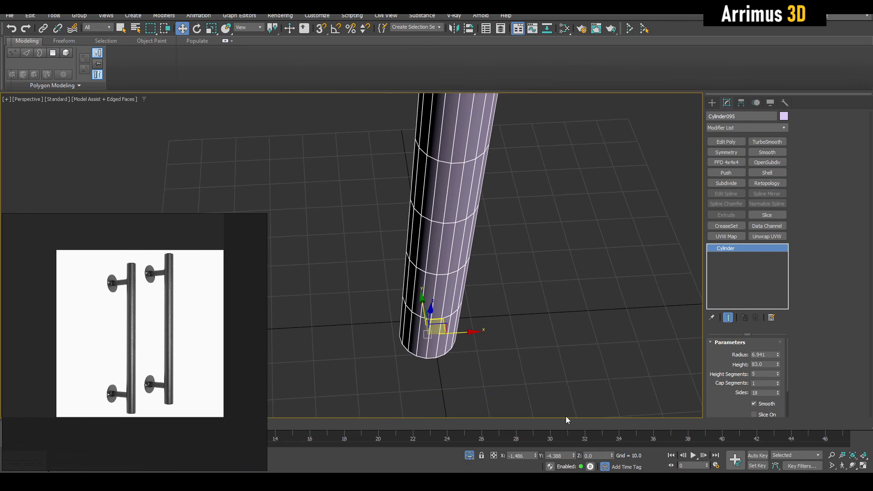
right_click(536, 456)
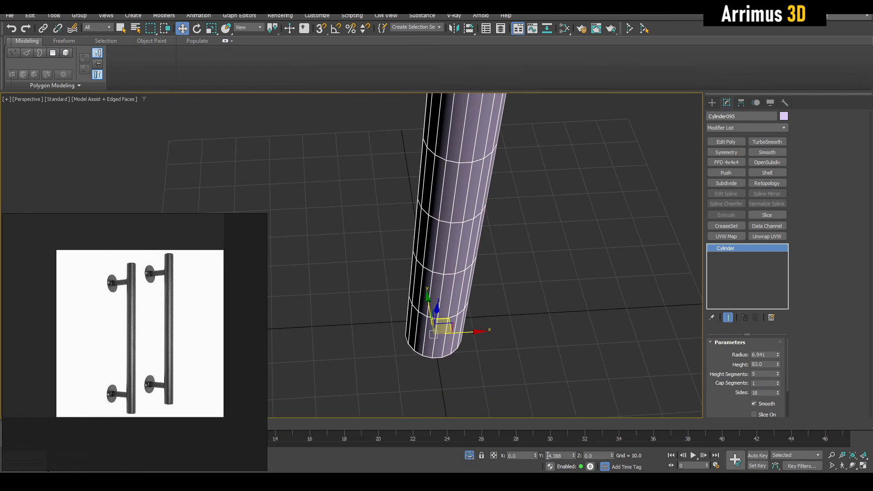
right_click(574, 457)
scroll(523, 330, down, 4)
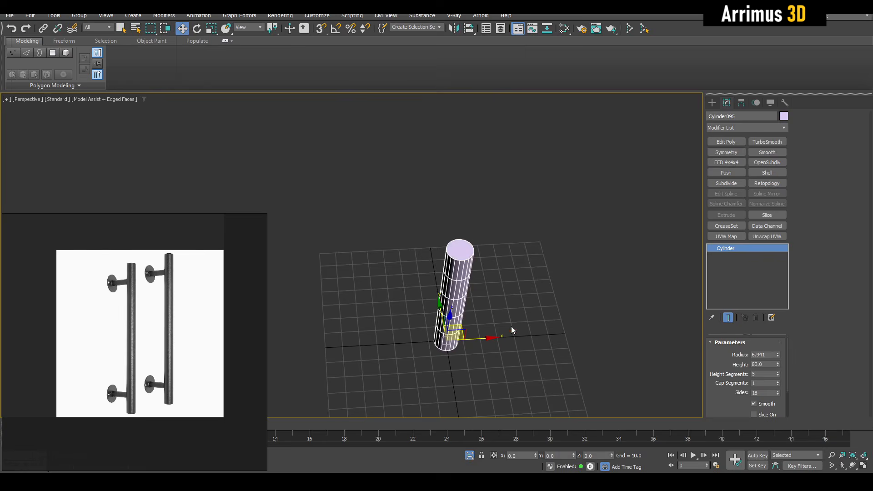
alt+middle_drag(511, 326, 519, 312)
scroll(509, 329, up, 3)
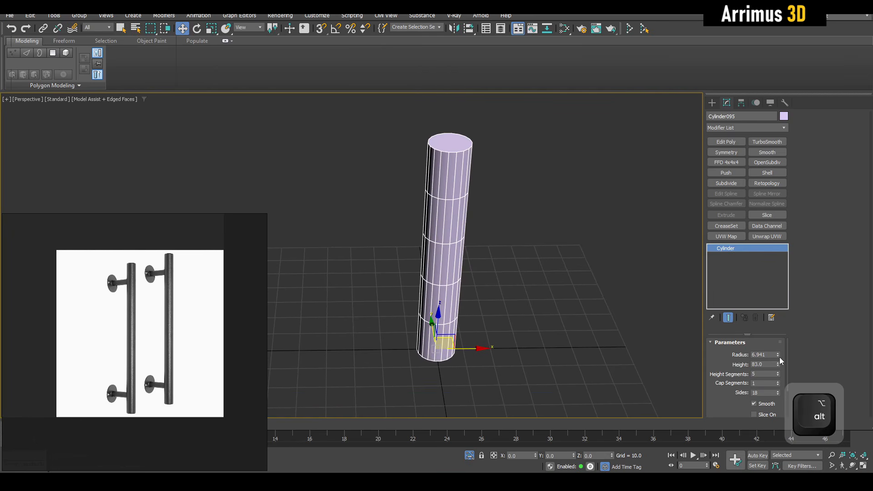
Try narrowing the cylinder's middle band of polygons to 55% in X and Y using Edit Poly
double_click(729, 141)
alt+middle_drag(481, 277, 483, 256)
key(q)
key(4)
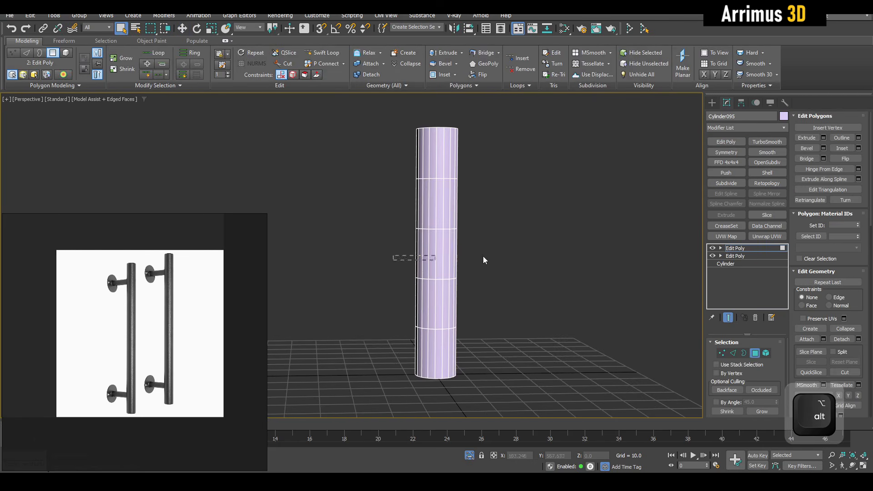
drag(392, 260, 483, 255)
alt+middle_drag(482, 256, 486, 300)
key(r)
drag(421, 304, 435, 280)
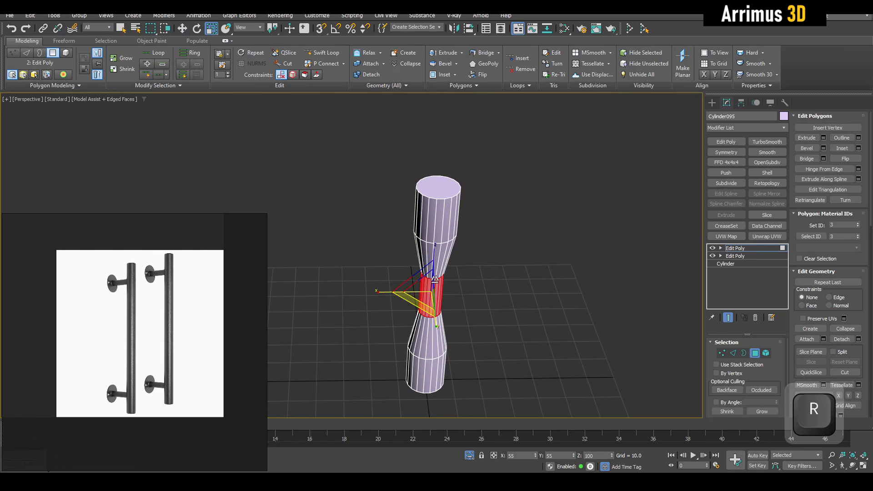
Undo the polygon scaling and delete both Edit Poly modifiers from the cylinder
key(ctrl+z)
key(2)
key(q)
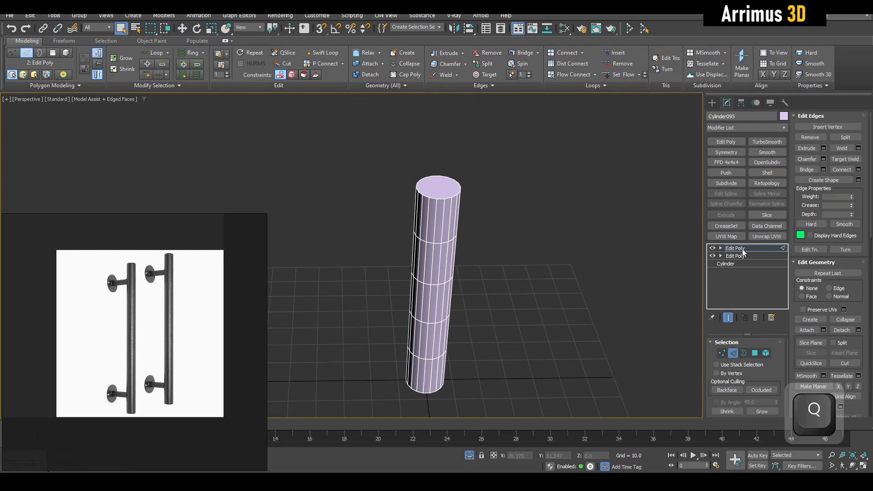
right_click(743, 252)
click(760, 264)
right_click(740, 249)
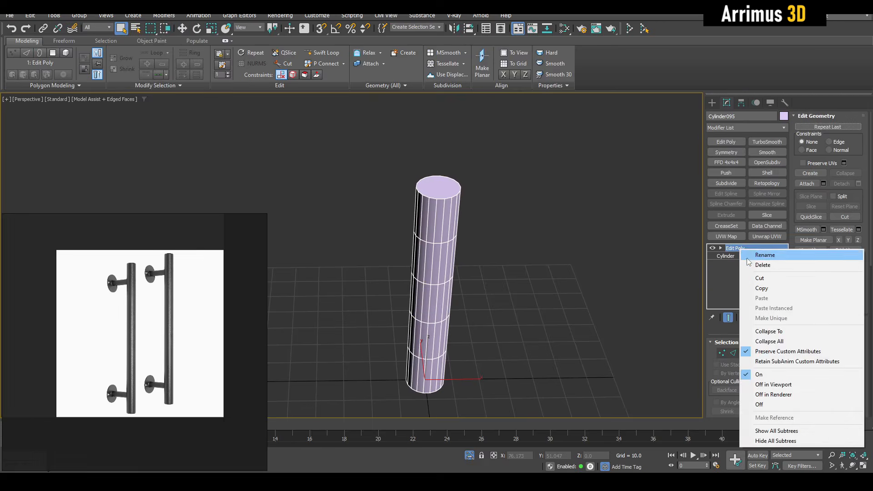
click(748, 264)
alt+middle_drag(527, 273, 526, 293)
key(r)
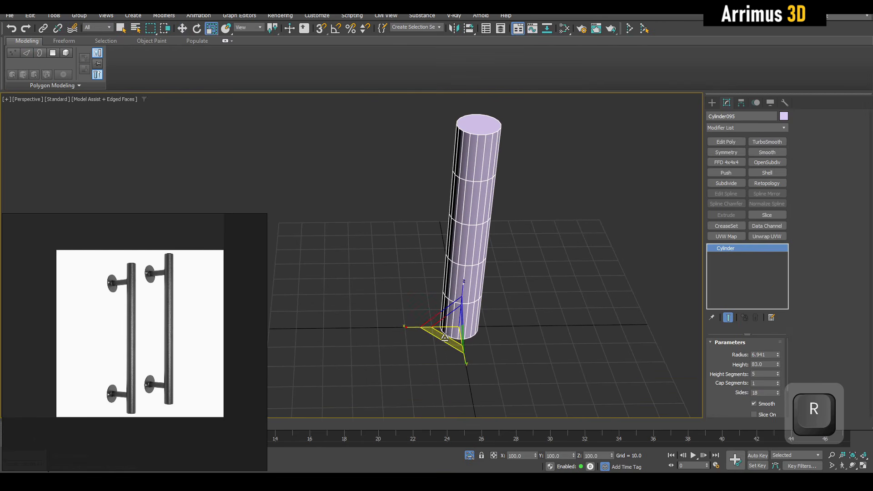
drag(444, 337, 485, 328)
right_click(485, 328)
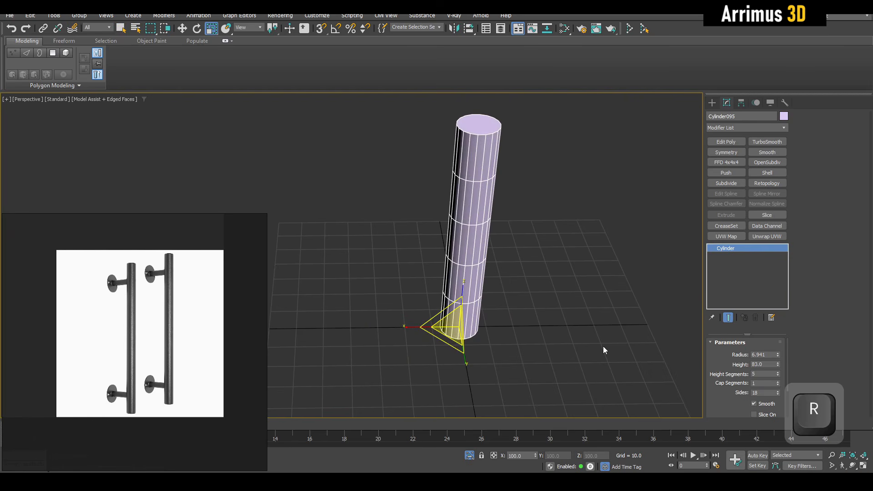
Reduce the cylinder's radius to about 2.33 to match the slim bar of the reference handle
drag(778, 356, 772, 374)
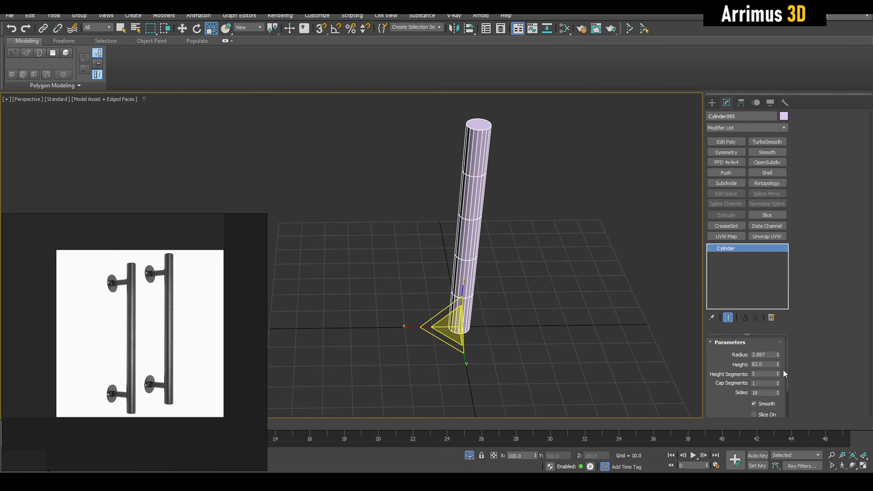
drag(781, 355, 780, 372)
middle_drag(493, 272, 495, 285)
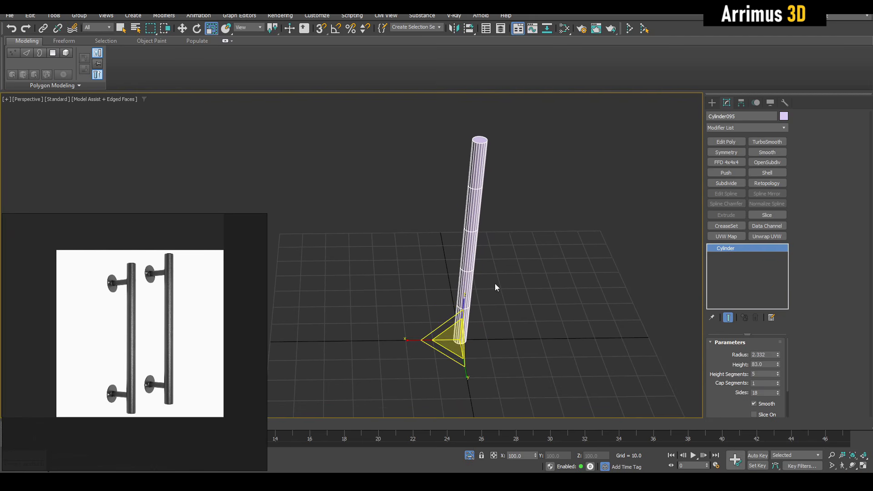
Change the cylinder's object color to dark grey
key(w)
click(783, 116)
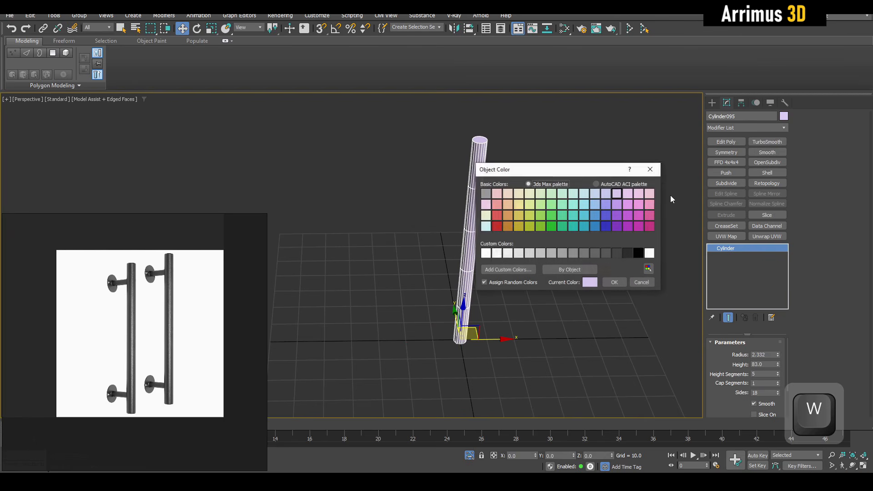
click(615, 283)
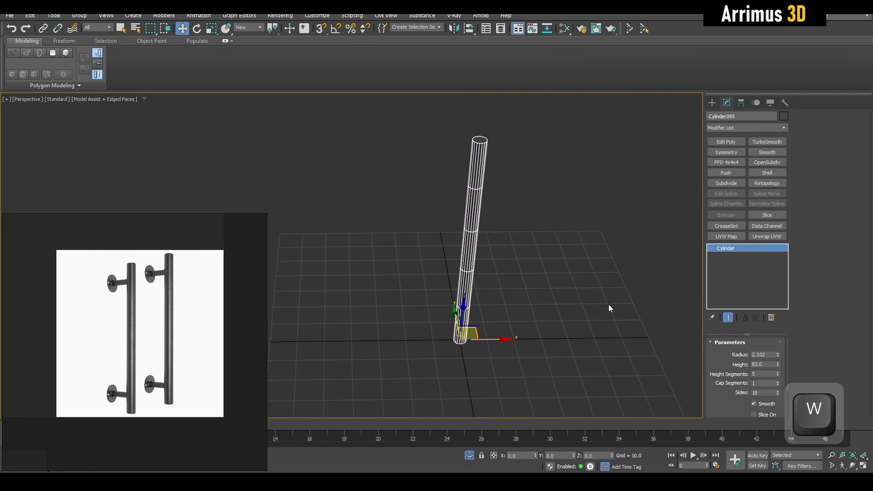
middle_drag(609, 304, 455, 326)
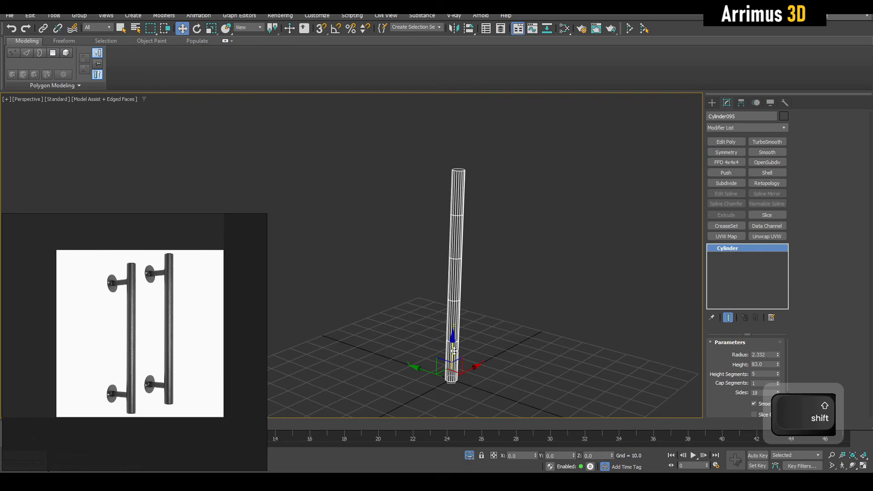
shift+drag(452, 351, 477, 193)
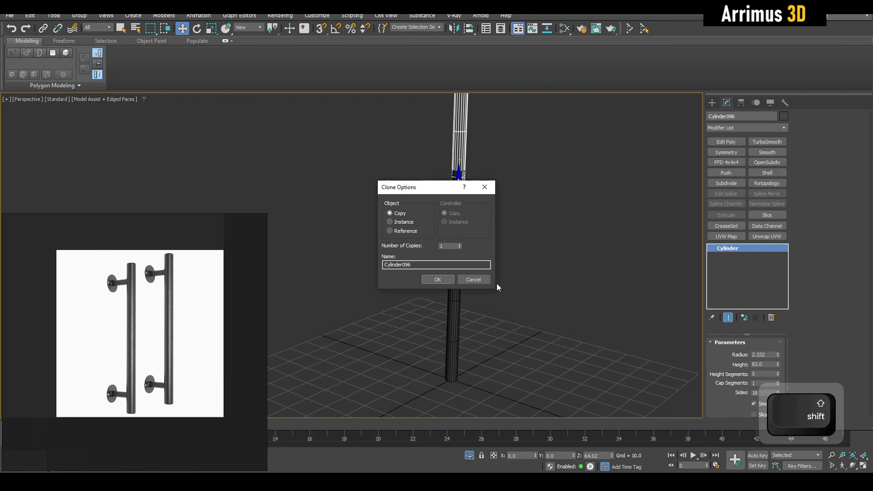
click(464, 283)
Clone the cylinder in place as an independent copy
key(ctrl+v)
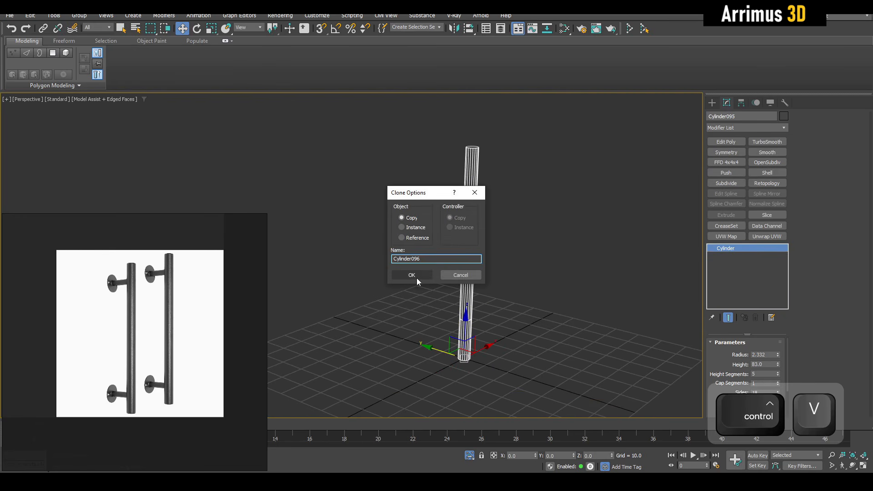
click(416, 275)
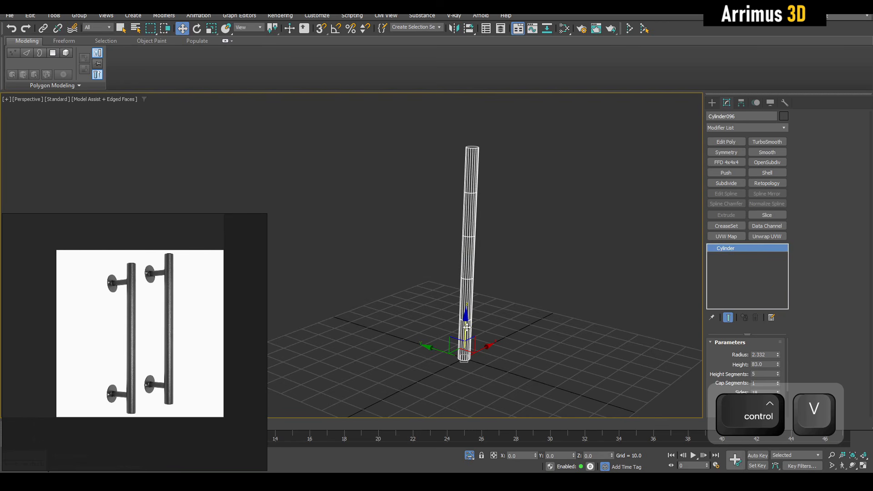
scroll(481, 204, up, 6)
key(e)
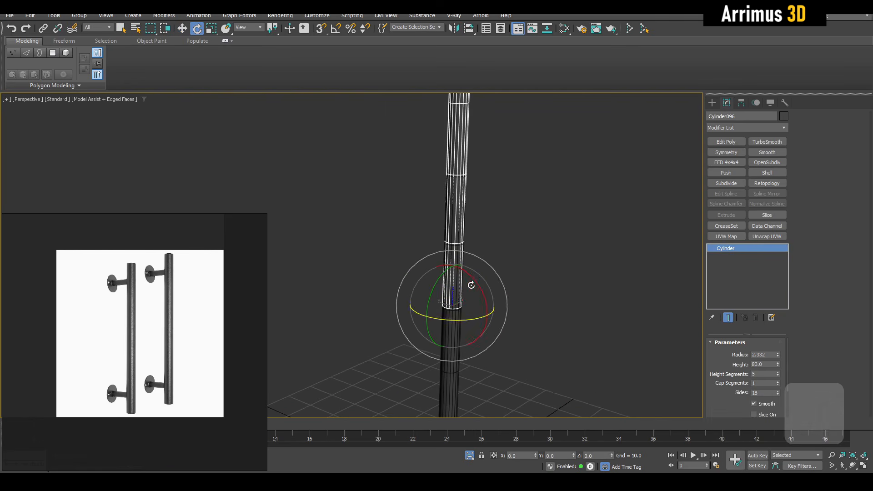
mouse_move(471, 282)
mouse_down()
mouse_move(424, 229)
mouse_move(458, 244)
mouse_move(418, 230)
mouse_up()
right_click(419, 230)
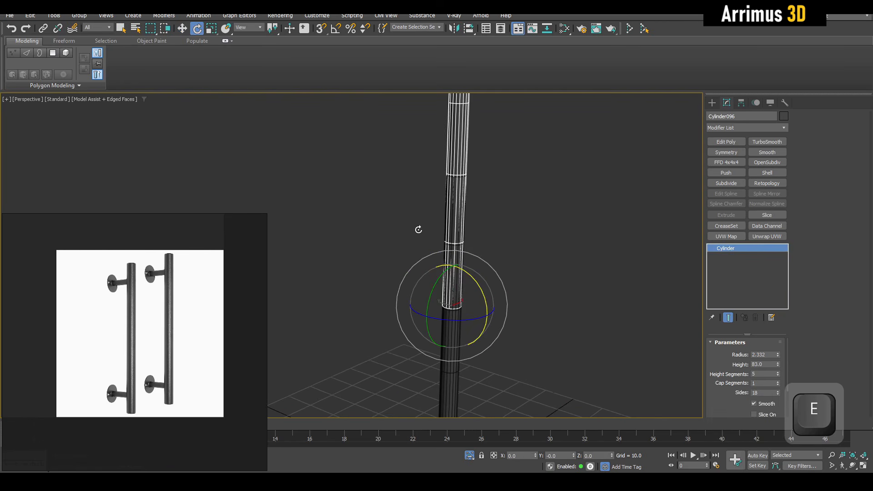
Change the snap angle in the grid and snap settings and close them
right_click(336, 29)
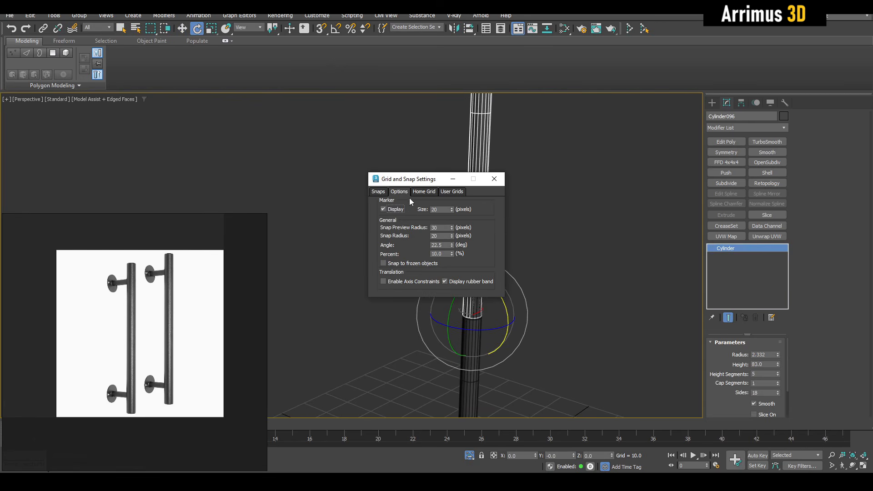
drag(446, 244, 409, 245)
click(494, 179)
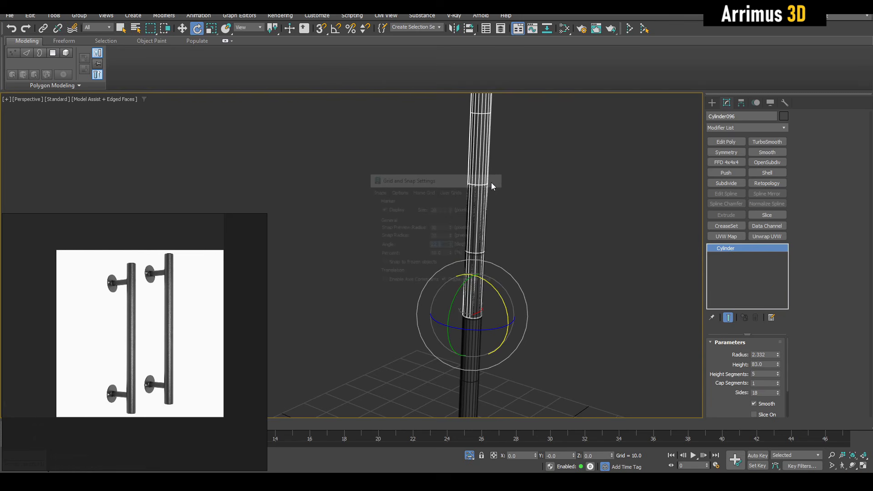
Turn on angle snapping and rotate the cloned cylinder so it lies horizontally, perpendicular to the upright bar
click(335, 33)
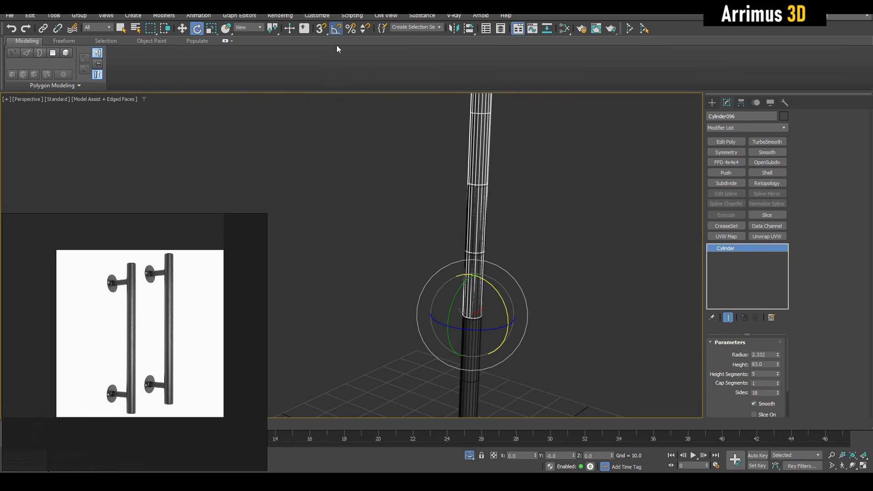
scroll(520, 261, down, 2)
drag(515, 280, 509, 264)
right_click(505, 261)
right_click(509, 264)
middle_drag(504, 291, 509, 274)
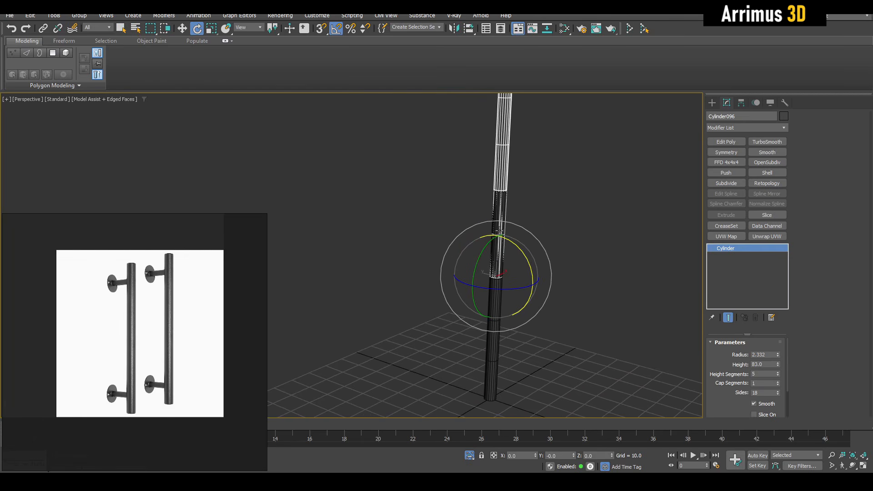
mouse_move(502, 266)
mouse_down()
mouse_move(493, 259)
mouse_move(522, 259)
mouse_move(454, 244)
mouse_move(526, 269)
mouse_up()
right_click(527, 269)
middle_drag(528, 264, 523, 278)
drag(473, 274, 471, 294)
right_click(471, 295)
mouse_move(524, 284)
mouse_down()
mouse_move(514, 269)
mouse_move(514, 278)
mouse_up()
middle_drag(514, 278, 523, 239)
Raise the horizontal cylinder to about Z 68.65, near the upper end of the upright bar
key(w)
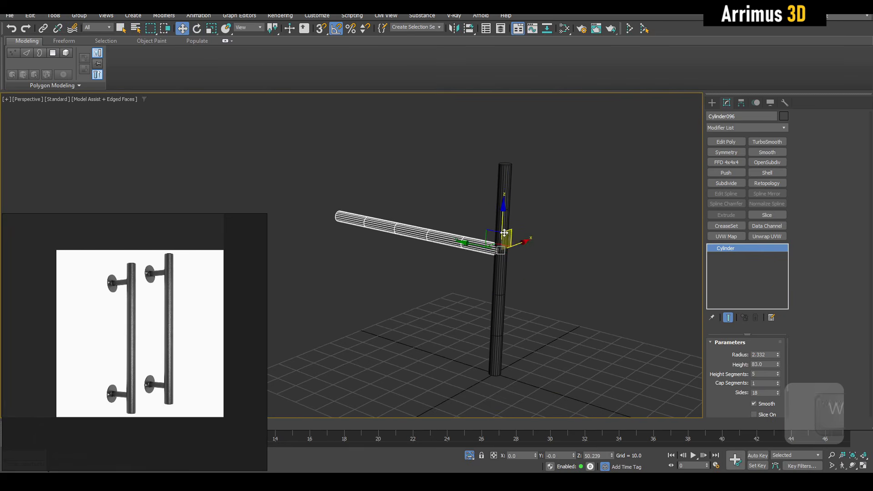
drag(502, 229, 503, 179)
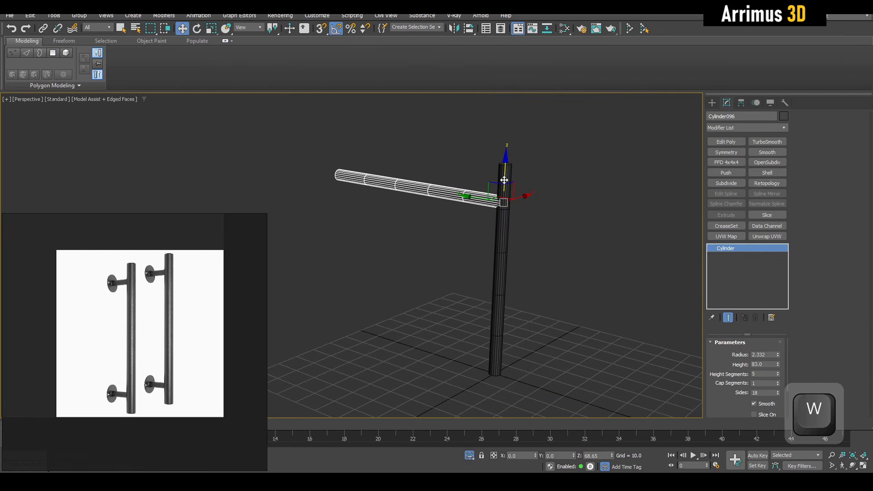
scroll(504, 180, up, 8)
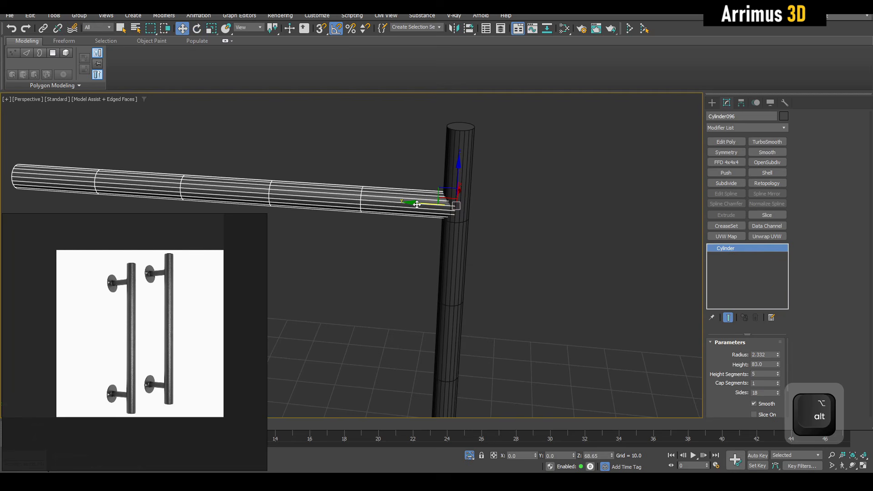
mouse_move(416, 204)
mouse_down()
mouse_move(407, 203)
mouse_move(418, 211)
mouse_up()
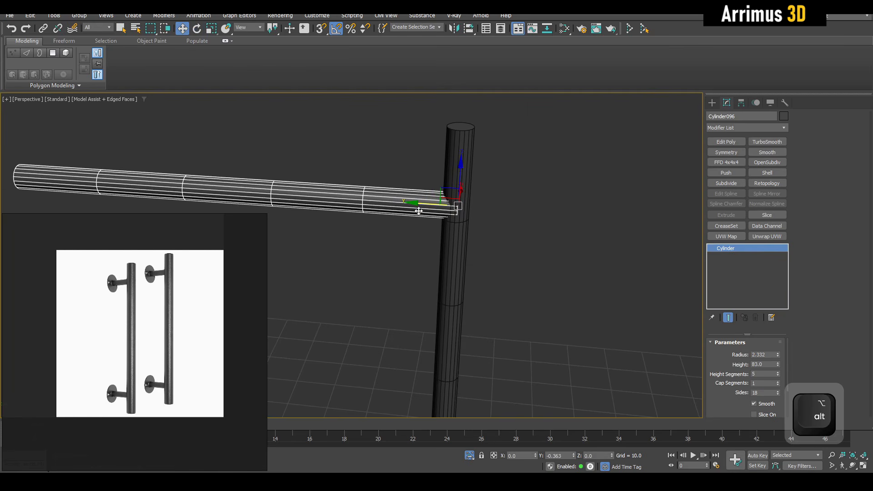
right_click(418, 211)
alt+middle_drag(419, 211, 477, 219)
scroll(476, 218, up, 4)
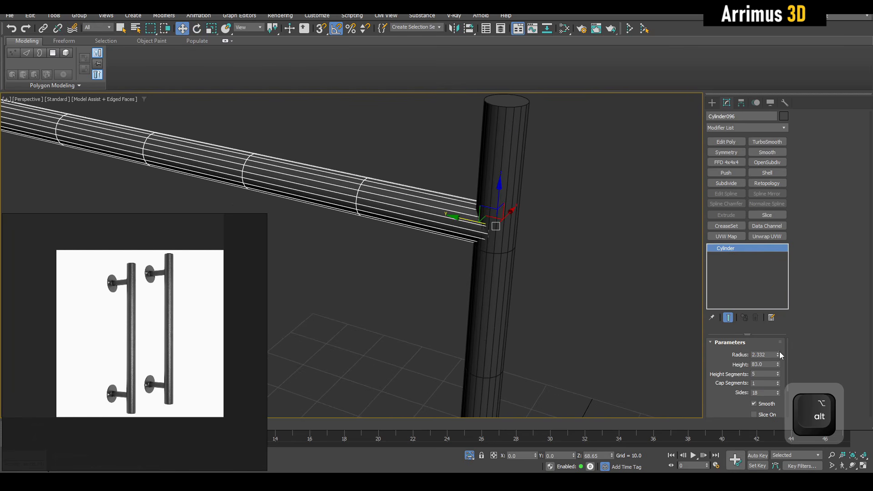
Reduce the horizontal cylinder to a radius of about 1.68 and a height of about 11.62 for a short mounting arm
drag(778, 355, 778, 381)
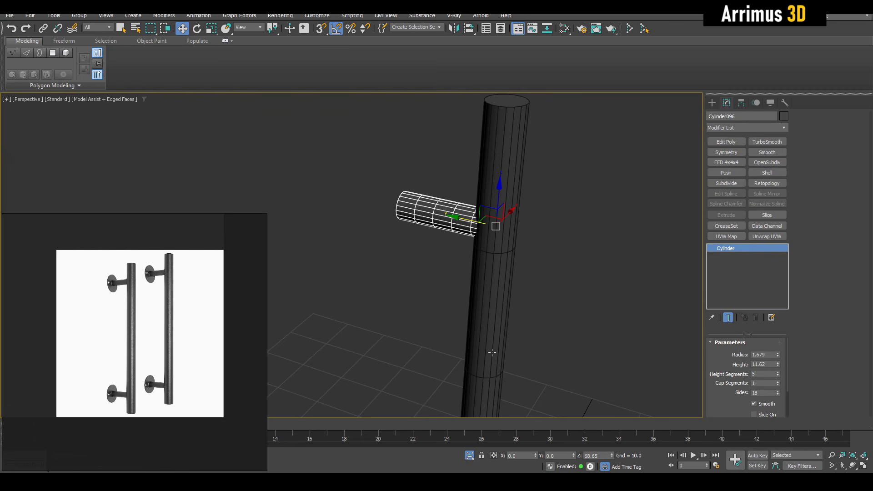
scroll(156, 283, up, 5)
scroll(173, 300, down, 3)
scroll(199, 318, up, 3)
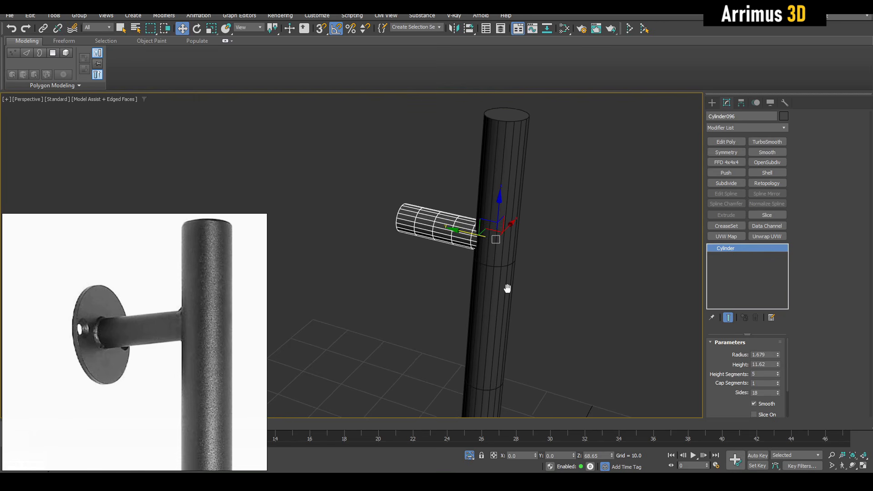
scroll(506, 281, up, 2)
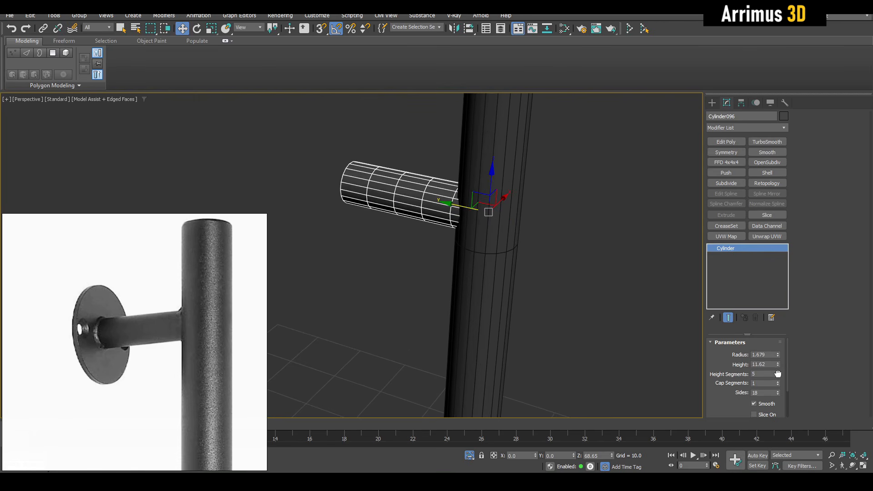
Thin the mounting arm to a radius of about 1.14 and shift it to about Y 0.44
drag(778, 356, 779, 369)
middle_drag(426, 262, 455, 253)
scroll(423, 268, up, 4)
alt+middle_drag(410, 314, 464, 287)
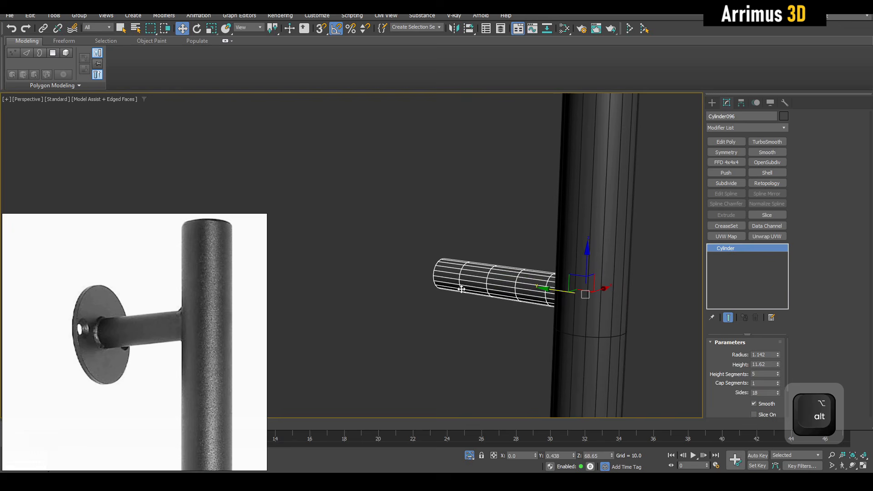
Clone the mounting arm as a copy and reshape it into a disc of radius about 2.6 and height 0.93
key(ctrl+v)
click(412, 275)
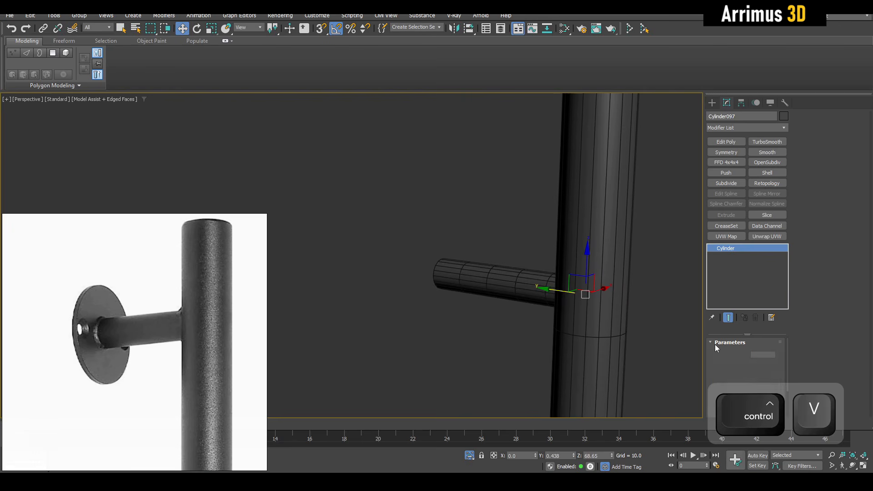
drag(778, 354, 781, 407)
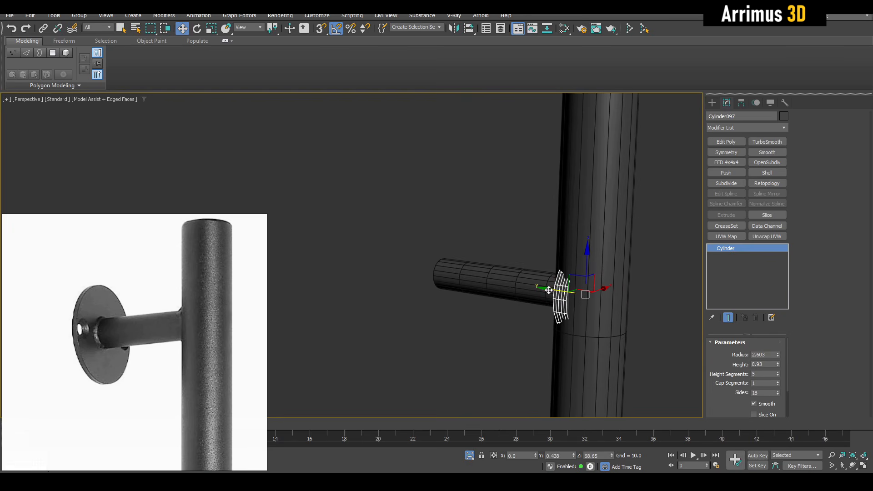
Move the disc along Y to the free end of the mounting arm, at about Y 11.93
drag(549, 290, 414, 275)
scroll(430, 282, up, 5)
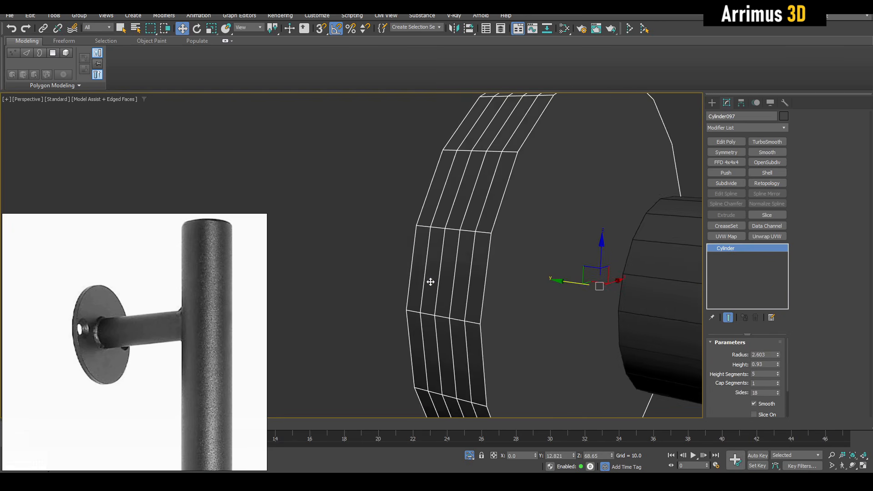
middle_drag(555, 312, 508, 320)
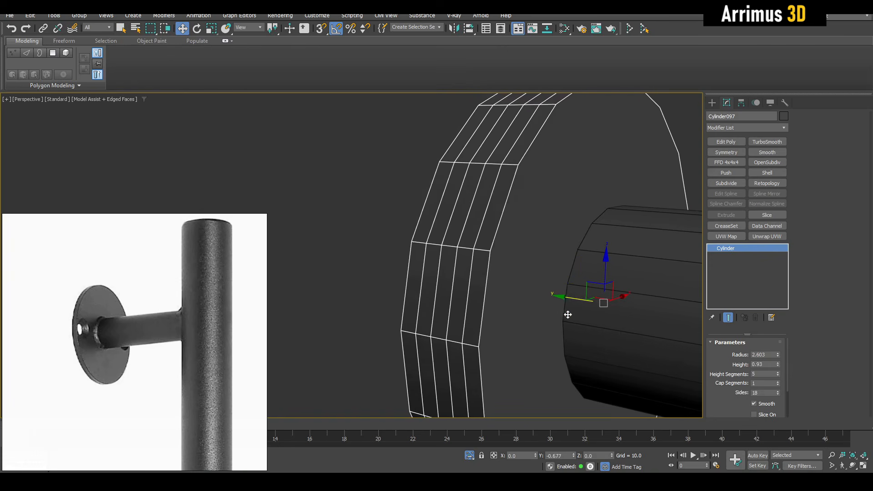
scroll(568, 314, down, 6)
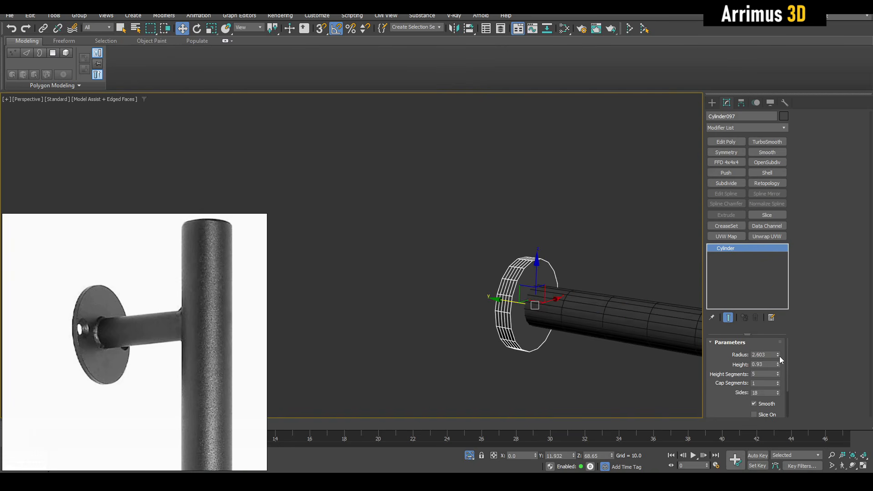
Widen the round plate to a radius of about 3.18 and thin its height to 0.47
drag(778, 355, 779, 346)
drag(777, 364, 782, 409)
scroll(447, 203, down, 6)
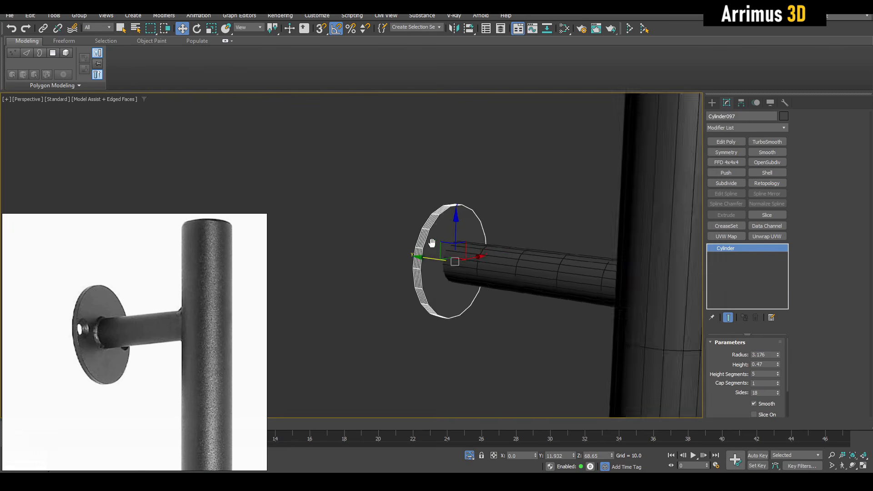
Clone the mounting arm and round plate together as copies and lower them to near the bottom end of the bar
drag(417, 279, 452, 205)
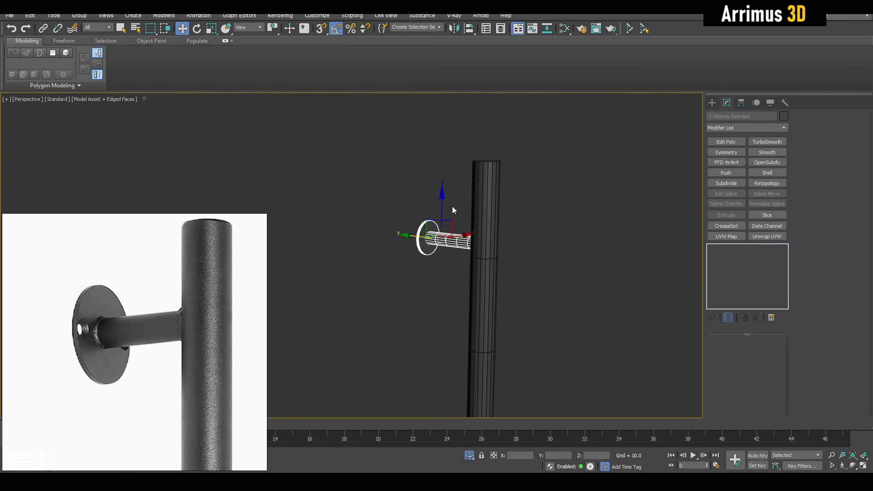
scroll(453, 233, down, 3)
key(ctrl+v)
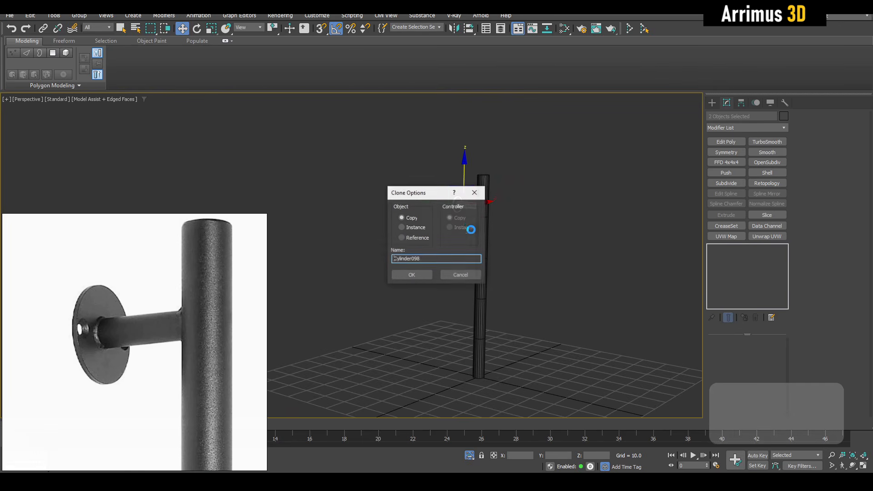
click(412, 275)
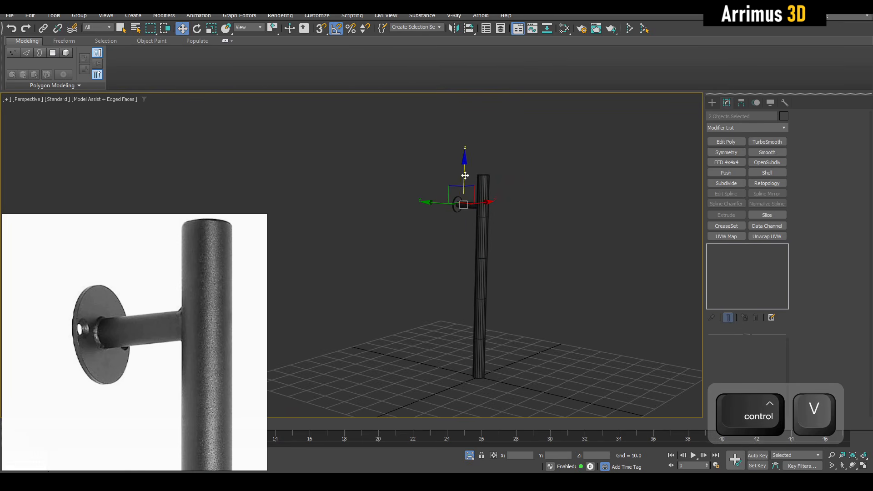
key(q)
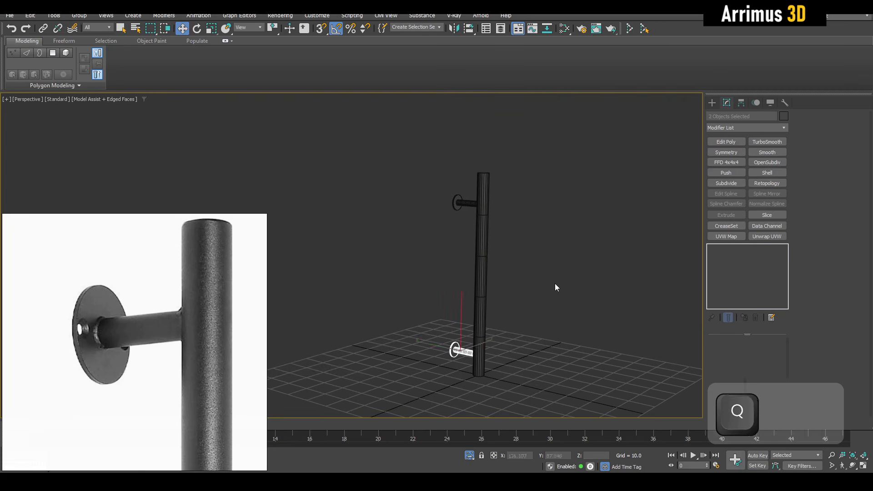
click(556, 285)
Examine how the upper arm and plate meet the bar, comparing the model with the reference with edges on and off
key(F4)
alt+middle_drag(527, 288, 494, 252)
scroll(494, 222, up, 5)
key(F4)
scroll(486, 242, down, 4)
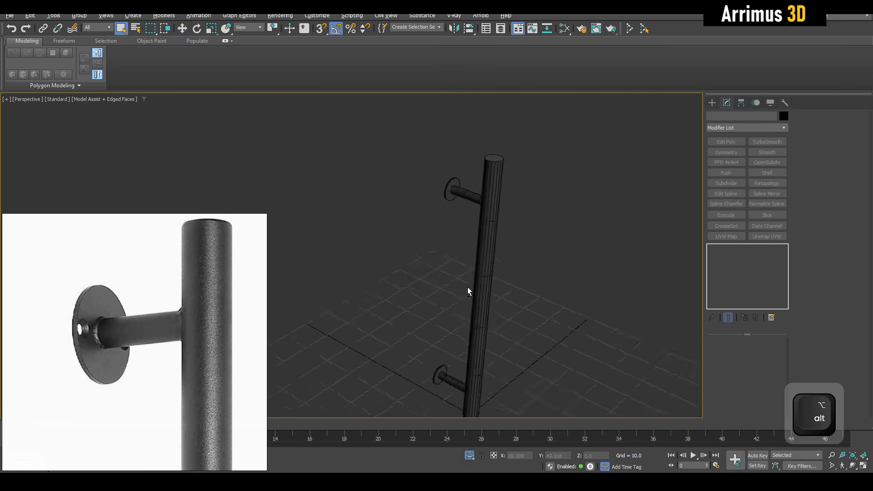
alt+middle_drag(467, 289, 502, 231)
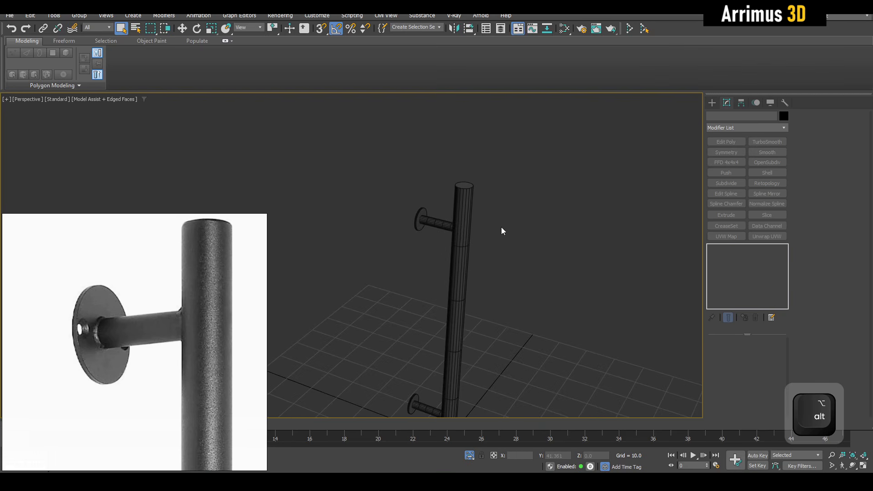
alt+middle_drag(500, 277, 454, 216)
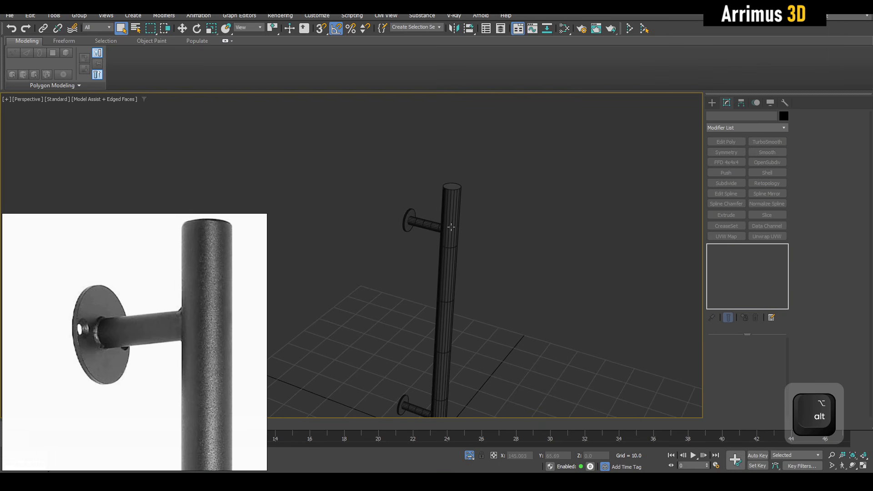
scroll(451, 226, up, 4)
scroll(437, 263, down, 2)
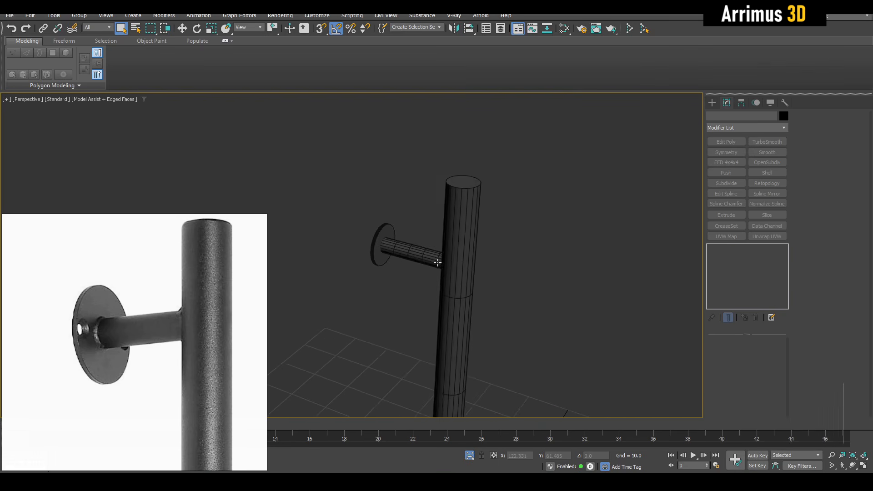
scroll(401, 241, up, 4)
scroll(405, 242, down, 2)
scroll(407, 243, down, 3)
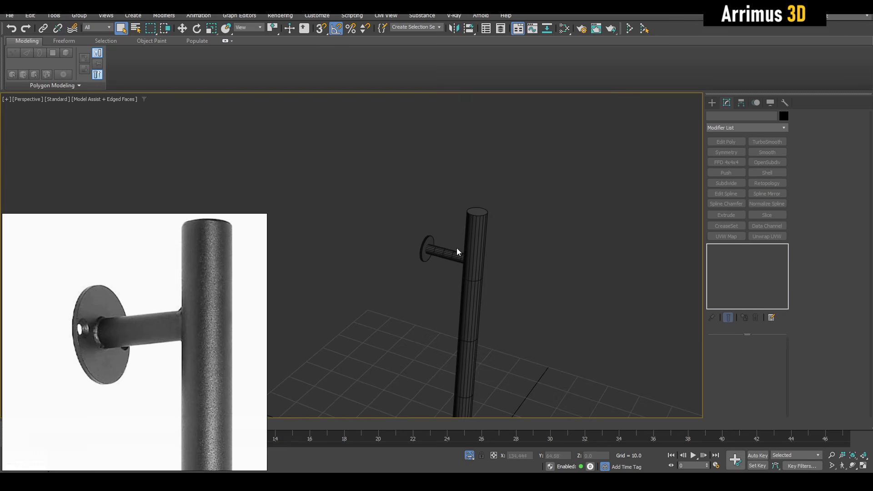
middle_drag(497, 307, 479, 214)
key(F4)
scroll(505, 244, down, 3)
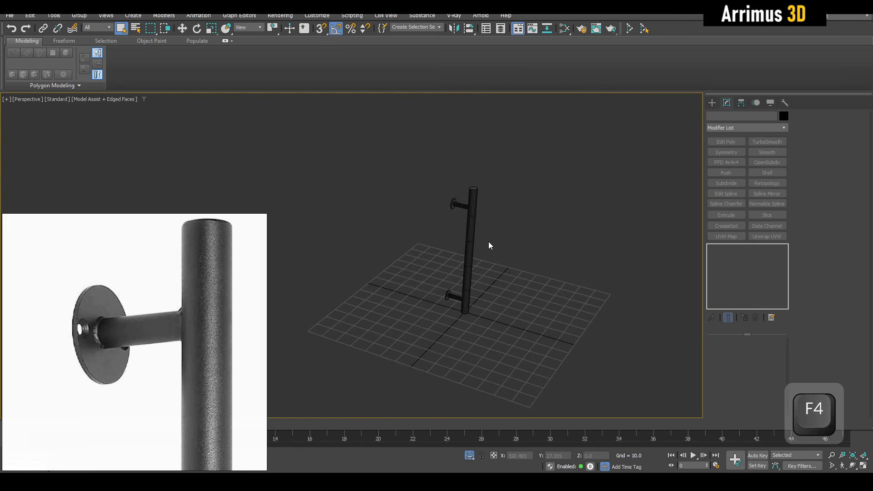
Examine the complete handle from far and near, checking its edges and overall proportions
alt+middle_drag(519, 275, 514, 200)
drag(527, 152, 413, 373)
key(z)
click(481, 297)
scroll(448, 265, down, 4)
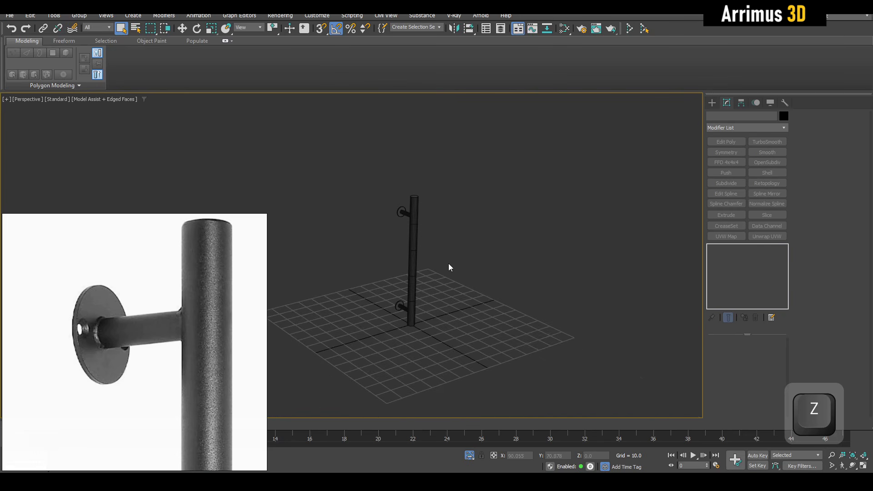
middle_drag(475, 268, 493, 250)
scroll(492, 250, down, 2)
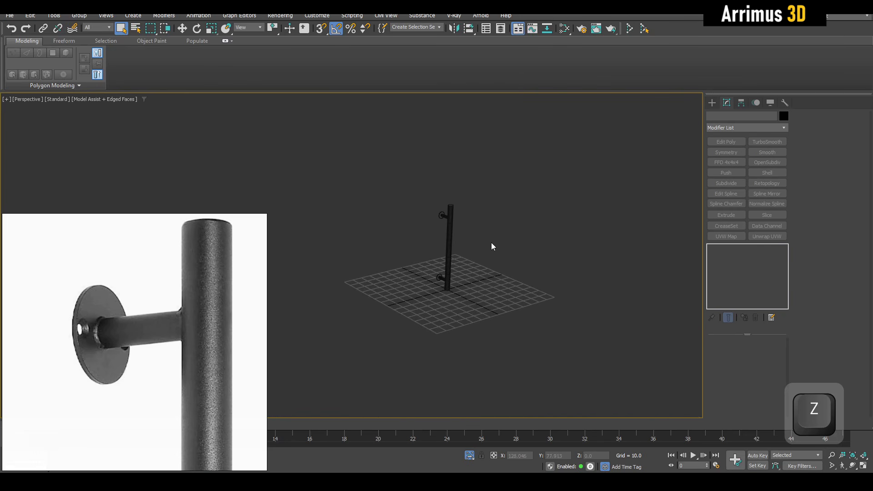
key(F4)
scroll(487, 227, down, 5)
scroll(497, 228, up, 5)
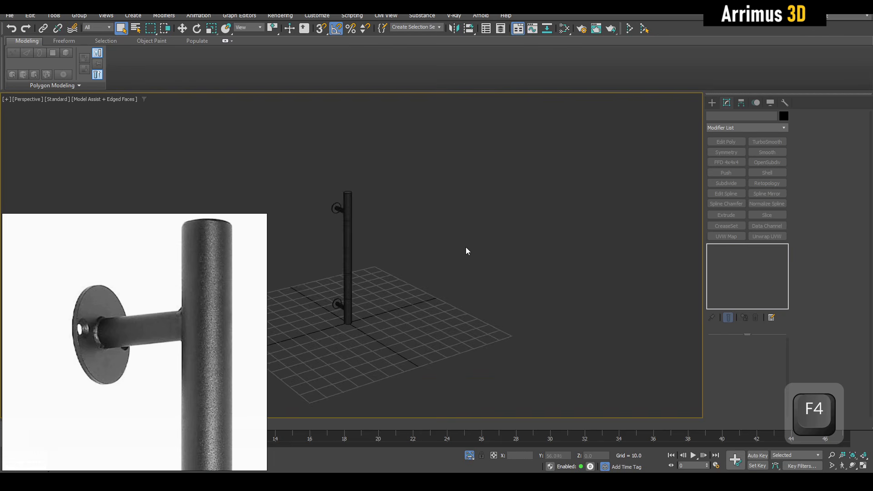
scroll(470, 284, down, 1)
scroll(429, 240, up, 4)
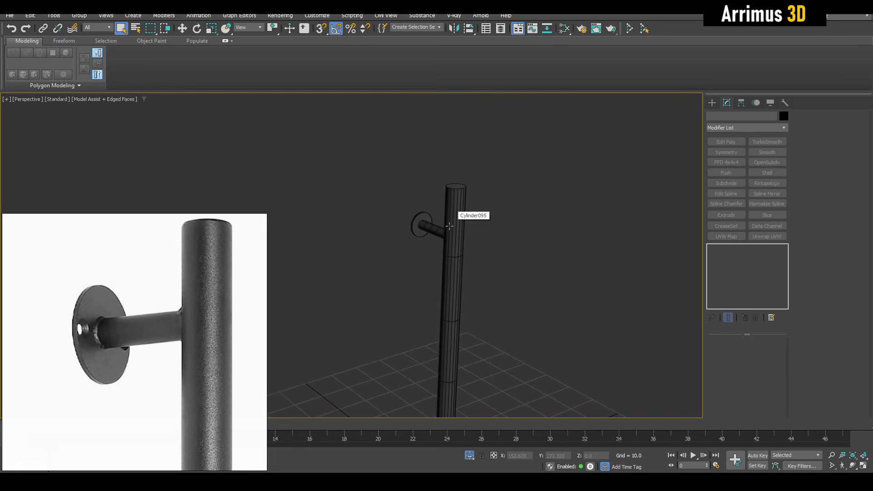
scroll(451, 242, up, 6)
scroll(438, 239, down, 8)
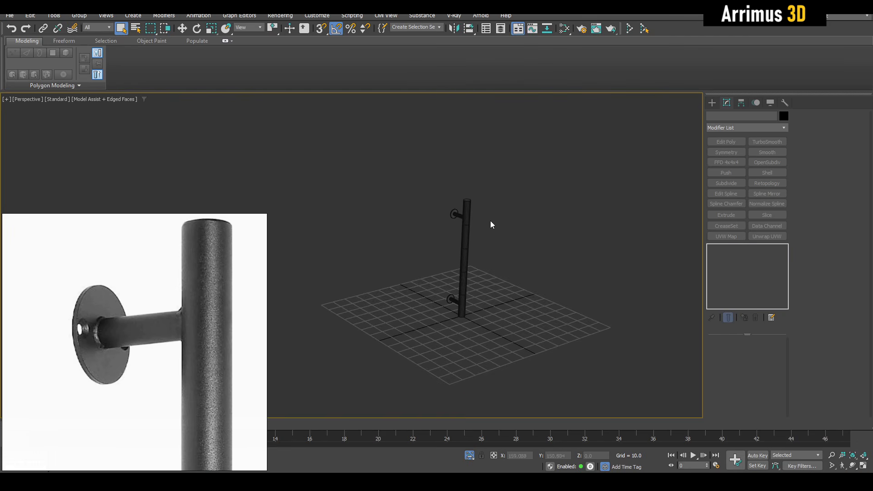
Select all five parts of the handle and place a copy of them beside the original along X
drag(528, 152, 414, 376)
middle_drag(474, 304, 484, 285)
scroll(483, 282, down, 3)
key(w)
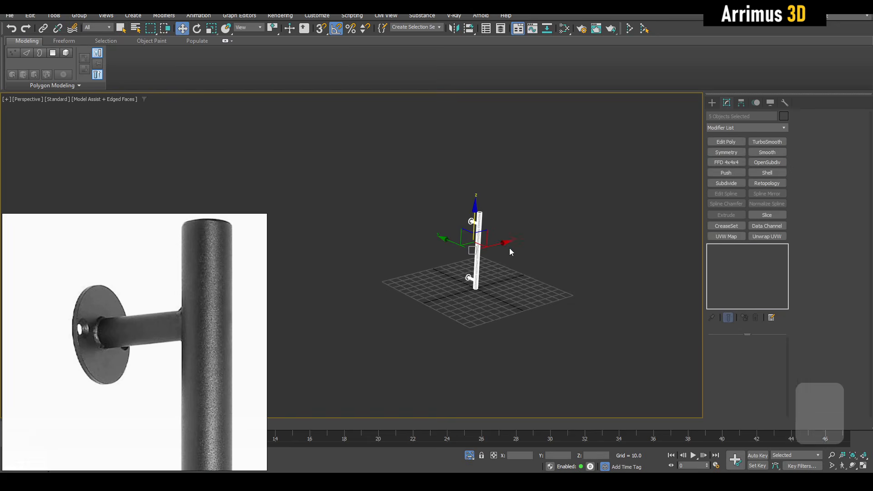
mouse_move(509, 248)
alt+middle_down()
mouse_move(486, 261)
mouse_move(523, 242)
alt+middle_up()
mouse_move(528, 259)
shift+mouse_down()
mouse_move(413, 272)
mouse_move(418, 290)
shift+mouse_up()
click(437, 280)
key(q)
click(512, 274)
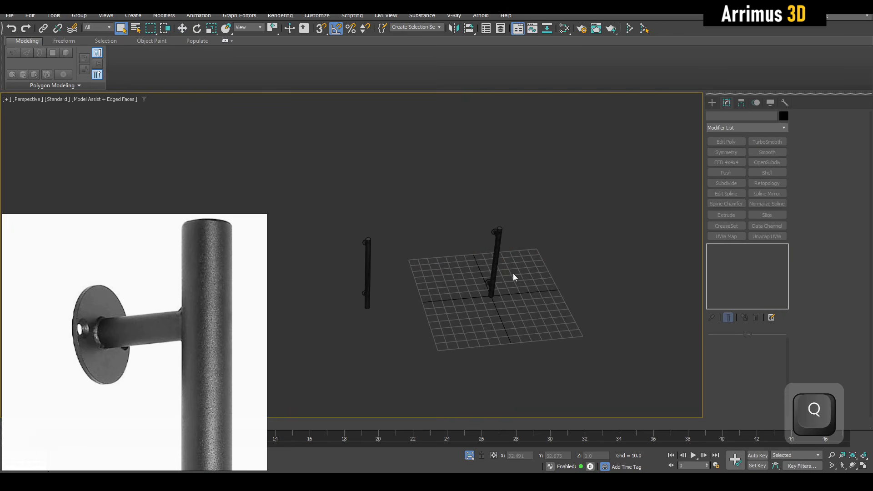
Unite the original handle's bar with its upper mounting arm and round plate using ProBoolean set to Union
click(502, 238)
key(z)
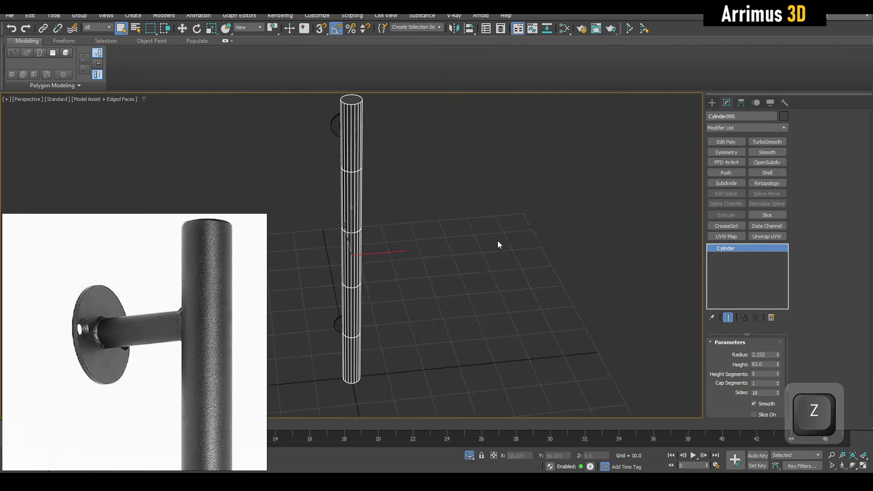
alt+middle_drag(497, 241, 466, 252)
alt+click(361, 162)
middle_drag(361, 162, 453, 236)
scroll(401, 189, up, 5)
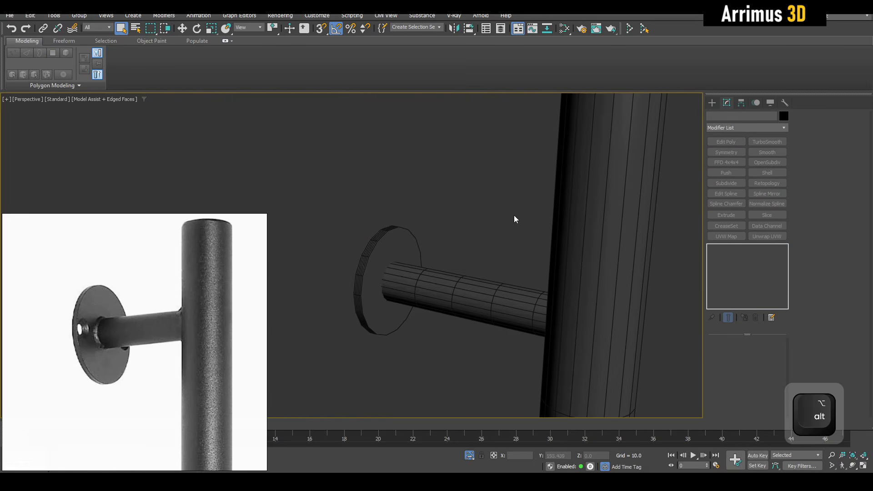
middle_drag(559, 212, 457, 241)
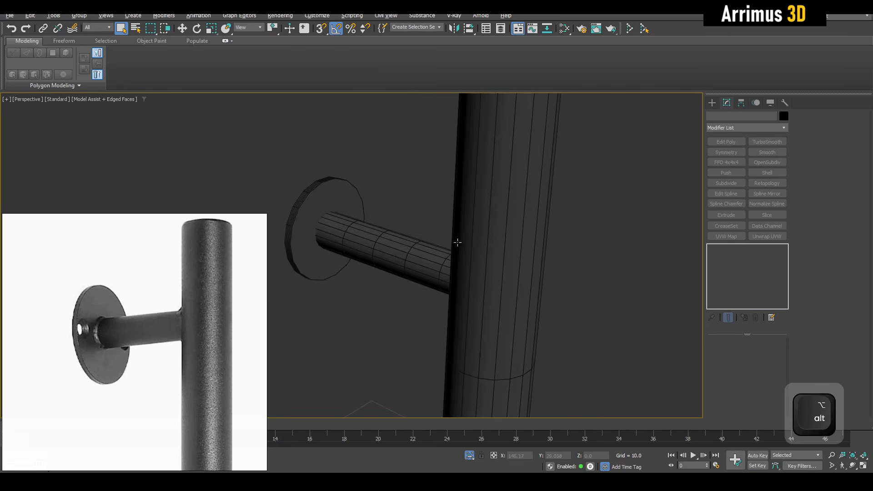
click(503, 189)
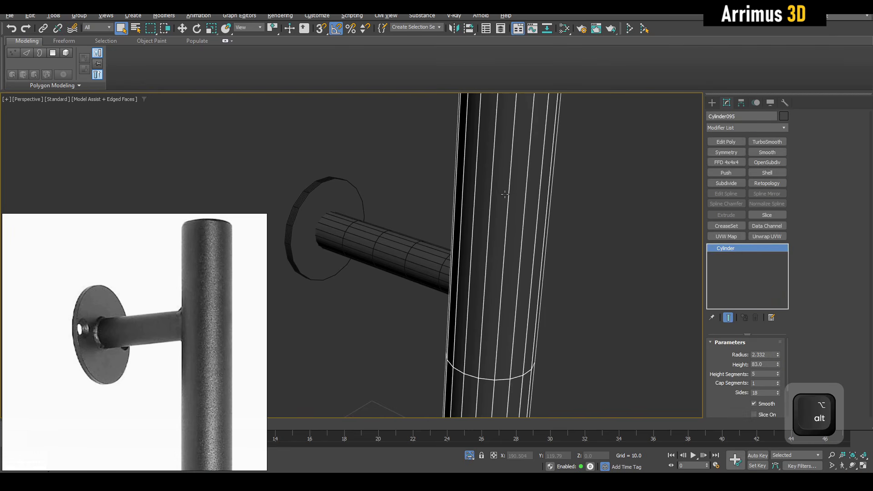
key(alt+v)
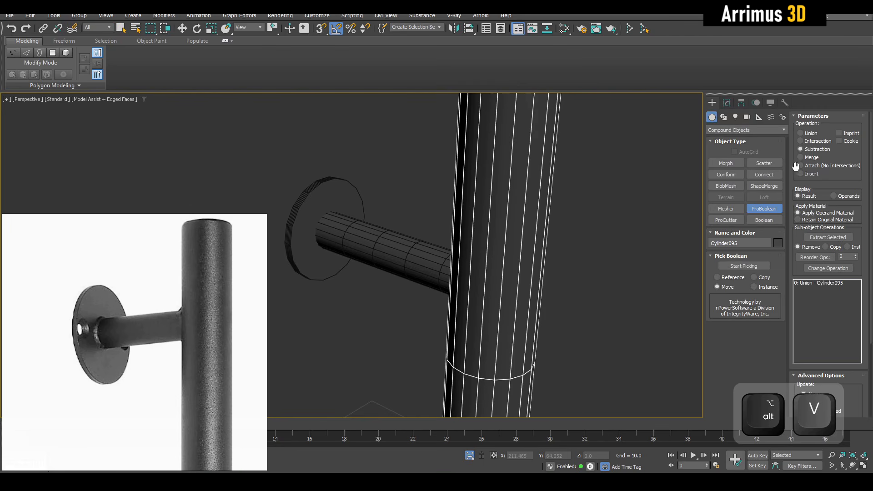
click(800, 133)
alt+middle_drag(354, 232, 444, 253)
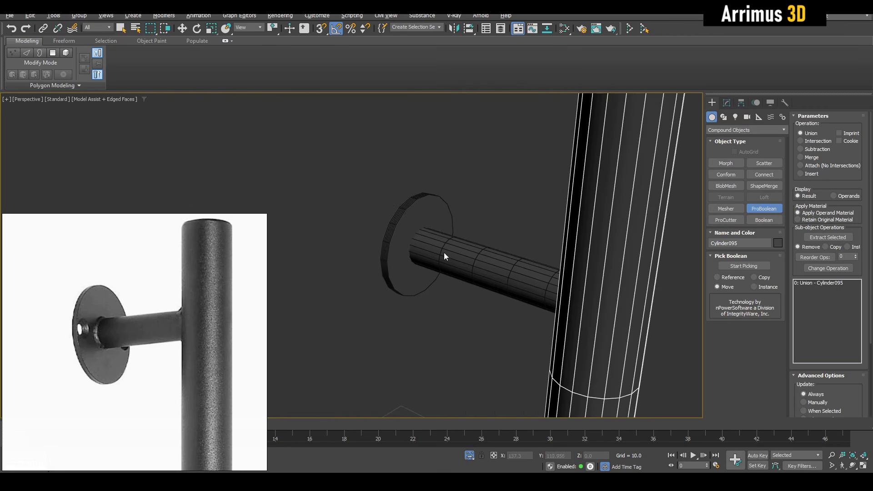
click(752, 264)
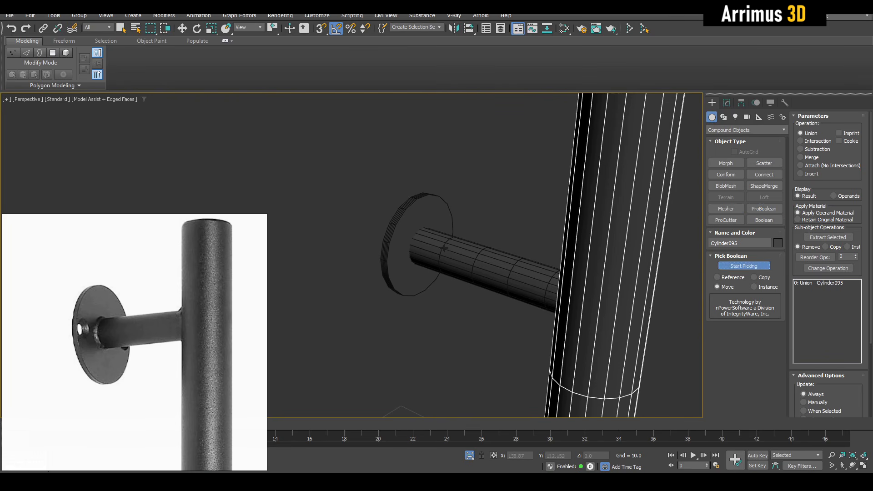
click(428, 227)
Examine in see-through display how the end of the lower mounting arm sits inside the bar
scroll(424, 219, down, 6)
middle_drag(438, 288, 463, 214)
scroll(455, 340, up, 5)
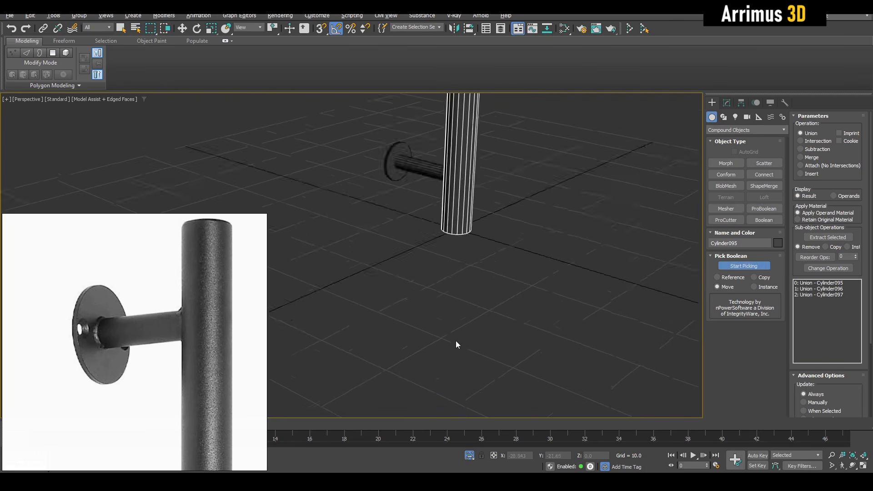
middle_drag(425, 159, 458, 366)
scroll(420, 260, up, 3)
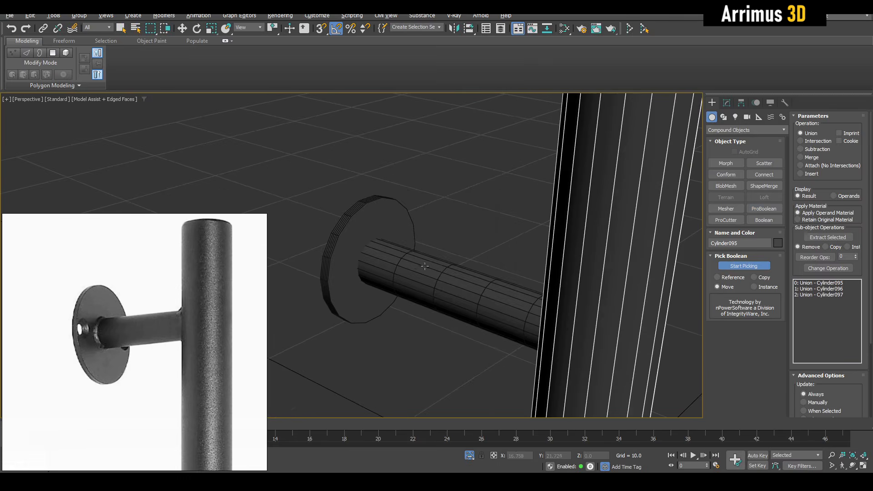
alt+middle_drag(423, 264, 487, 268)
scroll(502, 311, up, 5)
scroll(458, 256, down, 3)
key(w)
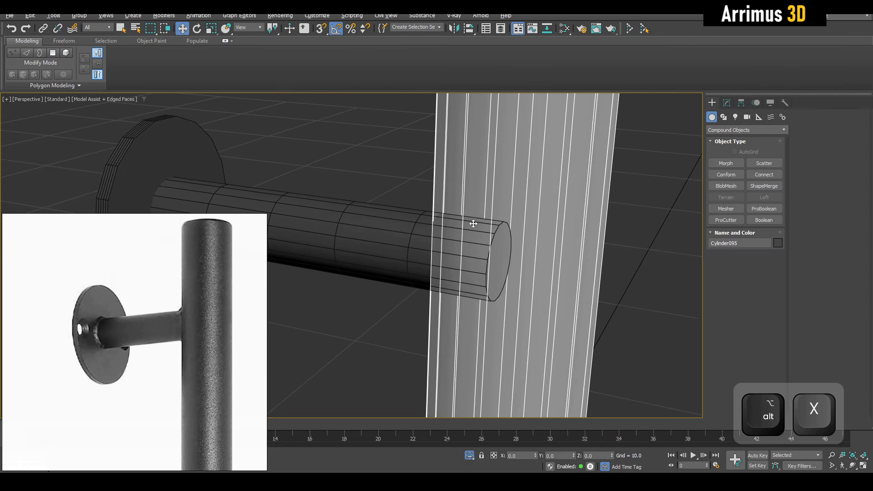
scroll(478, 228, down, 4)
key(alt+x)
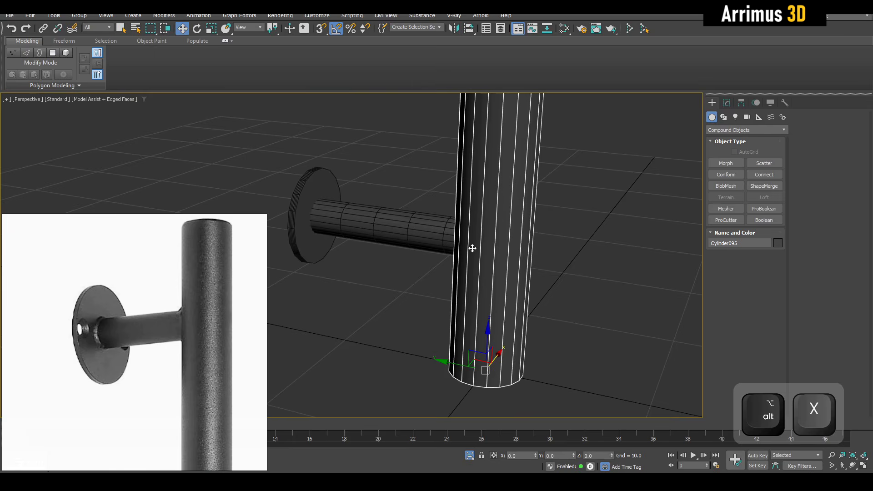
key(alt+x)
scroll(428, 229, up, 3)
key(alt+x)
Check the separate lower arm's position against the bar and reopen the bar's ProBoolean settings
click(429, 229)
scroll(430, 229, down, 6)
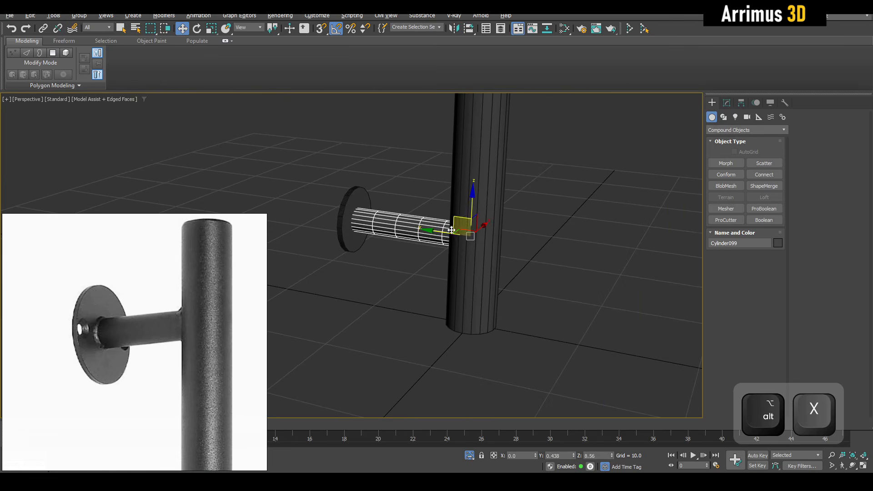
drag(426, 235, 434, 237)
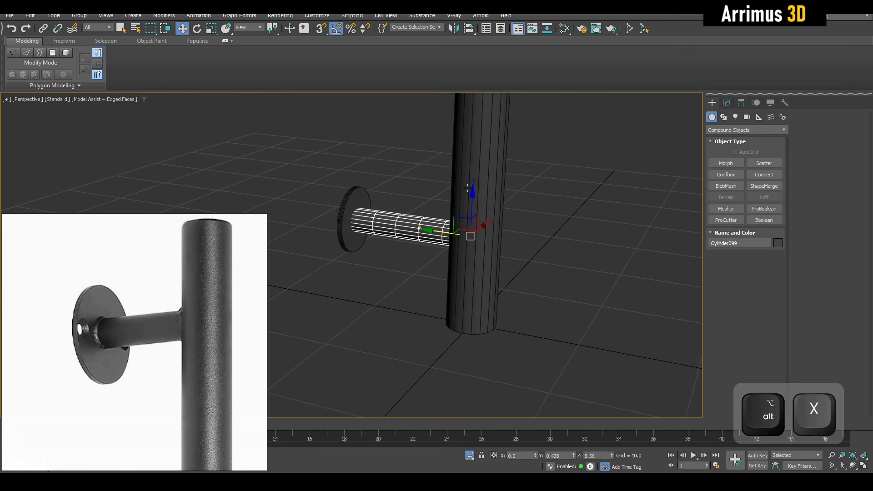
scroll(466, 213, up, 4)
click(496, 199)
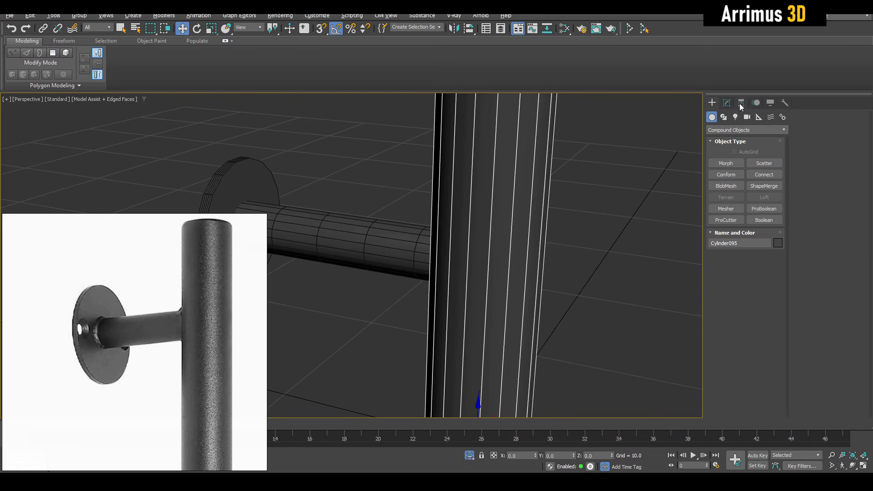
click(726, 102)
scroll(600, 233, down, 6)
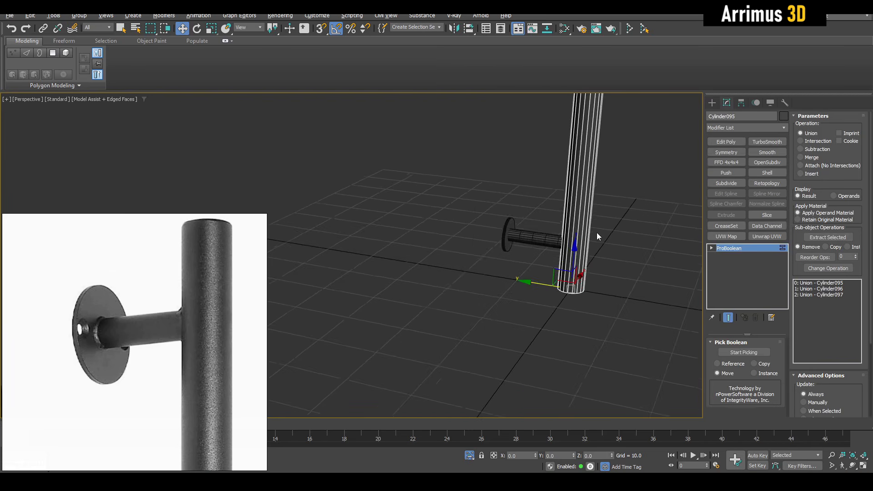
Select all five parts of the spare handle and place one more copy of them beside it along X
scroll(597, 233, down, 5)
alt+middle_drag(591, 233, 479, 238)
drag(434, 204, 334, 407)
mouse_move(353, 381)
middle_down()
mouse_move(422, 350)
mouse_move(510, 286)
middle_up()
shift+drag(523, 244, 415, 268)
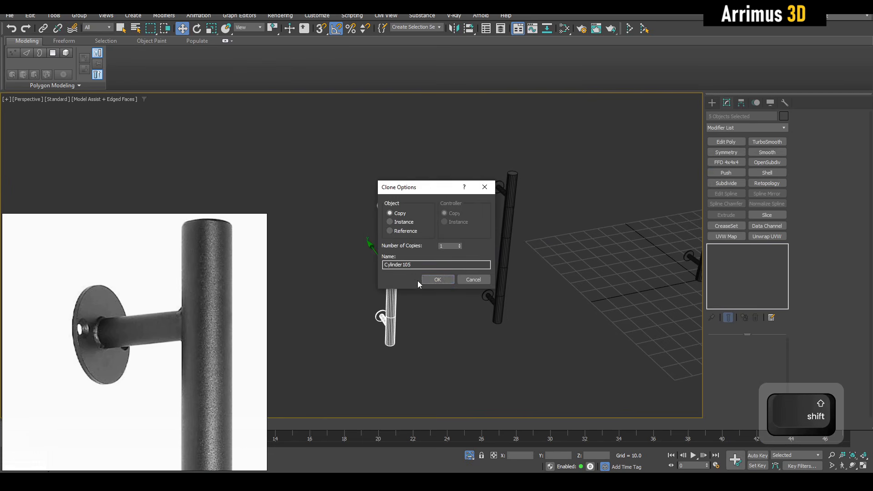
click(422, 276)
Add an Edit Poly modifier to the newest copy's bar and attach its mounting arms and round plates
key(q)
click(415, 254)
click(394, 234)
middle_drag(393, 233, 455, 258)
scroll(456, 259, up, 4)
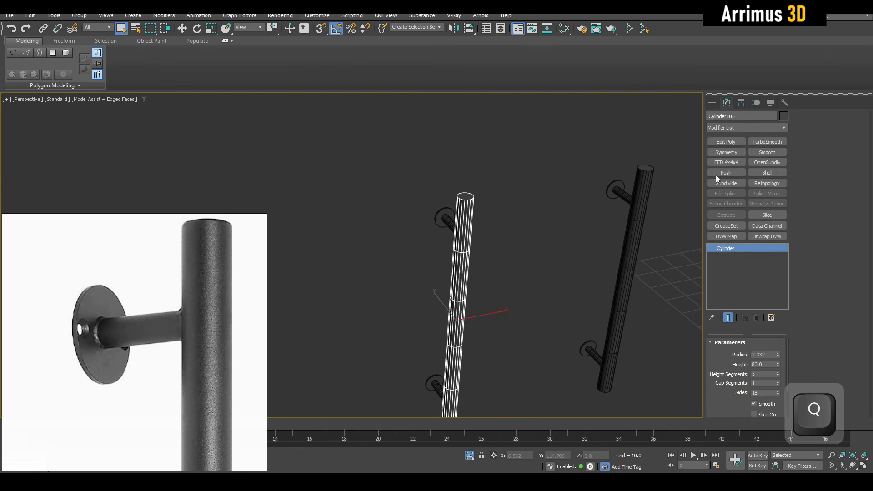
click(725, 143)
click(800, 185)
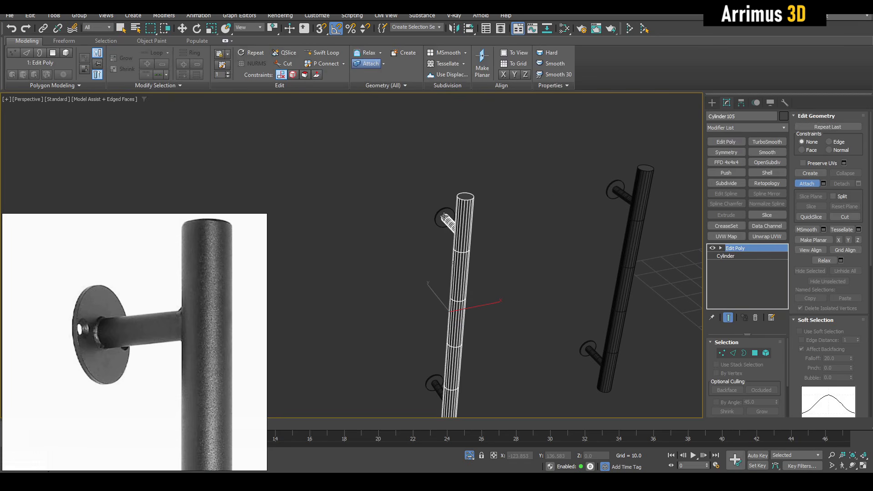
middle_drag(446, 378, 476, 306)
scroll(476, 306, up, 4)
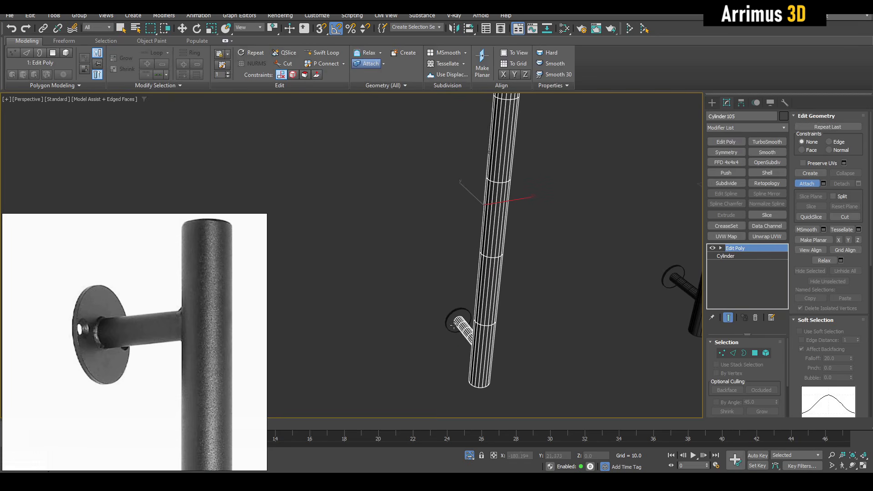
key(w)
scroll(451, 326, down, 8)
click(410, 183)
drag(409, 183, 478, 367)
middle_drag(479, 344, 478, 350)
Try moving the upper arm element of the attached copy out of its bar
alt+middle_drag(443, 280, 517, 238)
scroll(522, 234, up, 6)
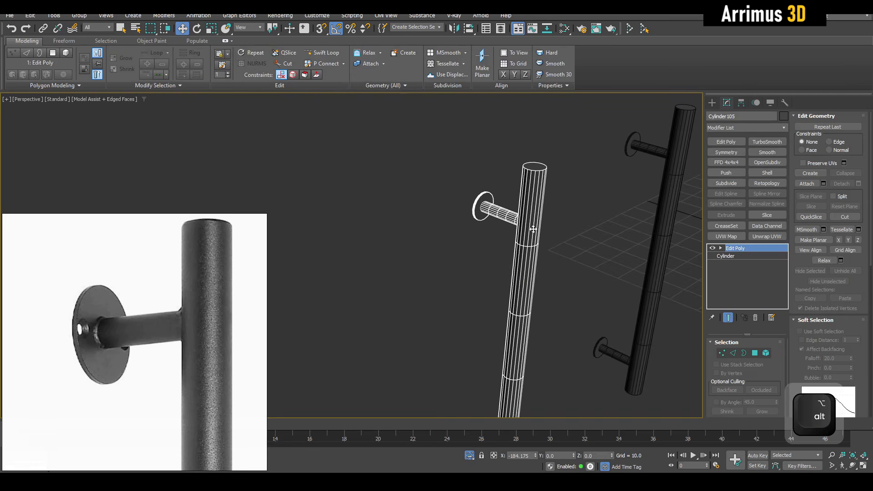
scroll(537, 227, up, 4)
scroll(518, 220, up, 5)
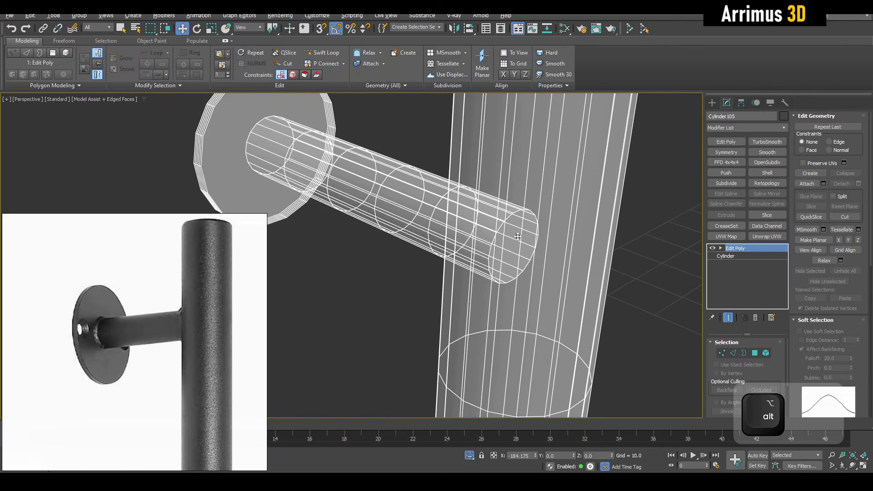
middle_drag(460, 234, 477, 250)
key(5)
click(410, 219)
scroll(409, 219, down, 3)
middle_drag(409, 219, 417, 225)
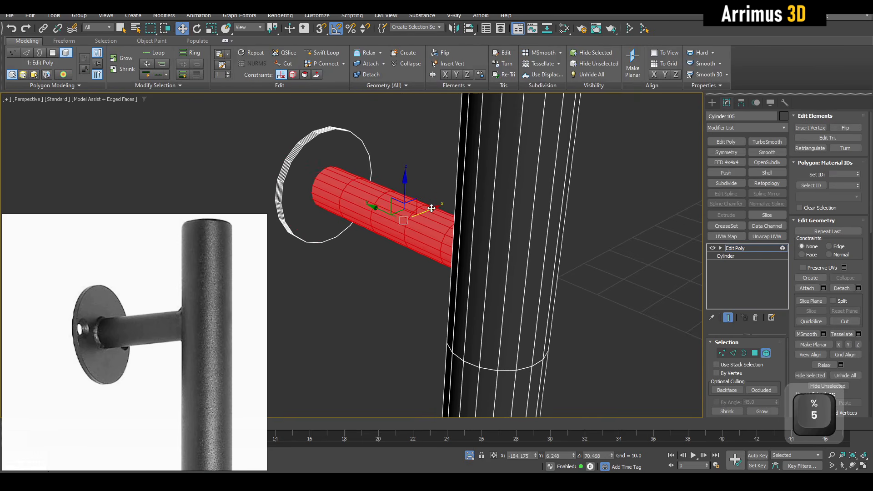
drag(431, 208, 336, 271)
right_click(336, 271)
scroll(485, 250, down, 5)
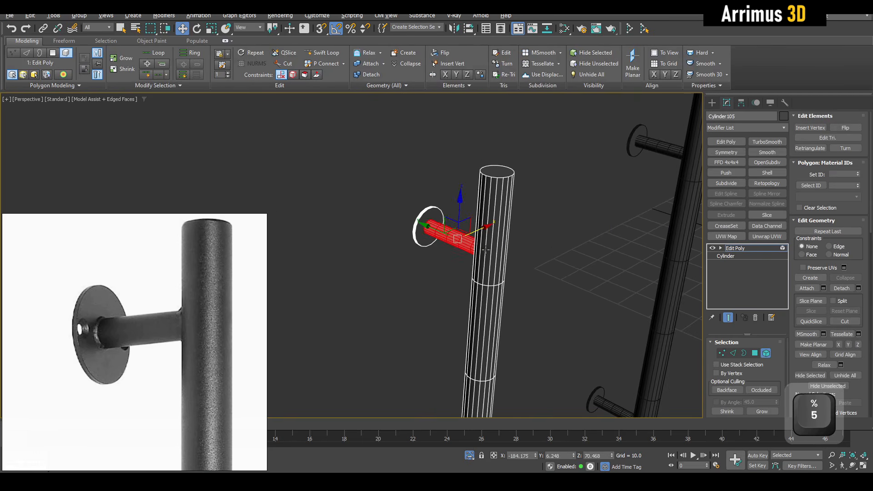
key(5)
Examine the united upper arm joint on the original handle in see-through display
key(q)
middle_drag(570, 246, 517, 249)
scroll(516, 249, down, 3)
alt+middle_drag(645, 241, 424, 220)
key(x)
drag(598, 191, 514, 260)
key(z)
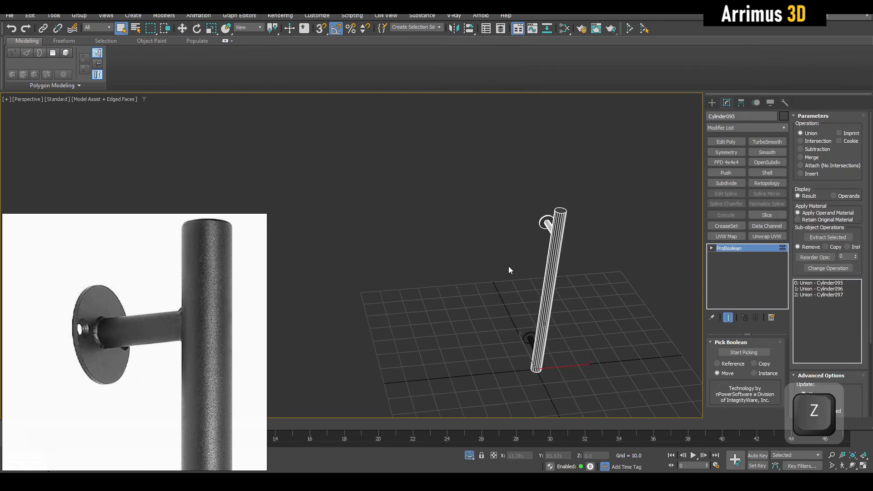
alt+middle_drag(508, 266, 522, 257)
scroll(357, 142, up, 6)
scroll(357, 142, up, 3)
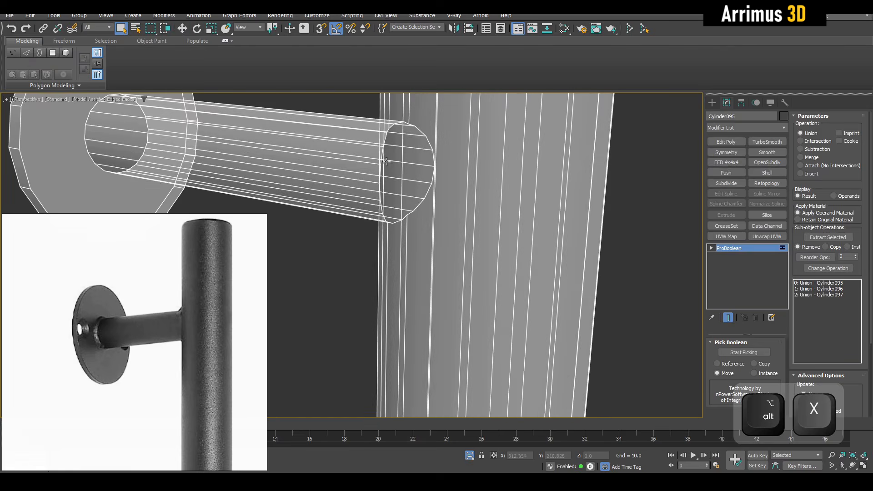
alt+middle_drag(357, 142, 480, 148)
scroll(535, 225, up, 3)
key(alt+x)
scroll(544, 204, down, 5)
middle_drag(460, 400, 486, 315)
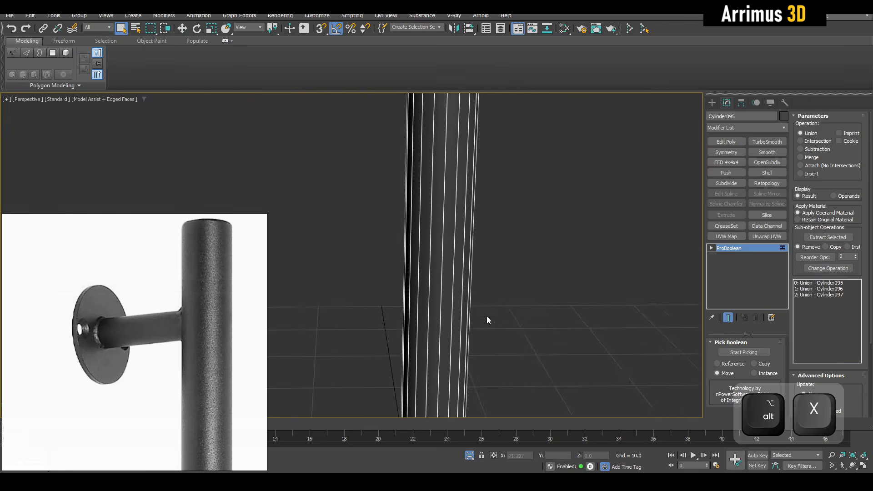
Add the lower mounting arm to the original handle's ProBoolean union
middle_drag(481, 363, 545, 204)
alt+middle_drag(545, 204, 528, 235)
key(alt+x)
scroll(529, 235, up, 4)
key(alt+x)
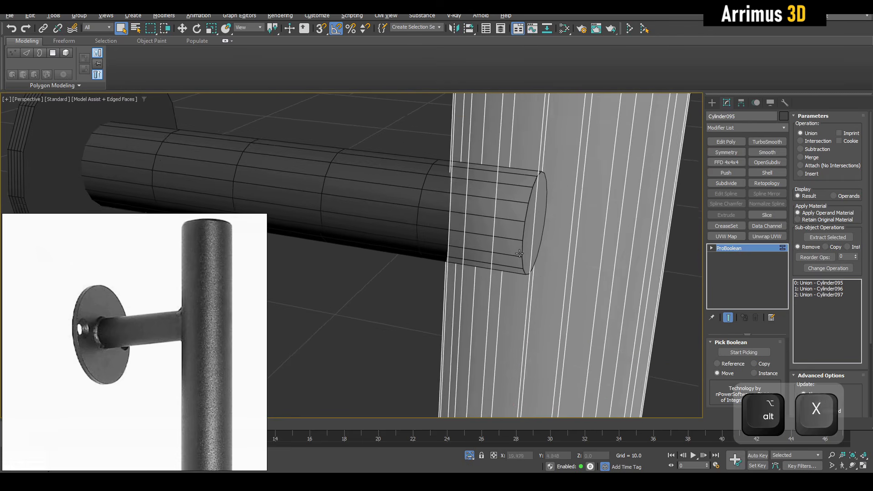
click(737, 353)
middle_drag(420, 198, 474, 243)
click(435, 231)
right_click(596, 235)
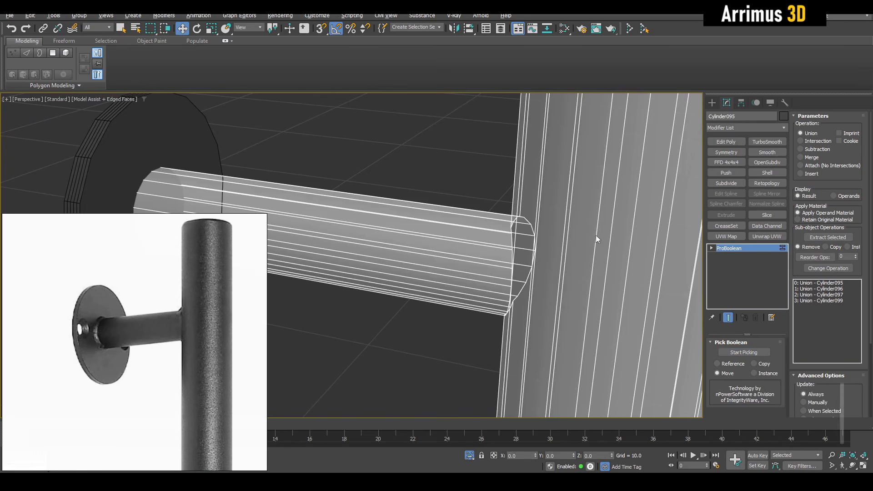
Add the lower round plate to the ProBoolean union and inspect the whole united handle
scroll(526, 244, down, 2)
alt+middle_drag(529, 272, 447, 263)
key(alt+x)
scroll(476, 258, down, 2)
scroll(443, 255, up, 3)
scroll(417, 256, down, 4)
scroll(459, 286, up, 3)
scroll(442, 244, down, 5)
key(z)
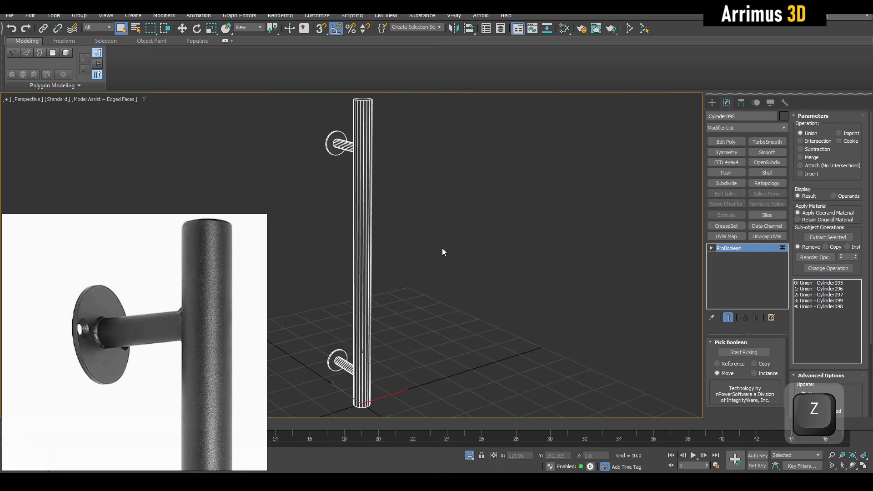
Apply a Retopology modifier to the united handle and compute it with ReForm at a face count of 5000
scroll(446, 187, up, 5)
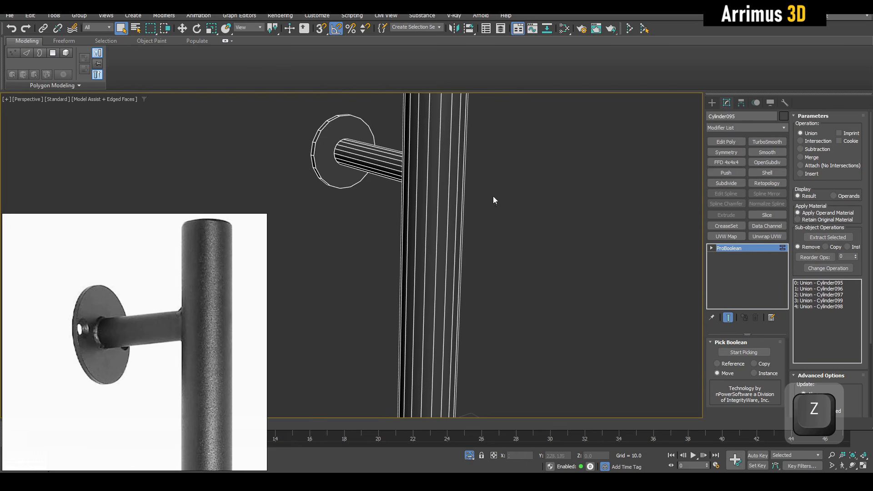
click(763, 184)
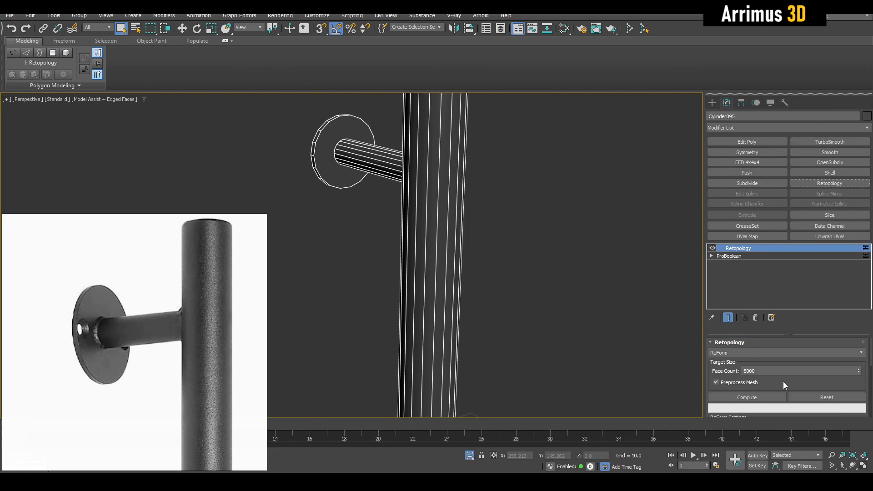
click(763, 394)
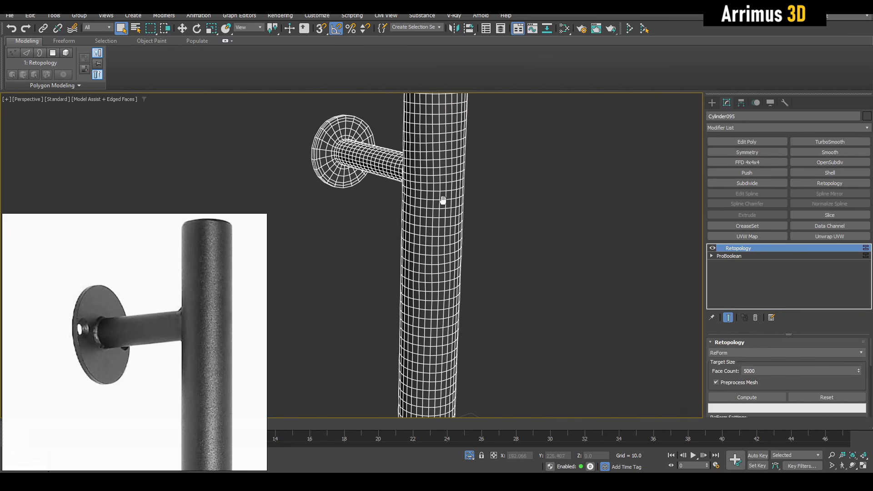
Examine the retopologized mesh where the upper arm meets the bar, close up and from farther away
middle_drag(442, 201, 504, 279)
scroll(472, 198, up, 5)
scroll(464, 257, down, 5)
alt+middle_drag(464, 260, 480, 278)
scroll(487, 223, up, 6)
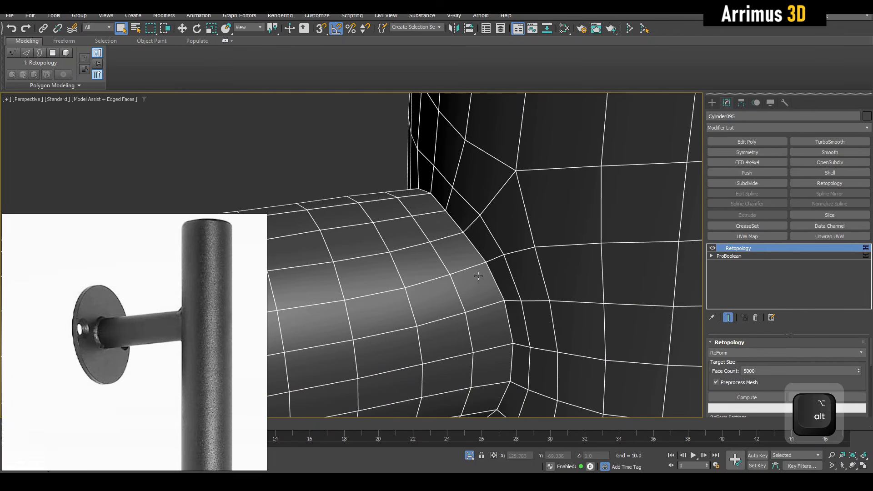
scroll(481, 278, down, 5)
alt+middle_drag(541, 273, 507, 270)
scroll(507, 269, down, 8)
alt+middle_drag(540, 306, 509, 247)
Check the handle's shading without edges and apply TurboSmooth with 1 iteration above the Retopology modifier
key(F4)
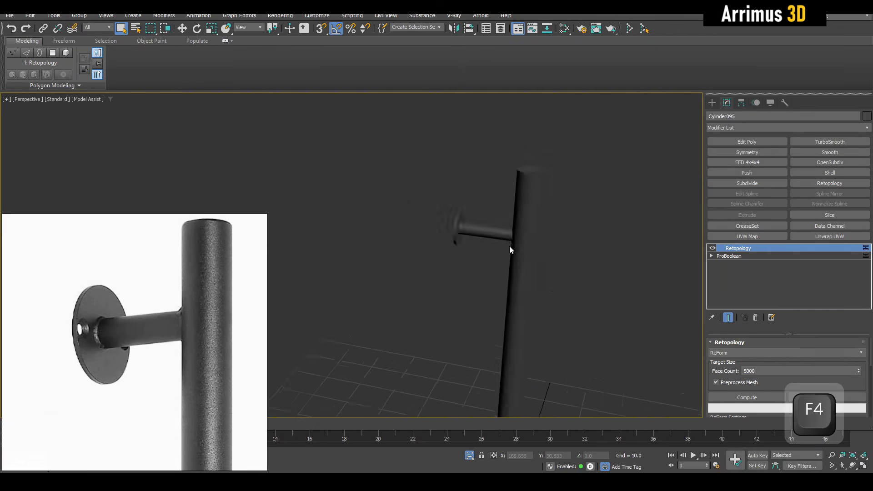
scroll(510, 247, up, 5)
middle_drag(525, 216, 516, 253)
click(821, 143)
key(F4)
scroll(426, 213, up, 5)
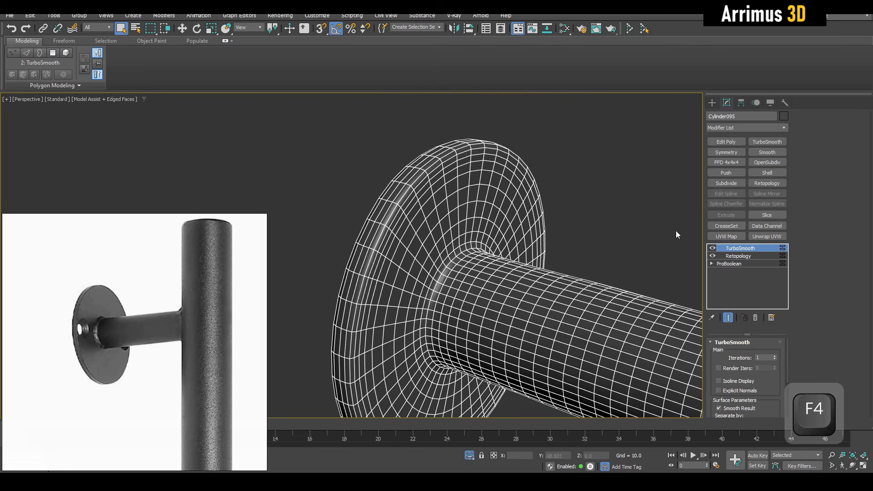
Set the TurboSmooth modifier to 2 iterations and check the round plate's shading without edges
click(713, 248)
click(713, 247)
scroll(464, 157, up, 4)
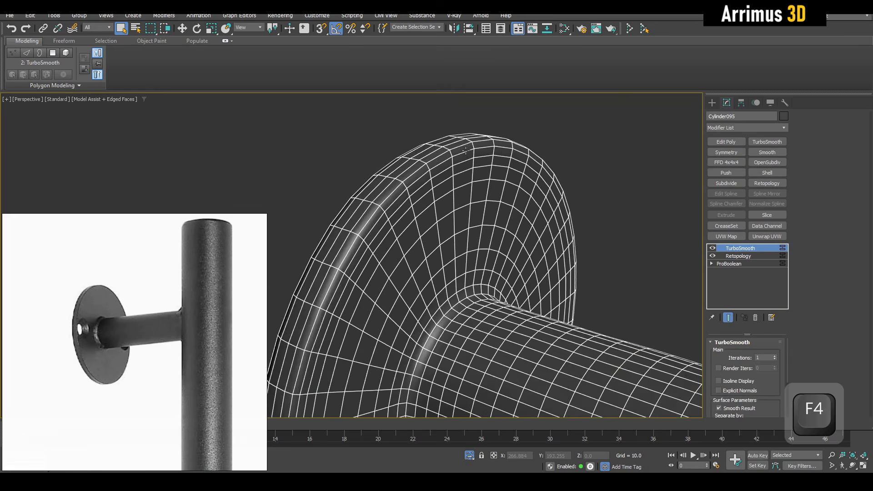
middle_drag(465, 157, 471, 191)
scroll(472, 190, up, 2)
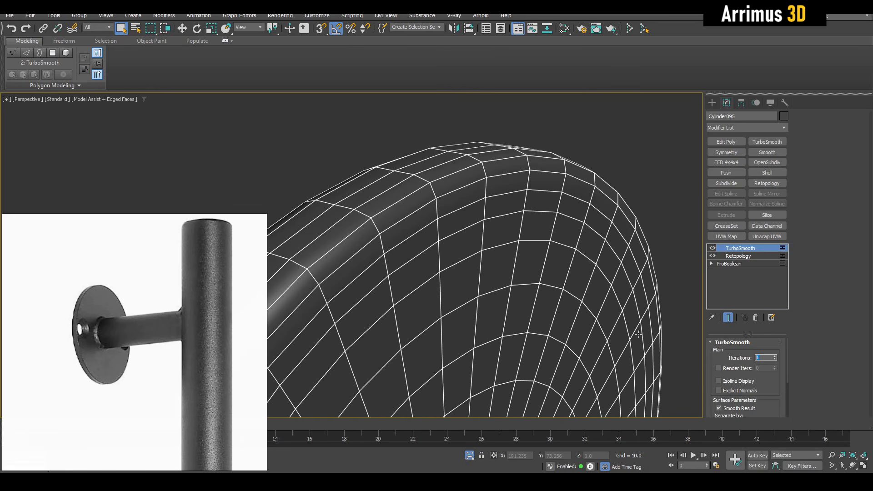
text(2)
key(Return)
key(F4)
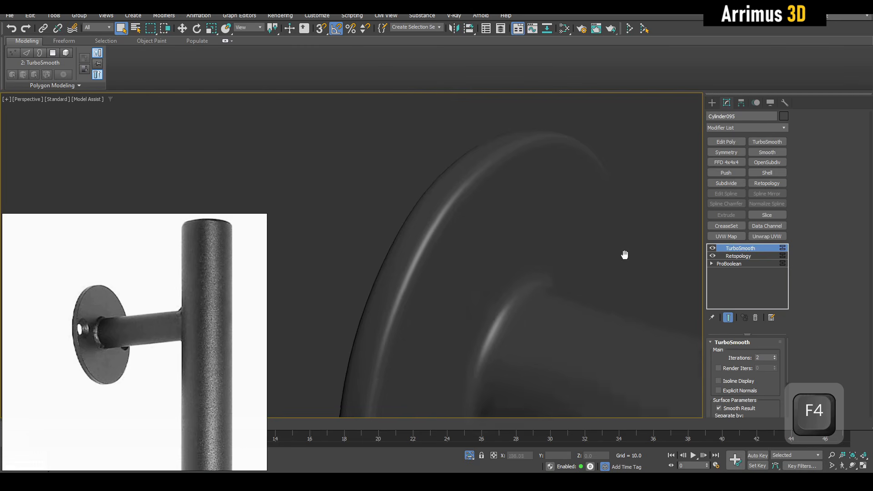
mouse_move(624, 255)
middle_down()
mouse_move(627, 246)
mouse_move(598, 246)
mouse_move(587, 318)
middle_up()
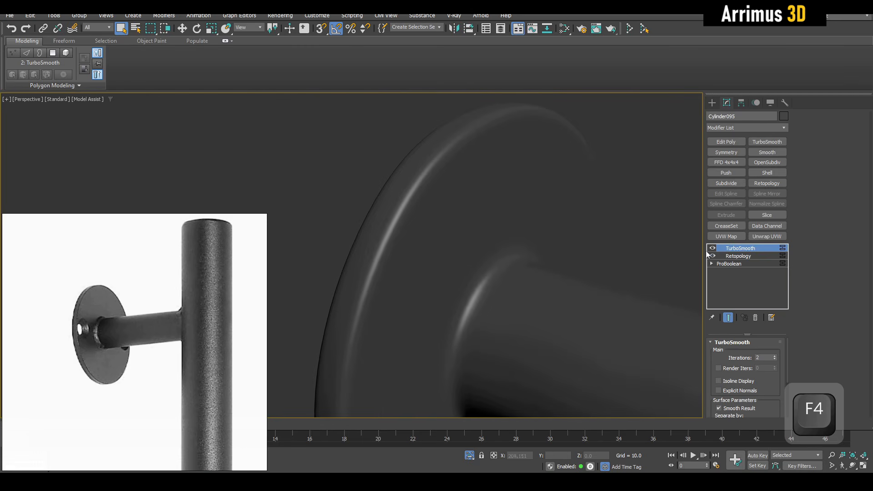
Compare the plate and arm shading with TurboSmooth on and off, and view the smoothed handle with edged faces
click(712, 247)
click(712, 247)
click(712, 247)
click(712, 248)
key(F4)
scroll(465, 229, down, 9)
alt+middle_drag(606, 272, 618, 225)
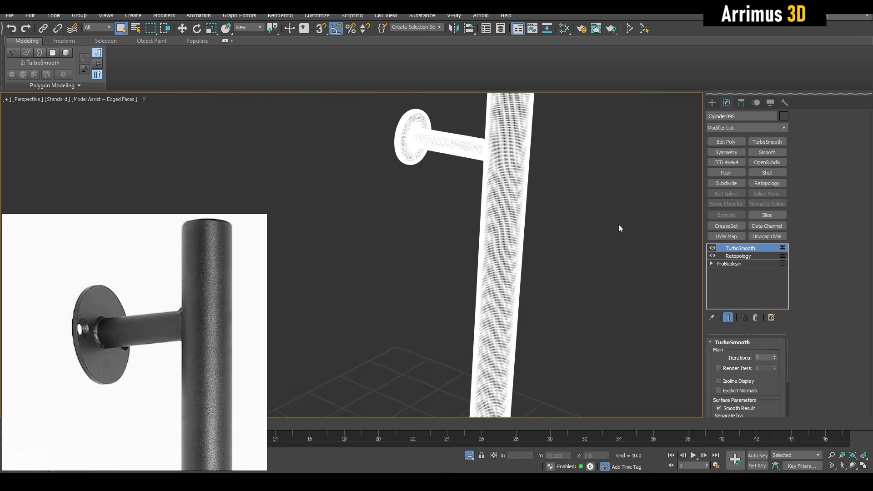
Turn off the TurboSmooth modifier on the retopologized handle
click(712, 248)
scroll(584, 242, down, 5)
alt+middle_drag(577, 266, 547, 271)
scroll(550, 273, down, 6)
Move the retopologized handle along X so it stands close beside the unmerged handle
key(w)
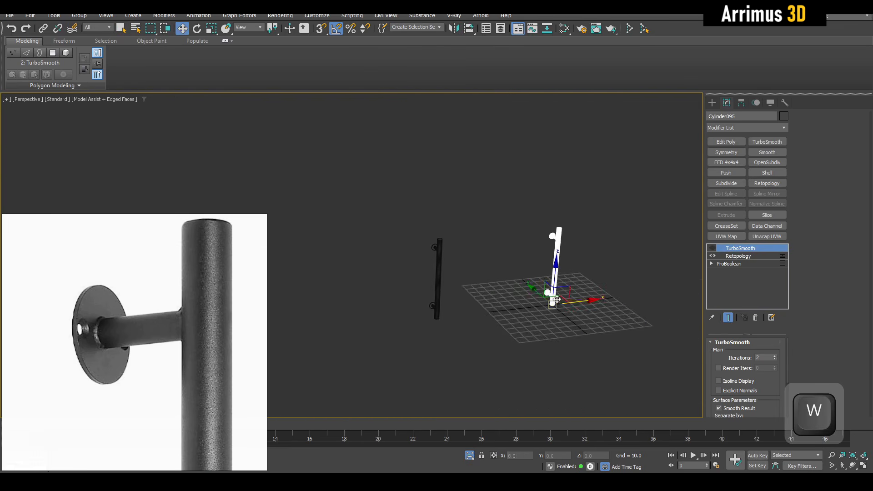
scroll(573, 291, up, 5)
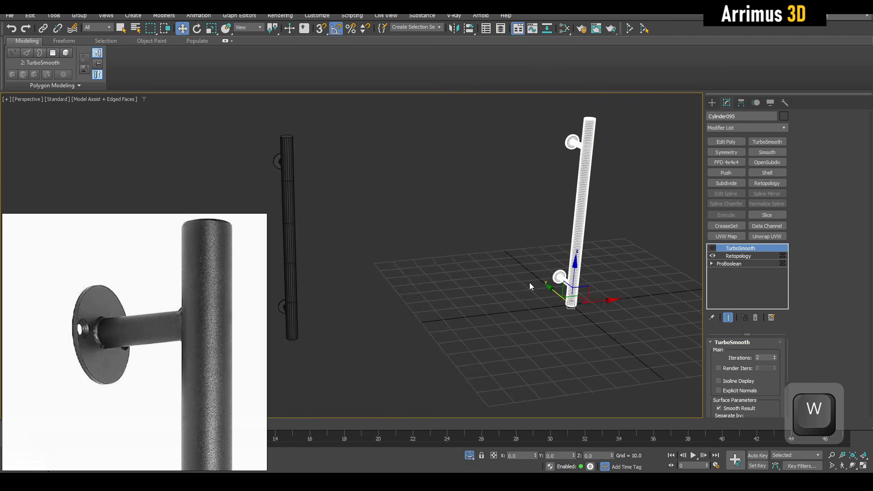
middle_drag(401, 211, 521, 222)
drag(449, 206, 375, 250)
middle_drag(601, 269, 530, 285)
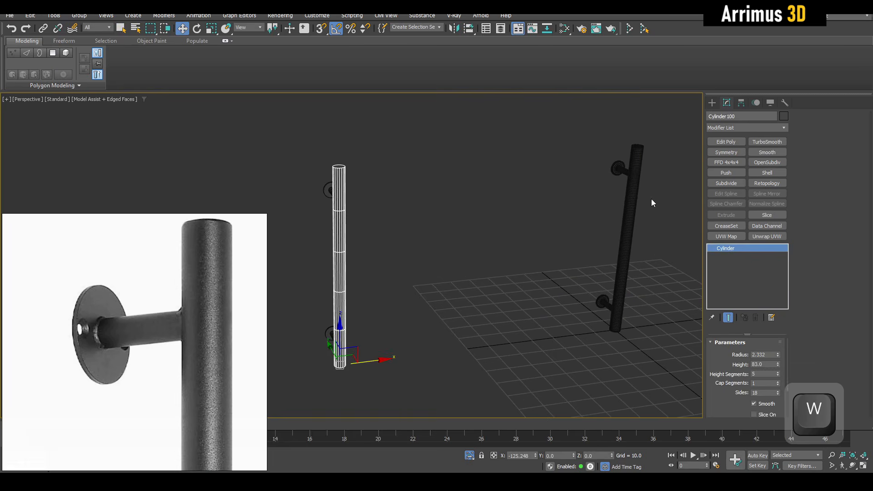
click(632, 207)
drag(644, 327, 444, 337)
Copy the five parts of the unmerged handle along X to the other side of the retopologized handle
drag(307, 372, 308, 373)
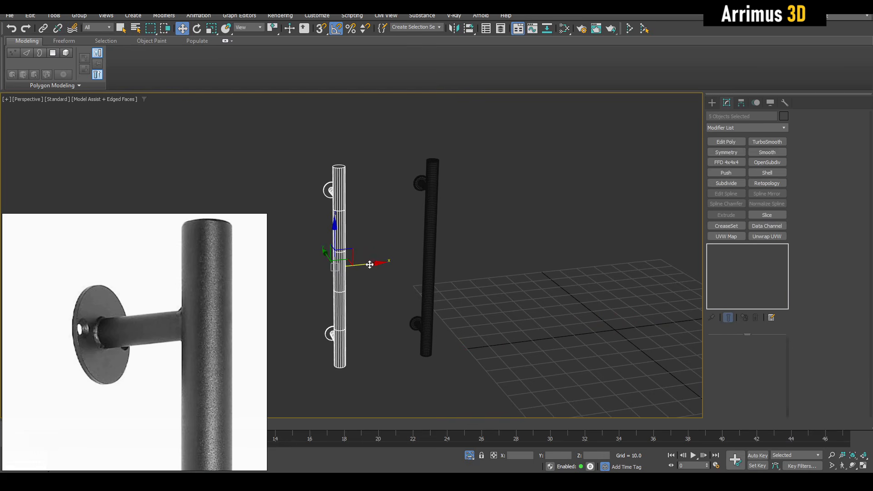
shift+drag(368, 264, 622, 236)
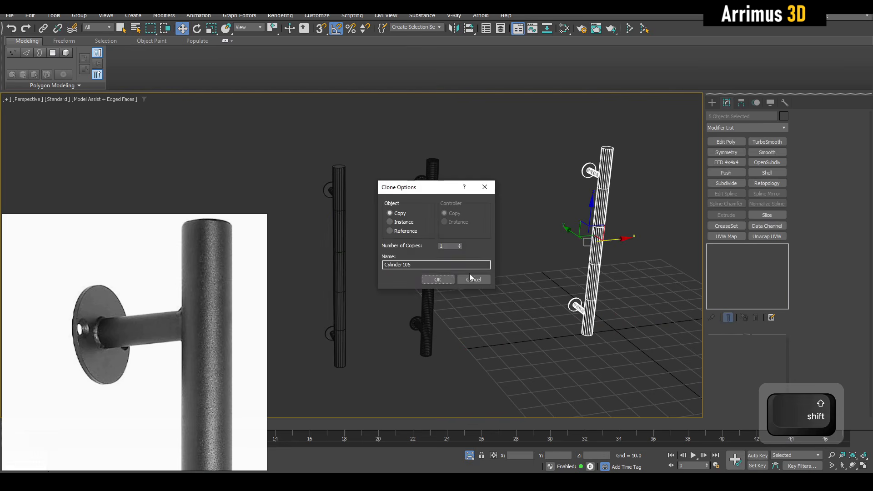
click(437, 282)
Select the retopologized handle and examine its mesh around the upper arm and bar end
key(q)
middle_drag(614, 177, 520, 244)
click(544, 278)
mouse_move(545, 280)
alt+middle_down()
mouse_move(522, 250)
mouse_move(561, 249)
alt+middle_up()
click(517, 228)
scroll(517, 228, up, 3)
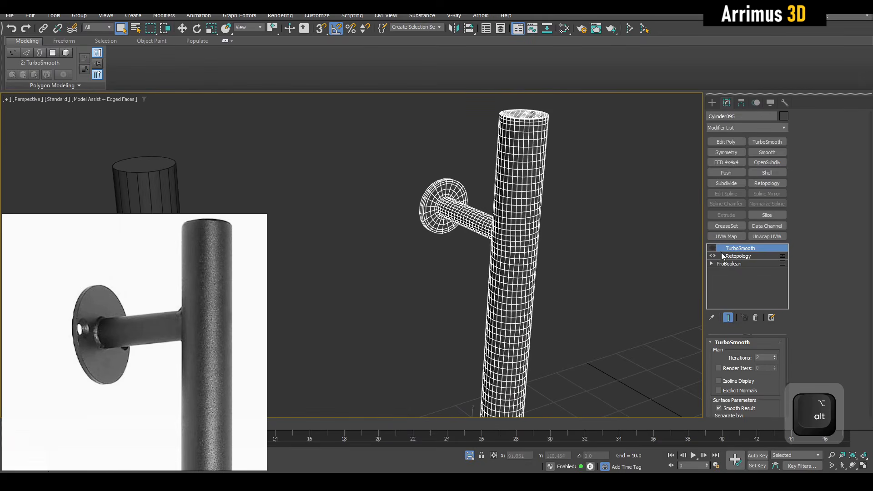
alt+middle_drag(537, 209, 503, 266)
alt+middle_drag(449, 298, 573, 272)
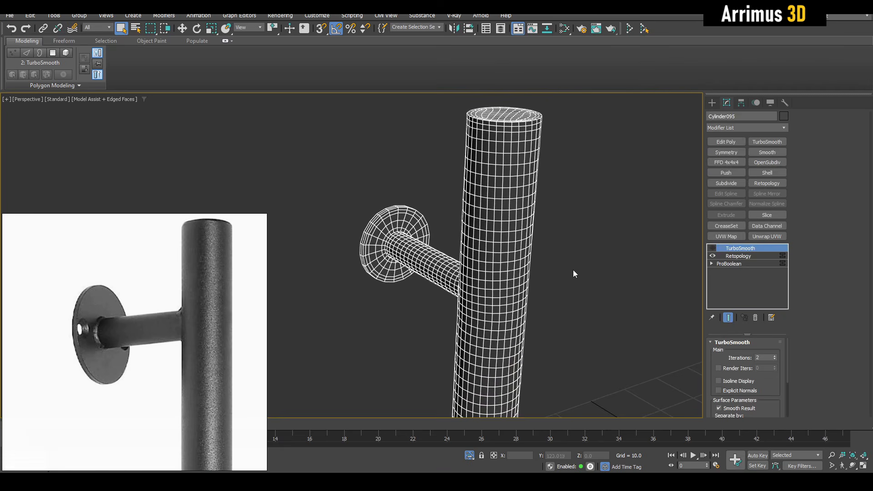
Recompute the Retopology modifier at a face count of 1000 and inspect the bar's end cap
click(752, 256)
drag(769, 370, 657, 366)
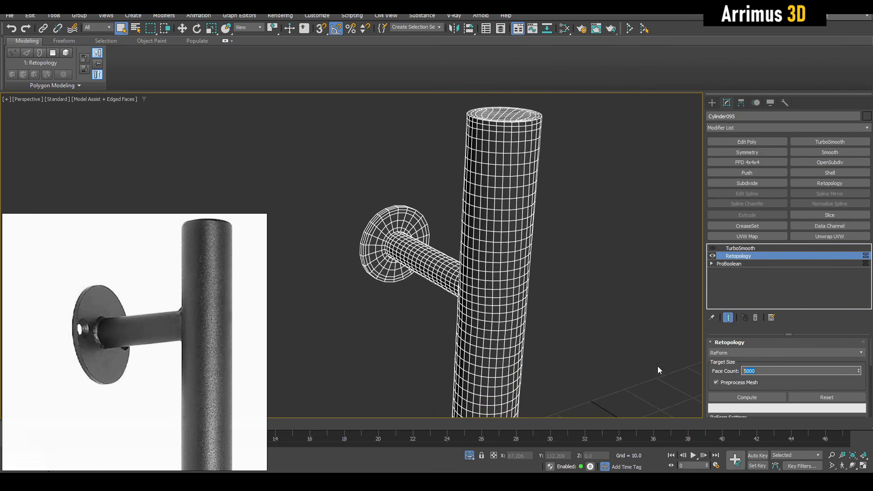
text(1000)
key(Return)
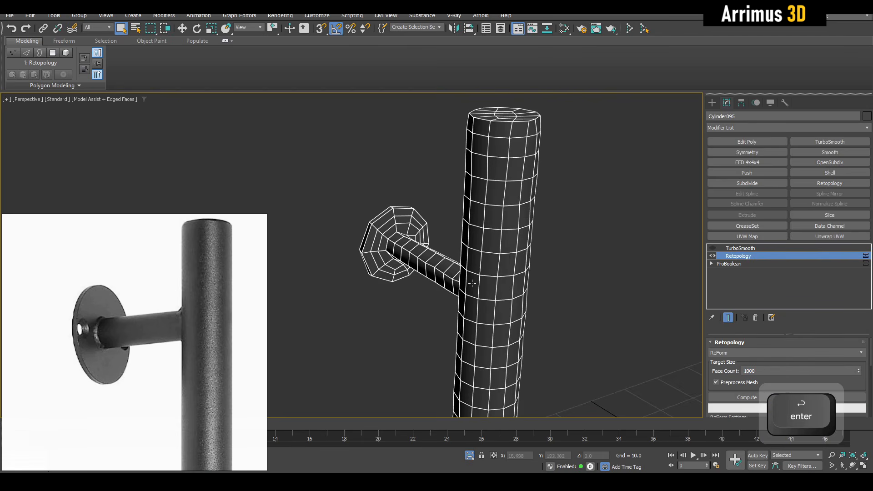
middle_drag(476, 285, 502, 302)
scroll(498, 301, up, 3)
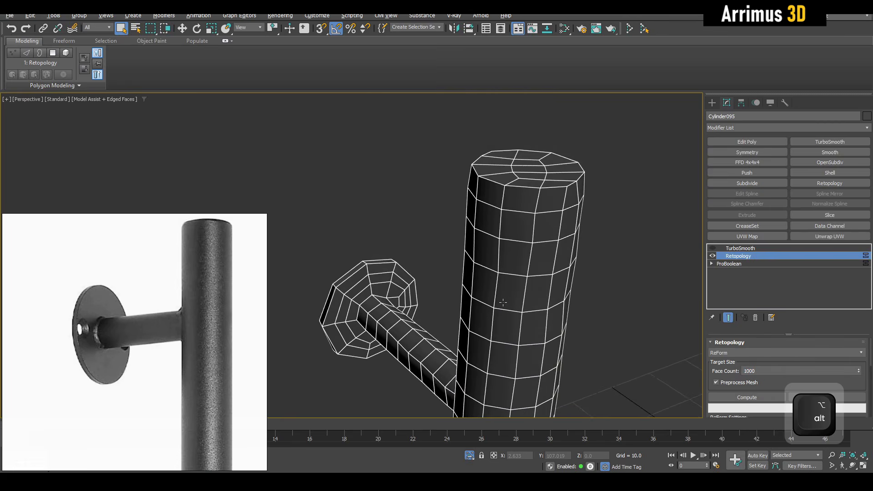
scroll(574, 193, up, 4)
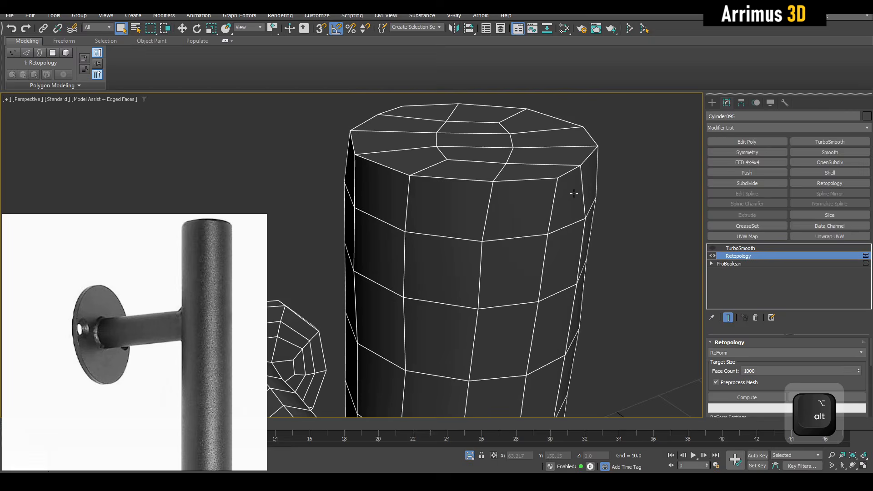
Recompute the Retopology modifier at a face count of 2500 and inspect the upper part of the handle
scroll(573, 192, down, 2)
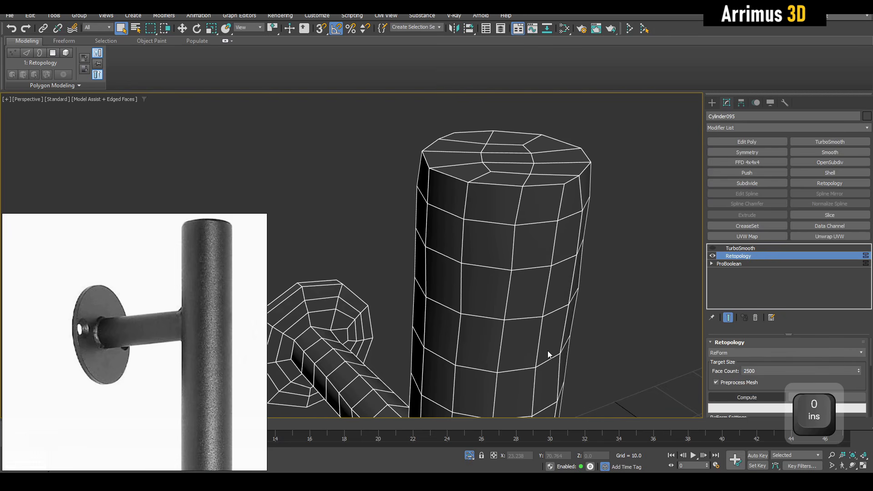
scroll(556, 265, down, 4)
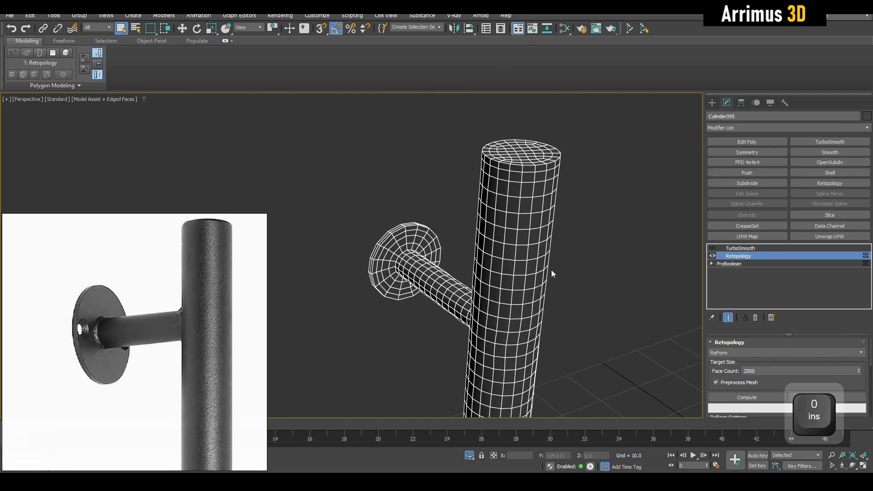
middle_drag(568, 294, 578, 267)
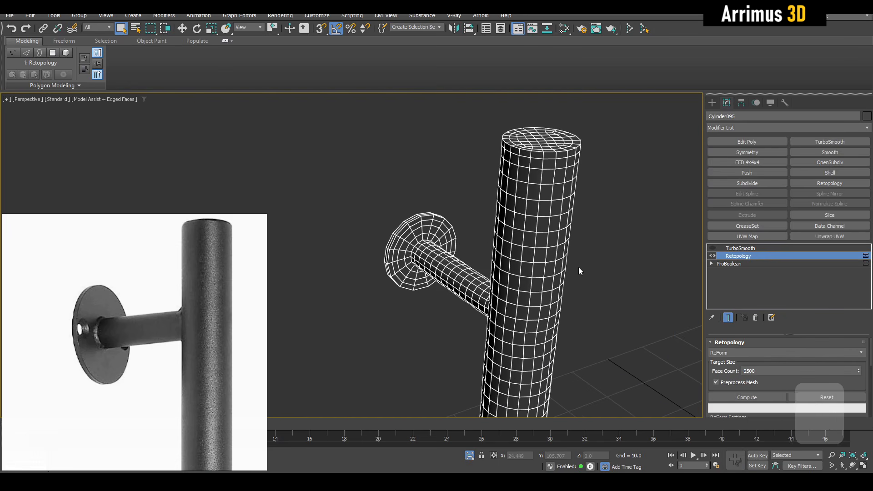
Add an Edit Poly modifier above Retopology and remove three horizontal edge loops from the bar above the upper arm, including their vertices
key(grave)
scroll(530, 222, up, 3)
key(2)
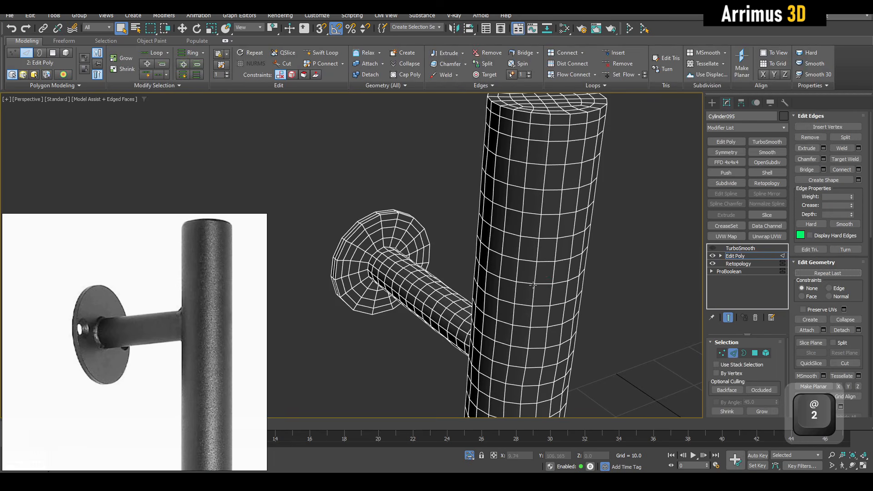
key(z)
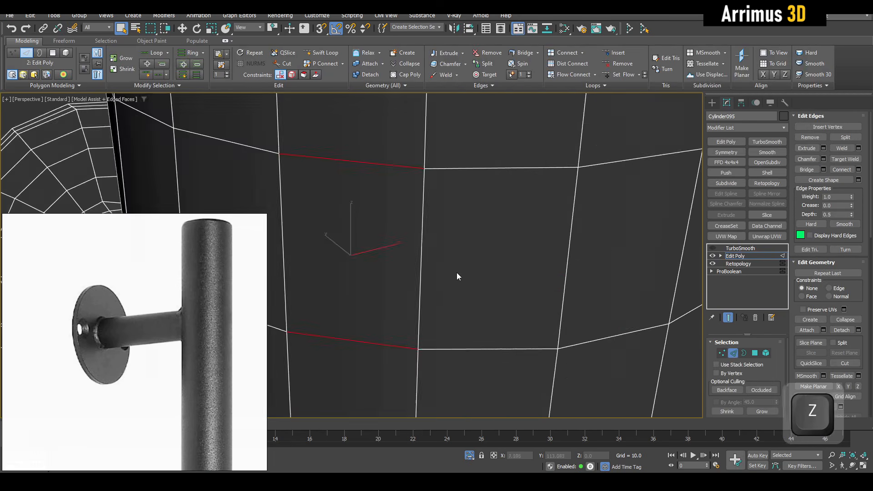
scroll(450, 245, down, 5)
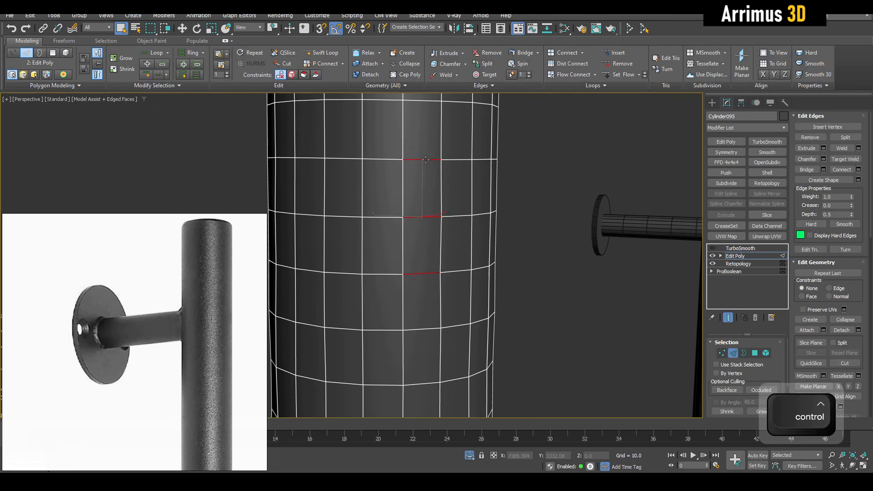
scroll(432, 176, down, 5)
key(shift+t)
ctrl+click(800, 138)
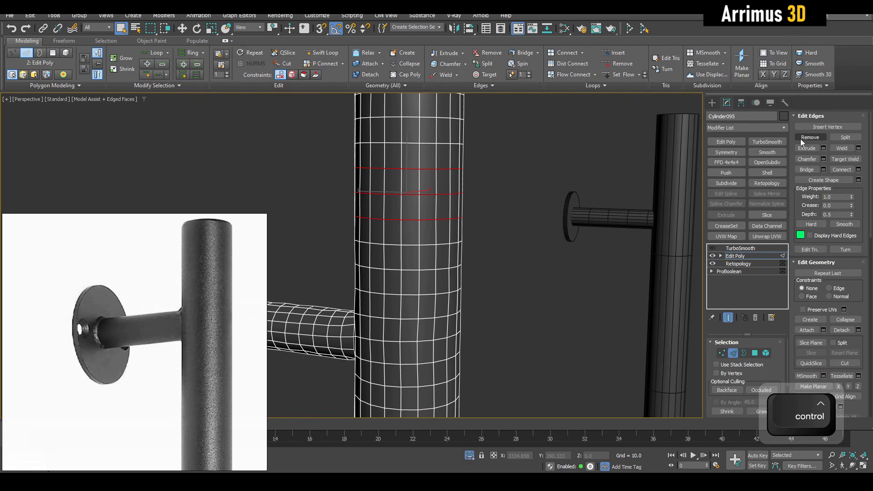
Remove the other horizontal edge loops between the bar's top support loop and the upper arm, including their vertices
middle_drag(456, 154, 445, 291)
key(alt+x)
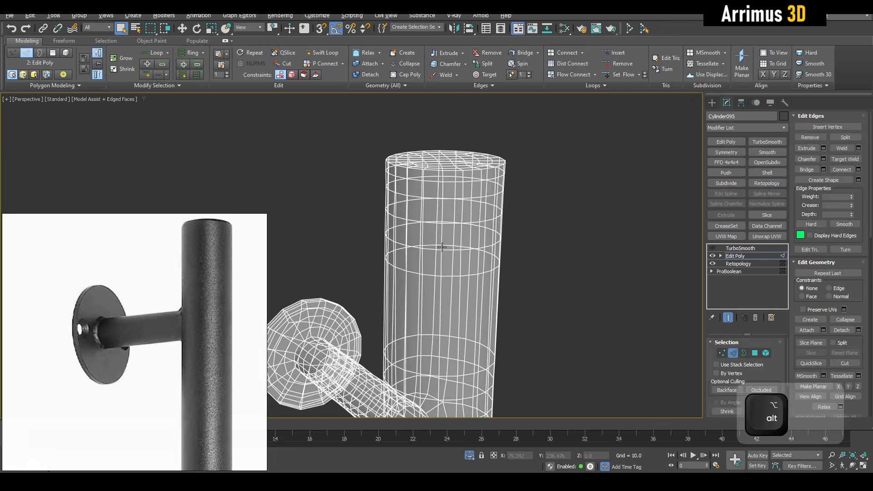
scroll(437, 243, up, 3)
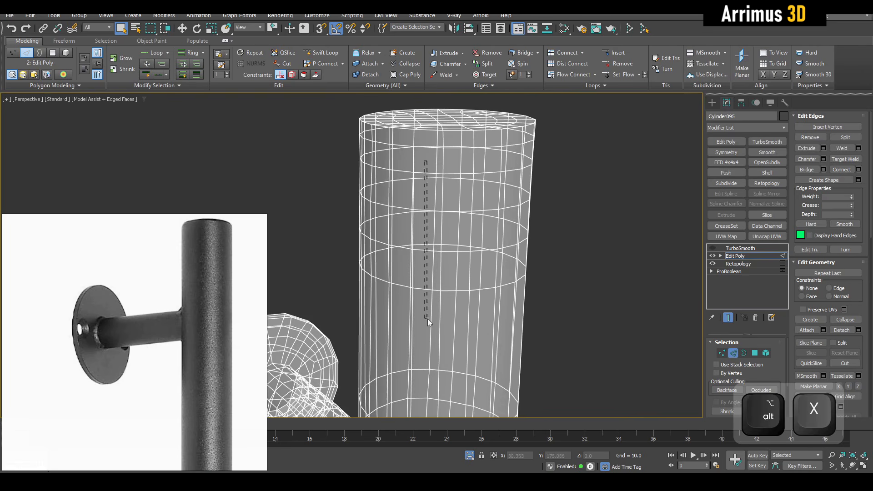
drag(427, 318, 428, 318)
key(shift+t)
key(alt+x)
ctrl+click(811, 139)
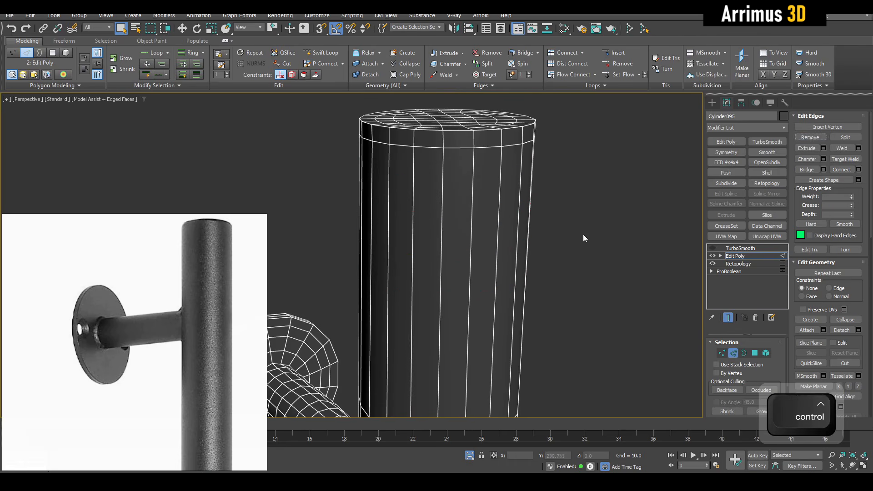
Remove six horizontal edge loops from the bar below the upper arm, including their vertices, and leave edge editing
scroll(500, 282, down, 4)
middle_drag(482, 309, 474, 233)
scroll(504, 295, down, 3)
middle_drag(505, 296, 491, 224)
scroll(462, 187, up, 5)
key(alt+x)
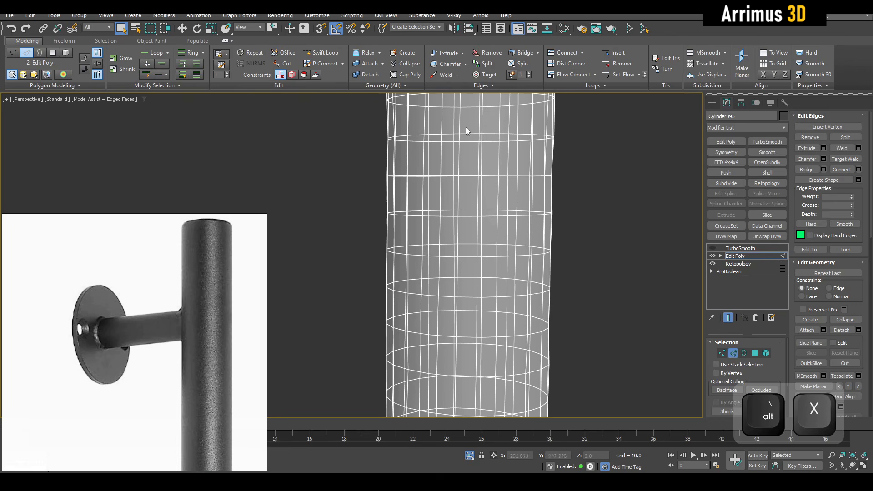
drag(465, 321, 467, 321)
key(alt+l)
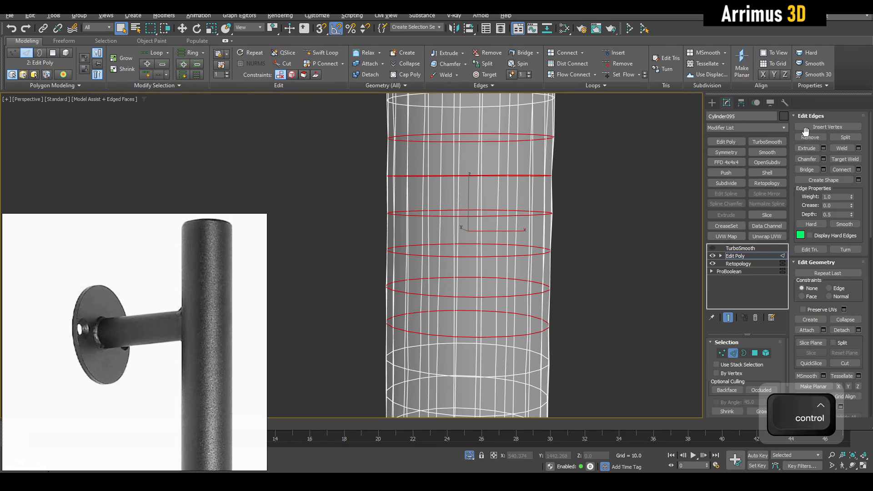
ctrl+click(809, 137)
scroll(507, 263, down, 6)
alt+middle_drag(507, 264, 553, 293)
key(2)
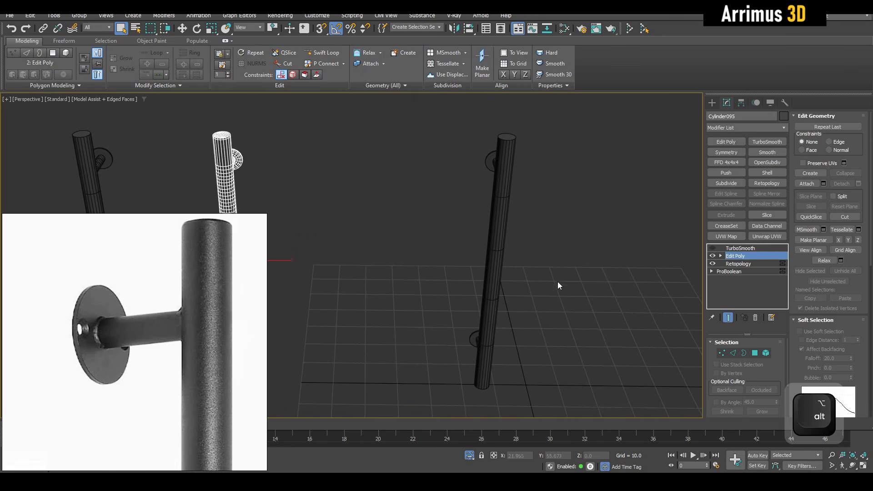
Select the main bar of the new unmerged handle copy and increase its cap segments
click(553, 237)
click(506, 165)
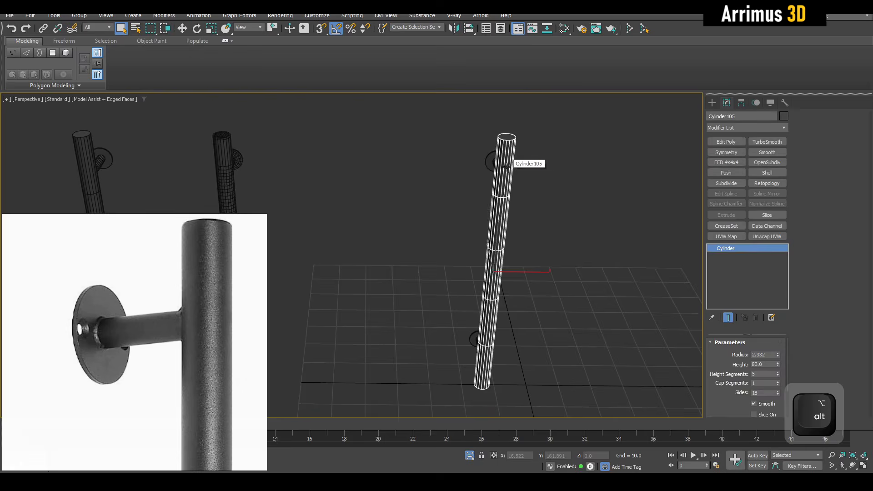
key(z)
alt+middle_drag(506, 164, 464, 238)
scroll(391, 231, up, 5)
scroll(463, 164, up, 5)
alt+middle_drag(463, 238, 500, 255)
scroll(492, 283, down, 5)
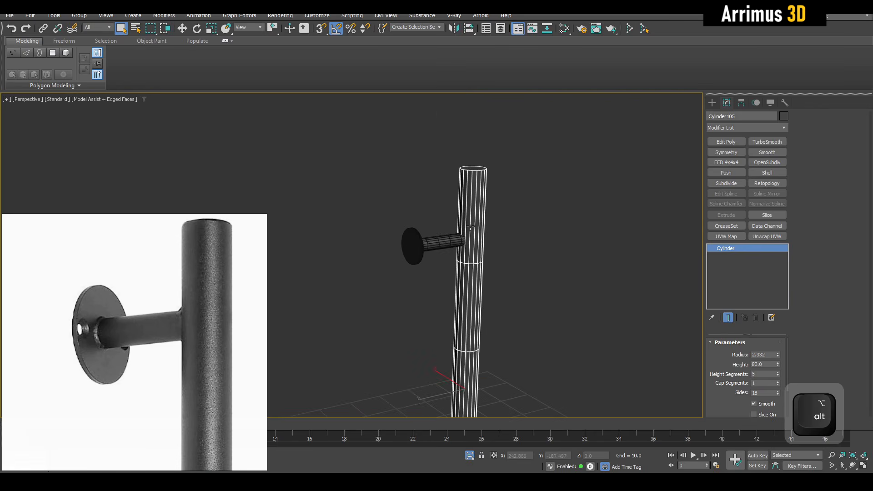
scroll(468, 222, up, 5)
middle_drag(543, 199, 522, 229)
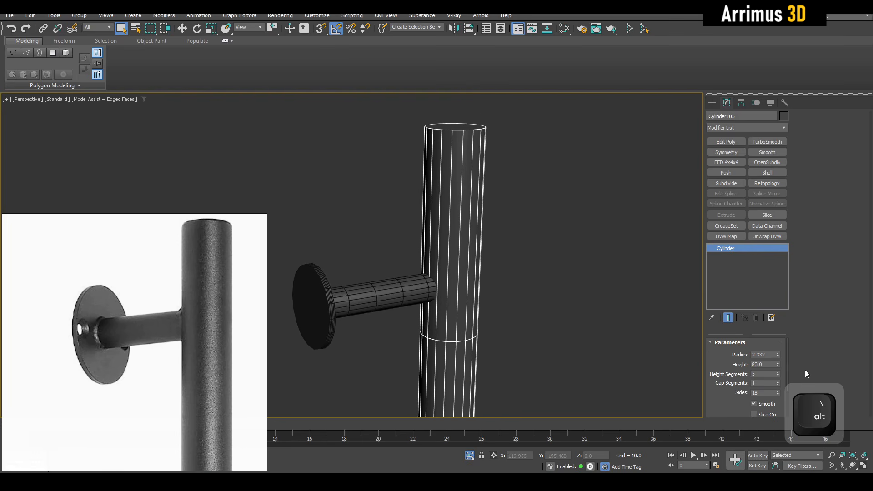
click(778, 380)
Set the cap segments of the copy's upper round plate to 2 and look closely where the arm meets it
alt+middle_drag(482, 291, 604, 221)
alt+middle_drag(529, 253, 411, 204)
scroll(401, 211, up, 3)
middle_drag(364, 200, 415, 213)
click(392, 195)
scroll(415, 212, up, 3)
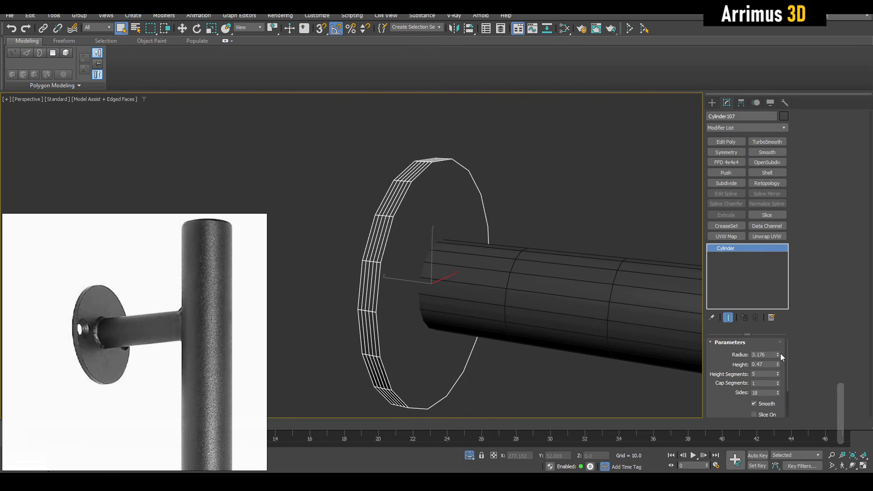
click(778, 380)
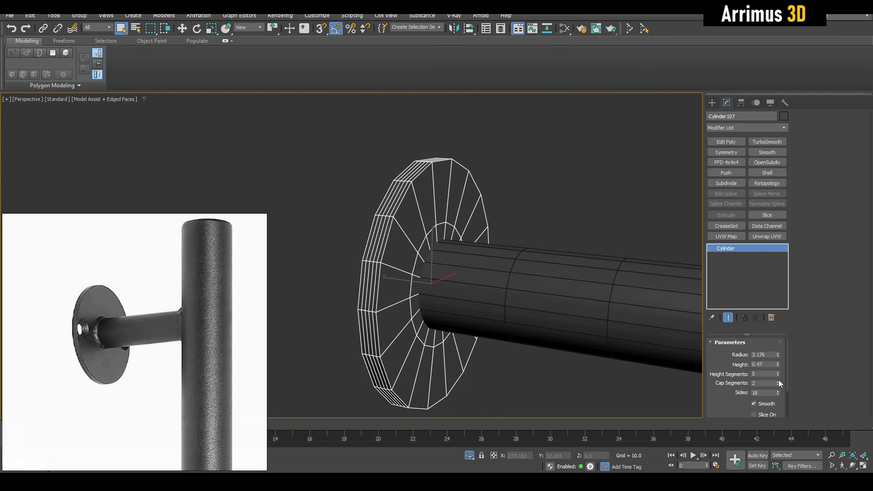
scroll(416, 281, up, 6)
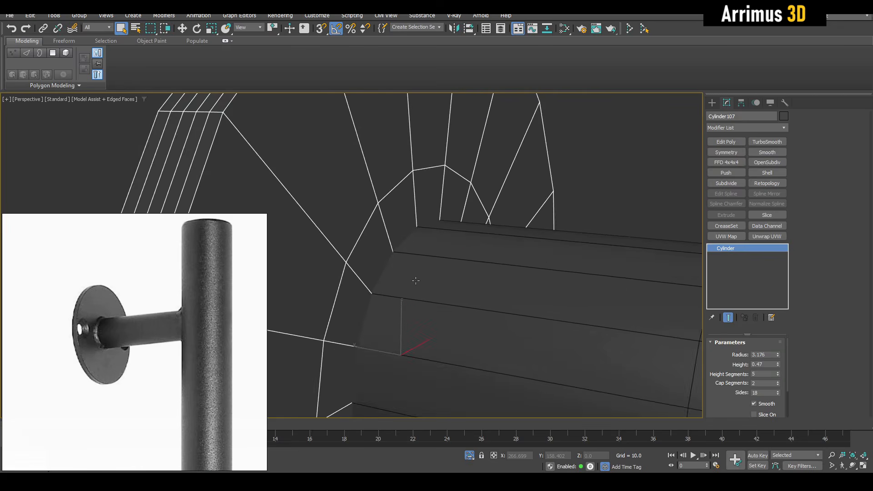
Set the upper round plate's height segments to 1 and delete the copy's lower arm together with its plate
scroll(415, 280, down, 2)
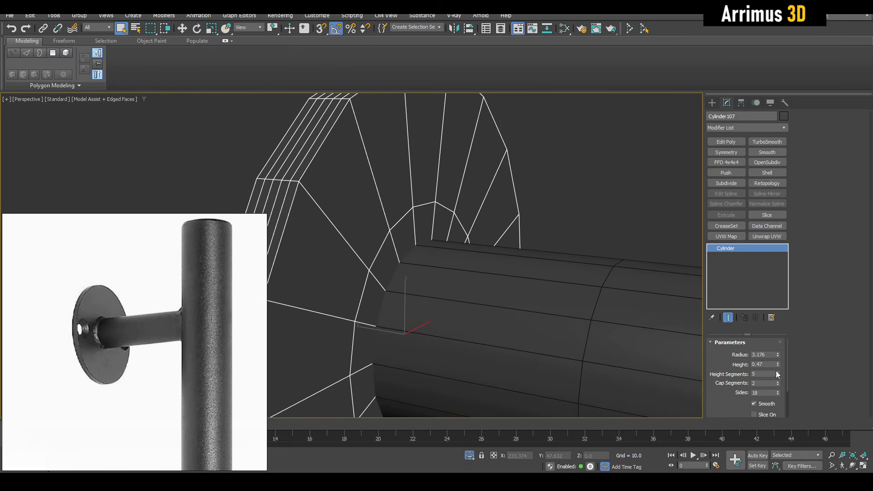
scroll(500, 296, down, 10)
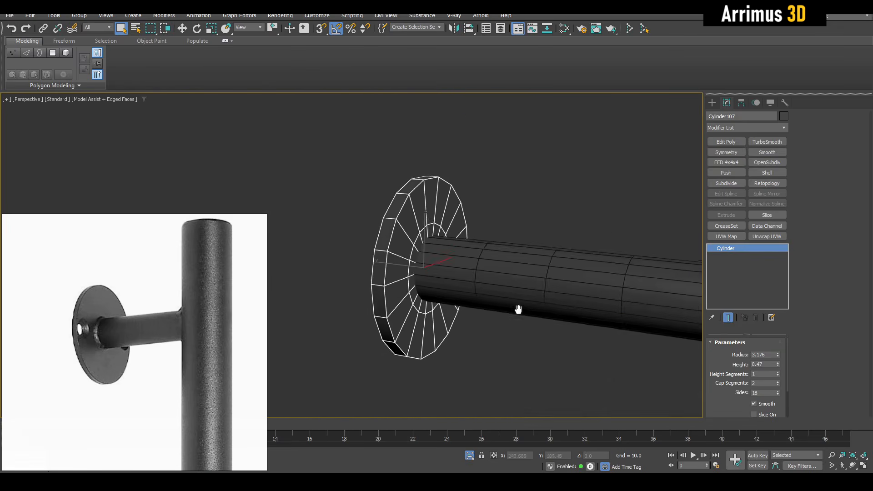
middle_drag(452, 249, 453, 230)
drag(453, 230, 429, 308)
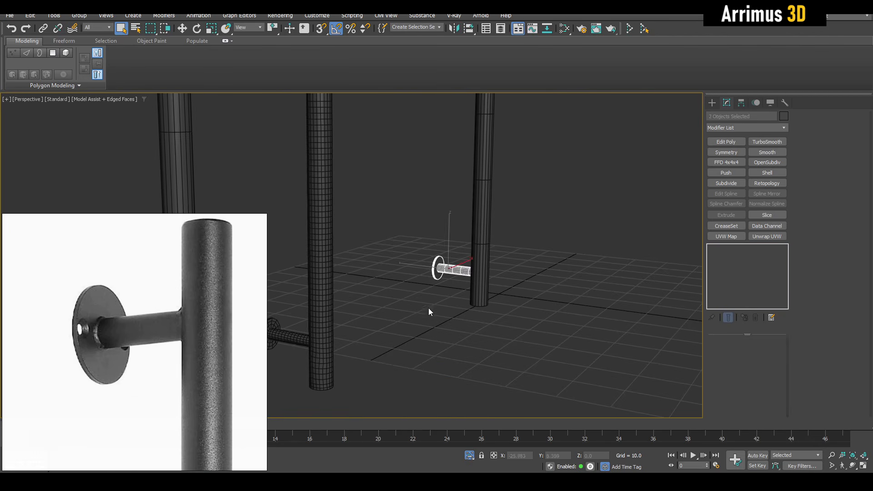
key(Delete)
Set the height segments of the copy's main bar to 1
middle_drag(483, 227, 505, 309)
click(463, 226)
scroll(483, 241, up, 4)
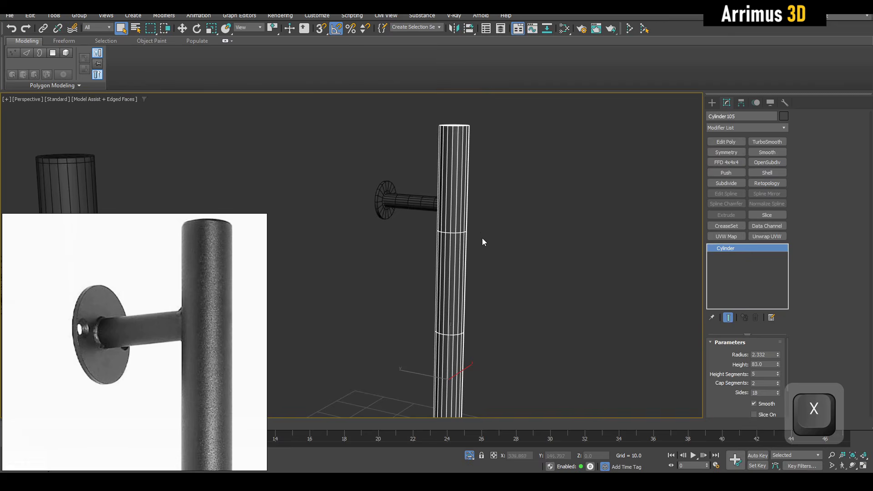
alt+middle_drag(482, 238, 510, 266)
middle_drag(510, 266, 512, 230)
scroll(513, 230, down, 3)
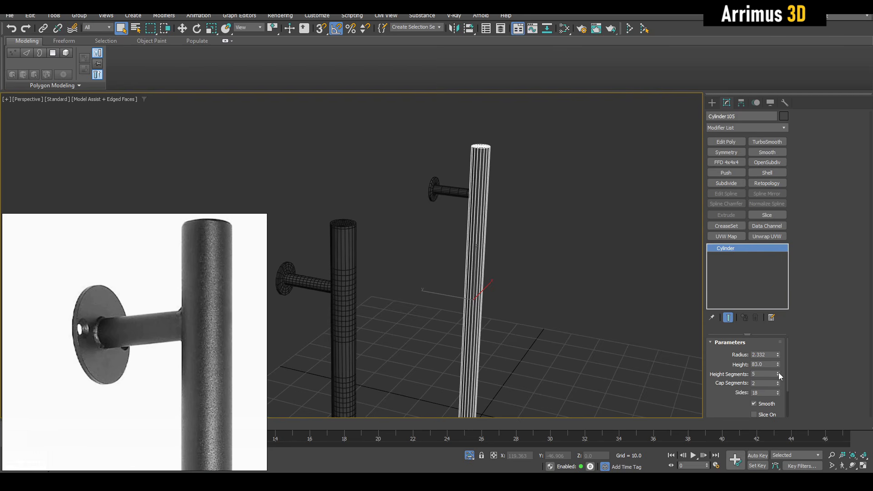
right_click(778, 373)
middle_drag(557, 275, 557, 290)
scroll(478, 184, up, 4)
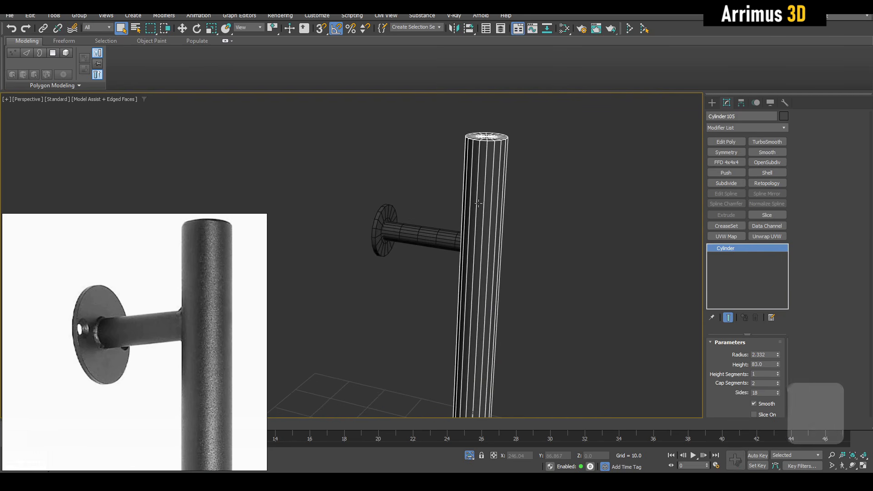
Set the number of sides of the upper arm cylinder to 12
key(semicolon)
scroll(479, 204, up, 6)
middle_drag(468, 268, 535, 214)
click(495, 255)
scroll(509, 207, up, 3)
scroll(526, 239, up, 3)
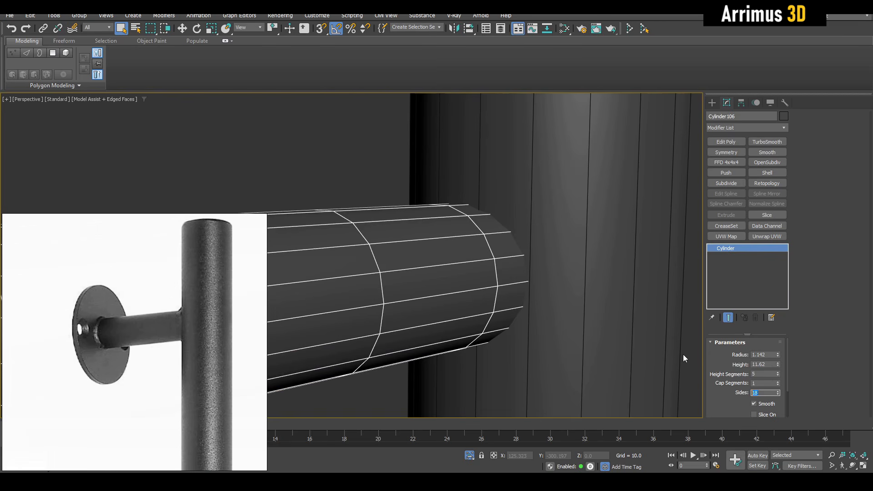
text(12)
key(Return)
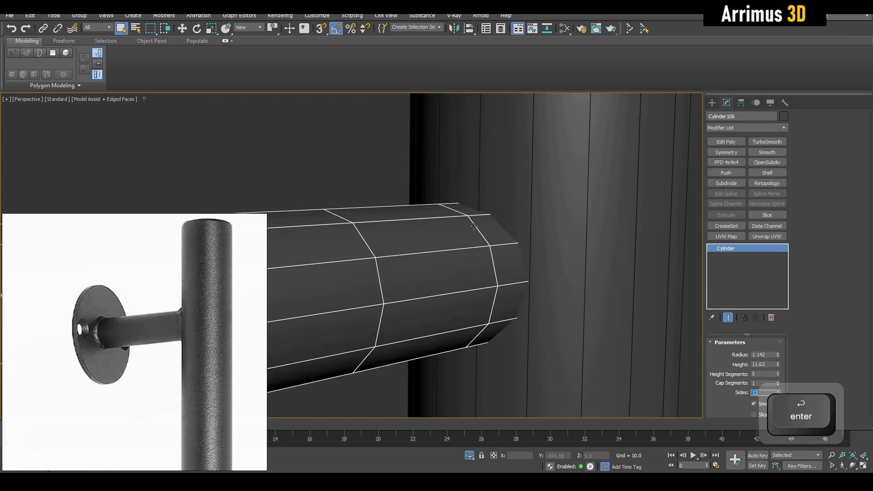
Examine from several angles how the upper arm's edges line up with the main bar's vertical edges
middle_drag(473, 222, 501, 305)
scroll(452, 291, down, 2)
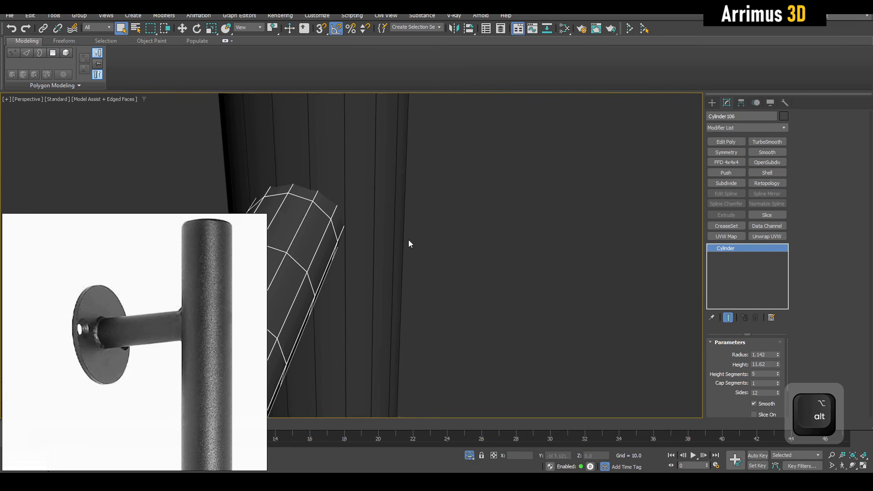
scroll(292, 171, up, 2)
middle_drag(291, 171, 443, 266)
scroll(423, 288, down, 3)
scroll(429, 232, up, 2)
scroll(392, 250, up, 2)
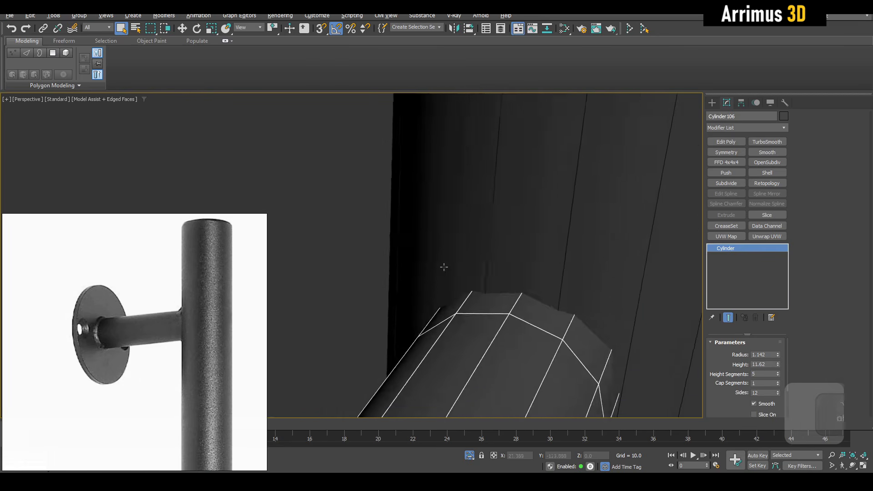
middle_drag(505, 303, 504, 254)
scroll(563, 331, down, 2)
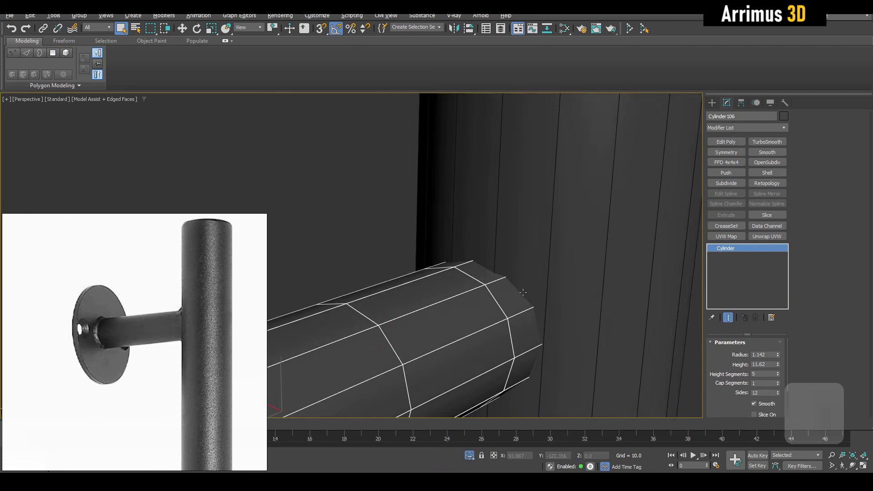
scroll(496, 247, down, 2)
Add Edit Poly to the copy's main bar and enter vertex editing
click(502, 225)
scroll(502, 227, down, 3)
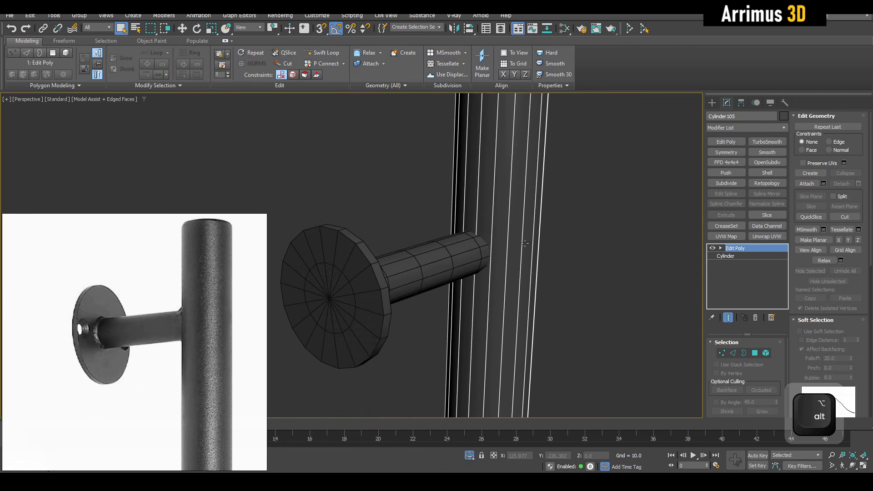
key(grave)
key(1)
alt+middle_drag(502, 278, 485, 267)
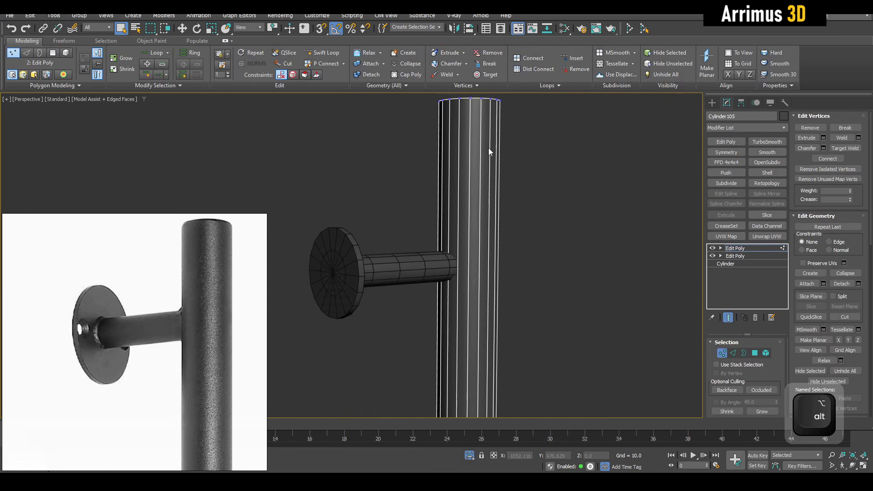
Insert four horizontal edge loops around the main bar with SwiftLoop, two above and two below the upper arm
key(alt+s)
scroll(481, 272, up, 3)
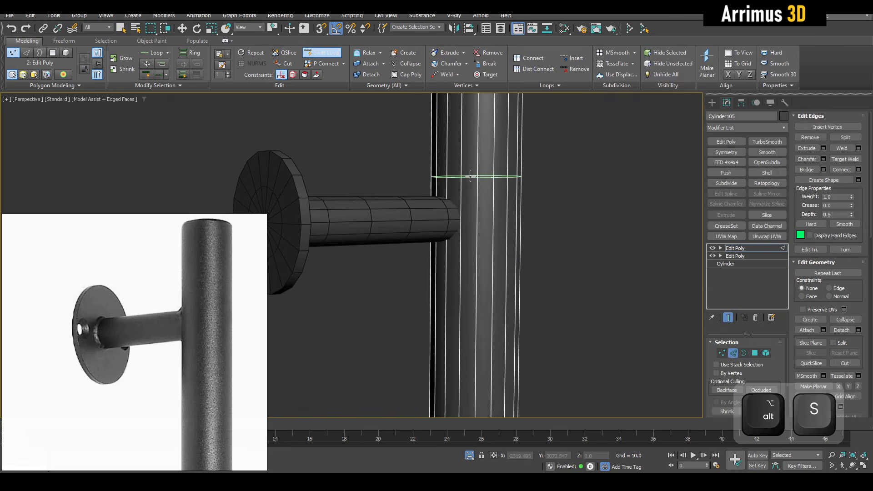
scroll(461, 209, up, 3)
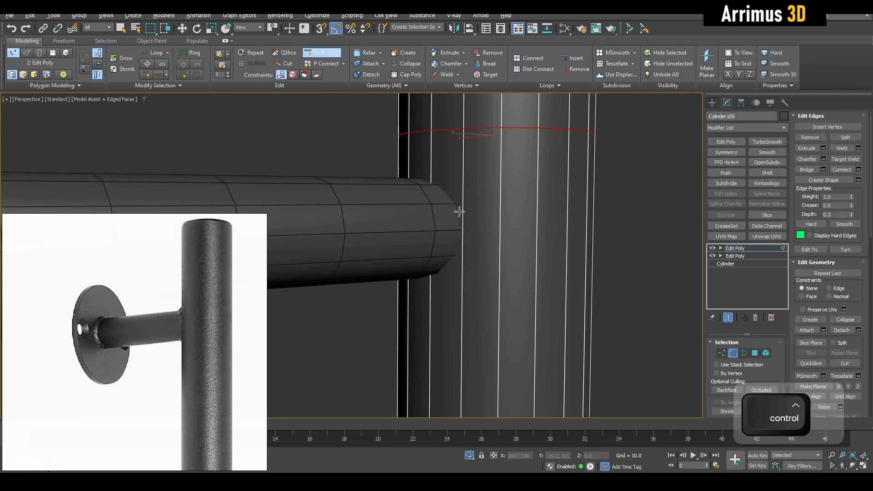
key(ctrl+z)
click(480, 305)
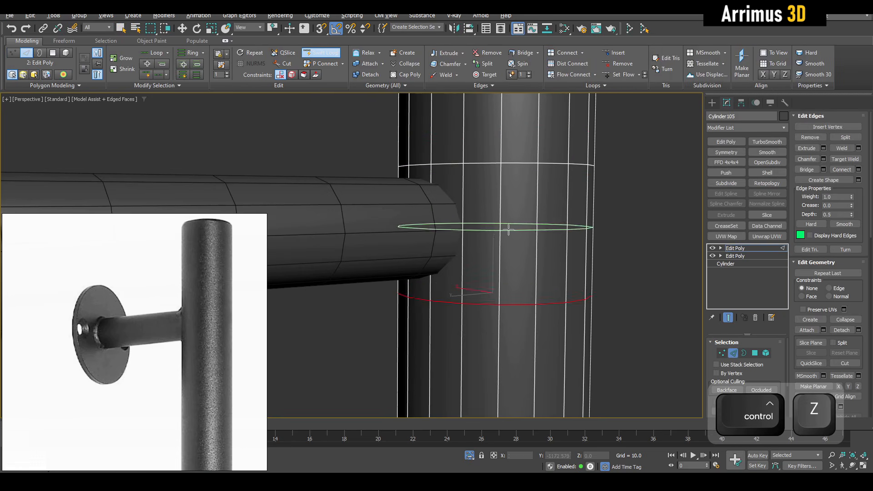
scroll(508, 230, down, 2)
middle_drag(508, 230, 558, 277)
key(2)
key(q)
scroll(505, 291, down, 2)
scroll(518, 276, up, 3)
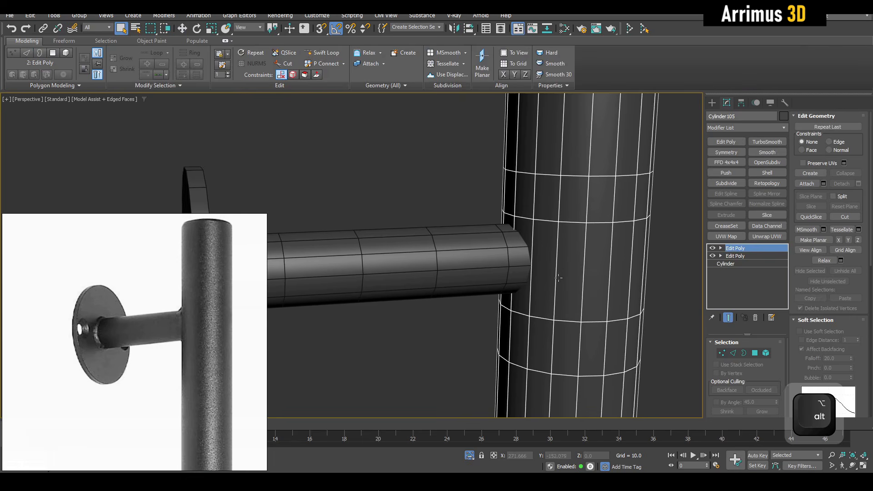
Unite the main bar with the upper arm and its round plate using a ProBoolean union
key(alt+v)
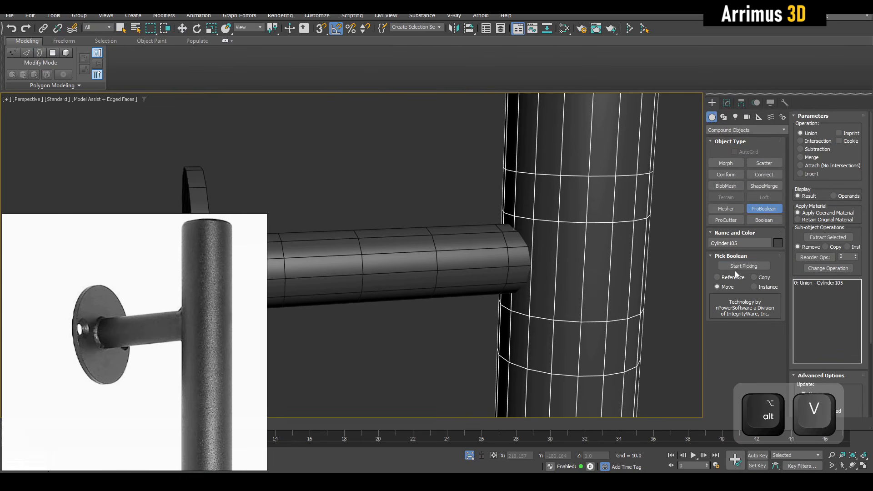
click(480, 250)
middle_drag(398, 260, 542, 251)
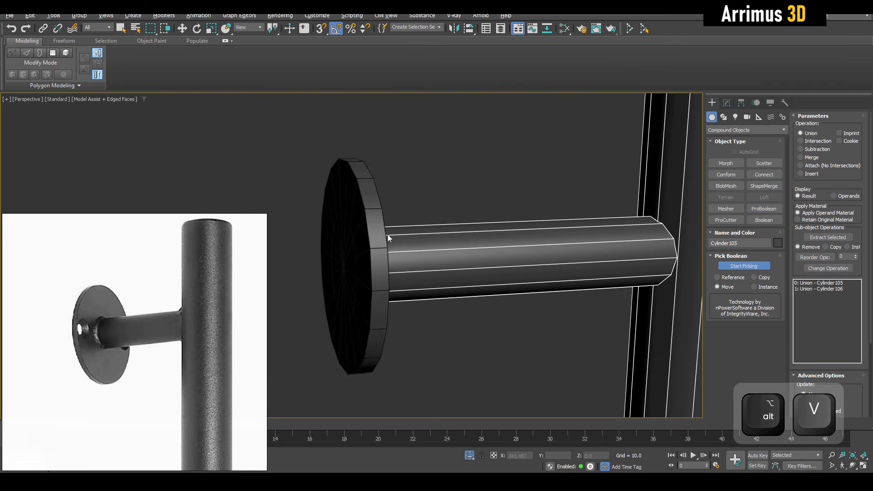
click(366, 232)
right_click(424, 196)
Set the ProBoolean's planar edge removal to No Edge Removal
click(727, 102)
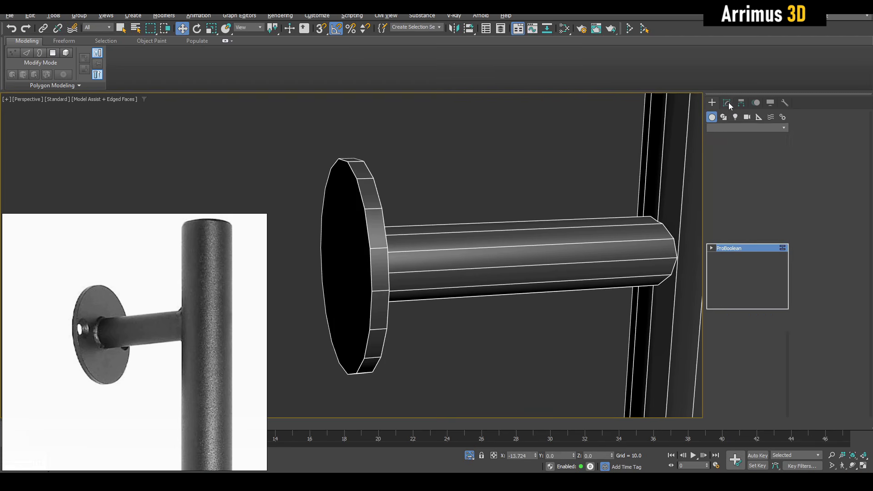
drag(844, 388, 821, 157)
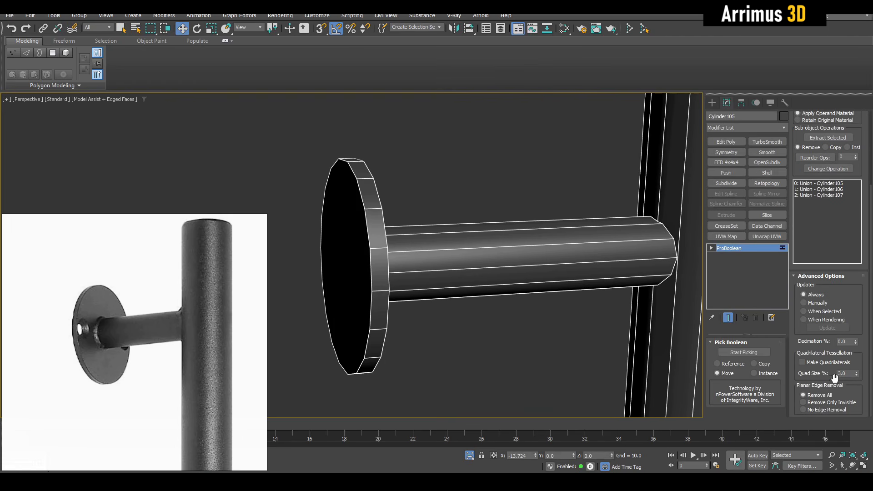
click(827, 410)
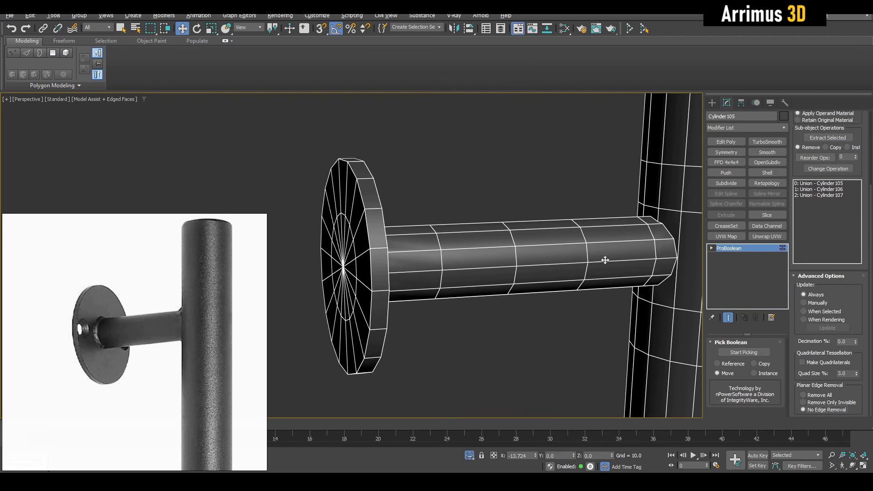
Add an Edit Poly modifier to the merged handle, enter vertex editing and clear the vertex selection
middle_drag(604, 260, 518, 287)
key(e)
key(1)
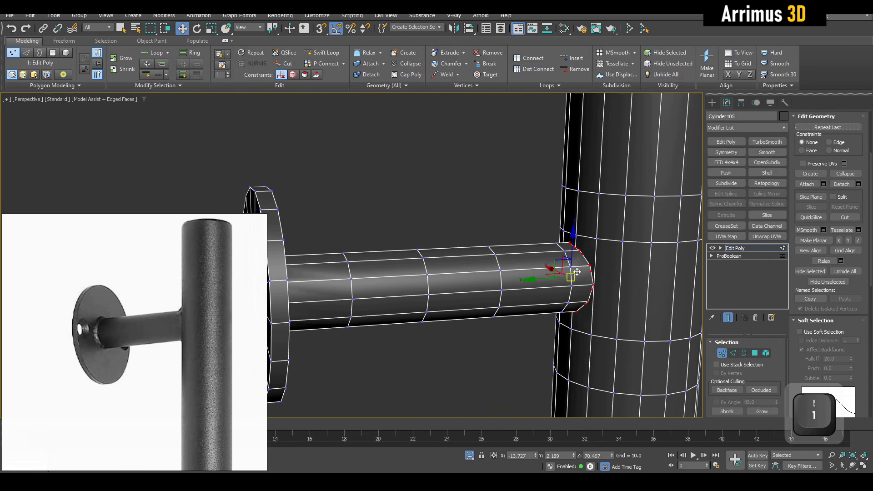
middle_drag(576, 272, 557, 268)
key(q)
click(567, 247)
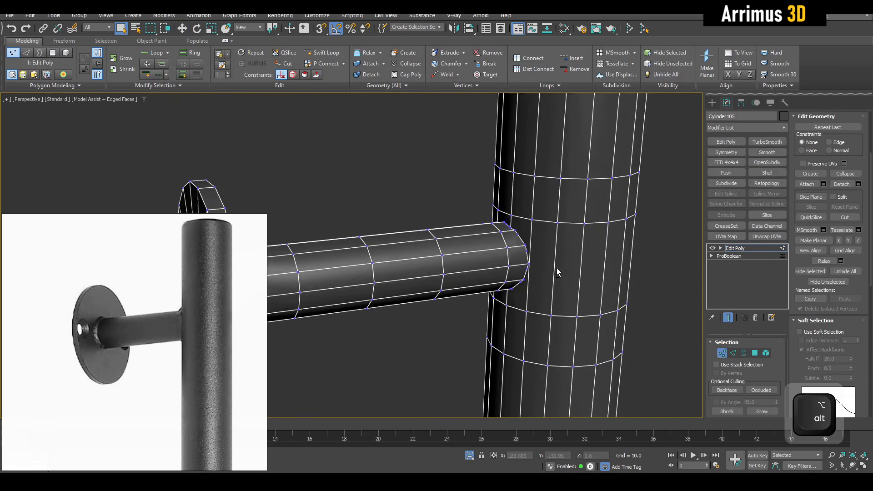
Try to target weld the end vertex of the bar's vertical edge to its neighbour at the arm junction, and undo it
scroll(516, 235, up, 5)
scroll(514, 214, down, 3)
alt+middle_drag(525, 222, 425, 234)
scroll(422, 228, up, 4)
key(shift+w)
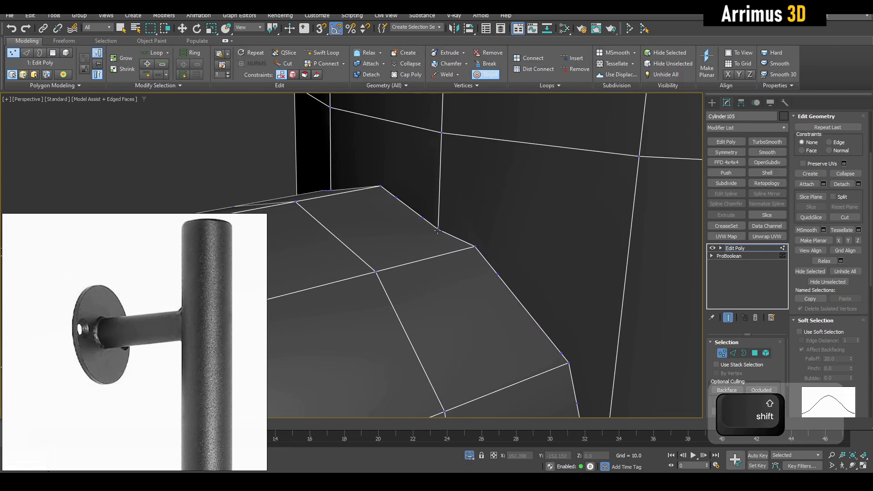
click(438, 229)
right_click(427, 218)
scroll(448, 225, down, 3)
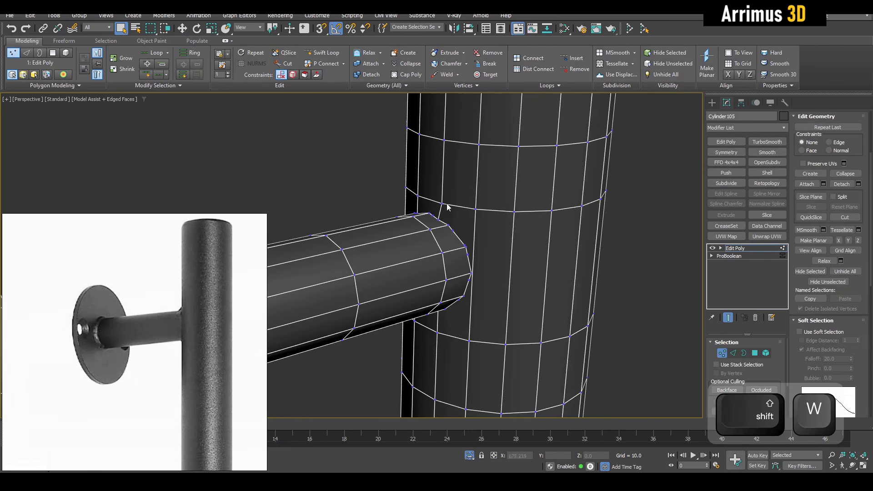
scroll(513, 231, down, 3)
alt+middle_drag(486, 248, 475, 261)
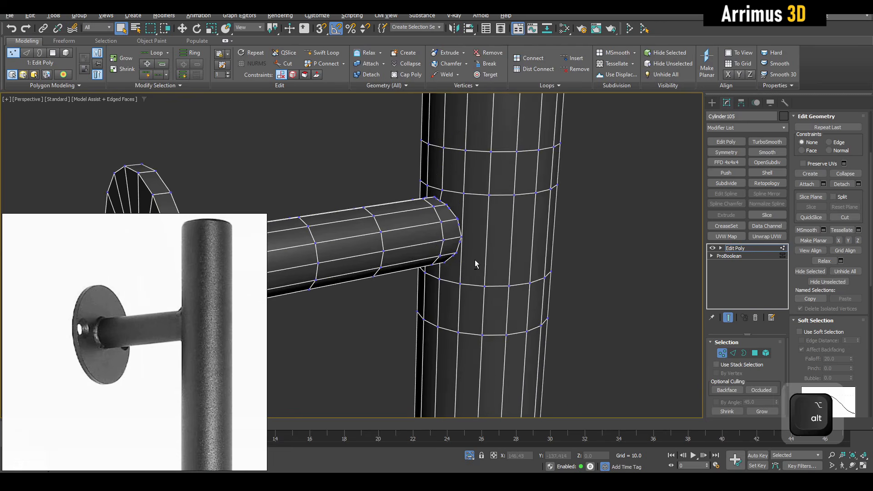
scroll(468, 252, down, 3)
scroll(446, 164, up, 4)
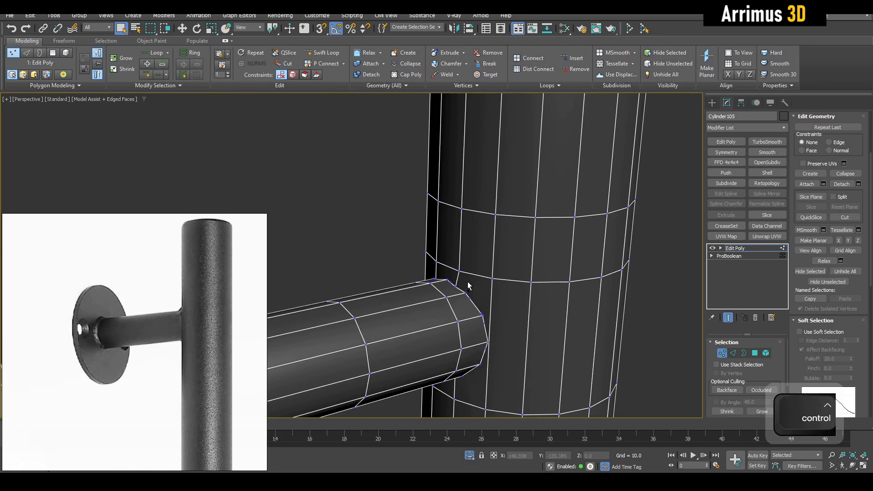
key(ctrl+z)
Select the bar's vertical edge that runs down to the top of the upper arm
scroll(464, 297, up, 4)
key(shift+w)
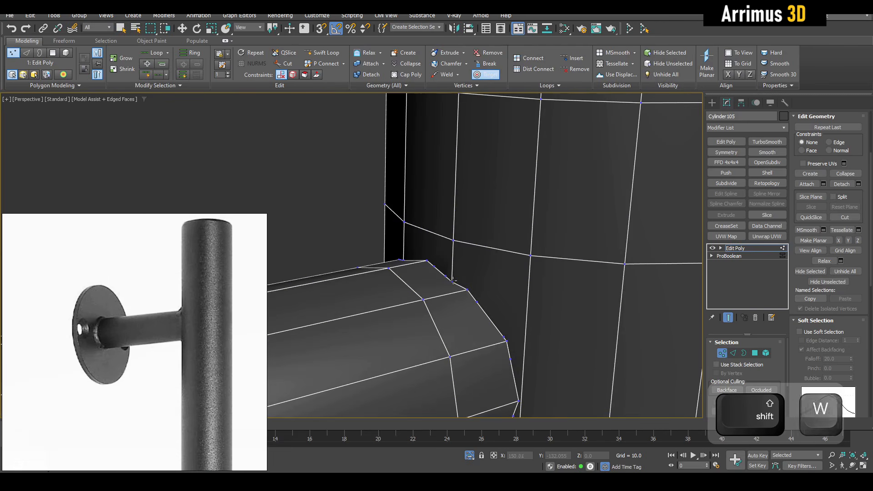
scroll(450, 276, up, 3)
right_click(483, 258)
scroll(483, 258, down, 5)
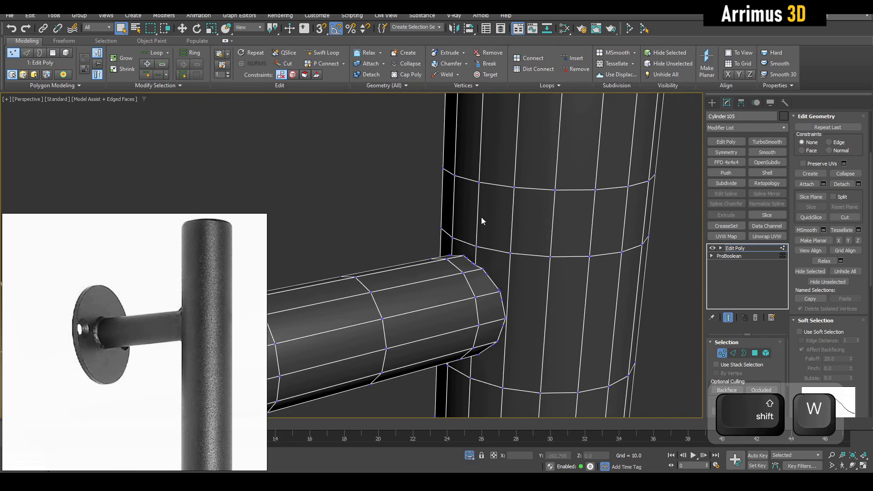
key(2)
click(480, 212)
middle_drag(479, 212, 471, 247)
scroll(471, 248, down, 2)
scroll(502, 274, up, 6)
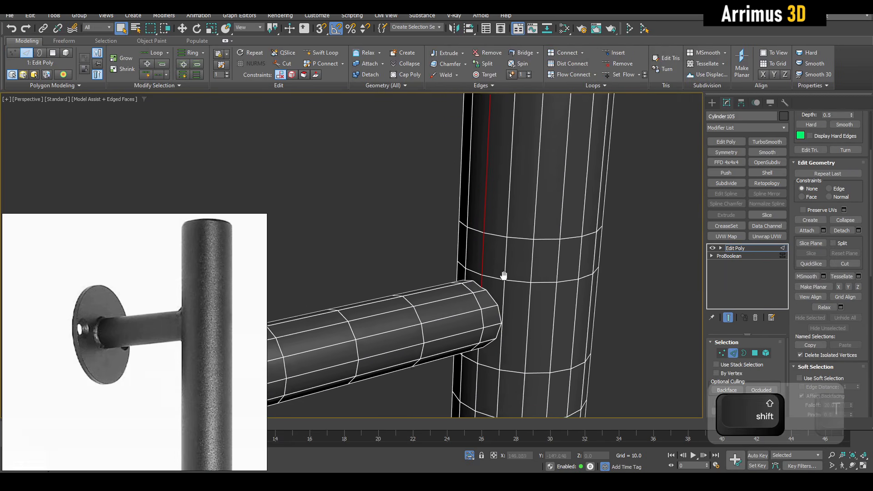
Target weld the vertex where the bar's vertical edge meets the top of the arm to the adjacent junction vertex
key(1)
middle_drag(424, 191, 488, 224)
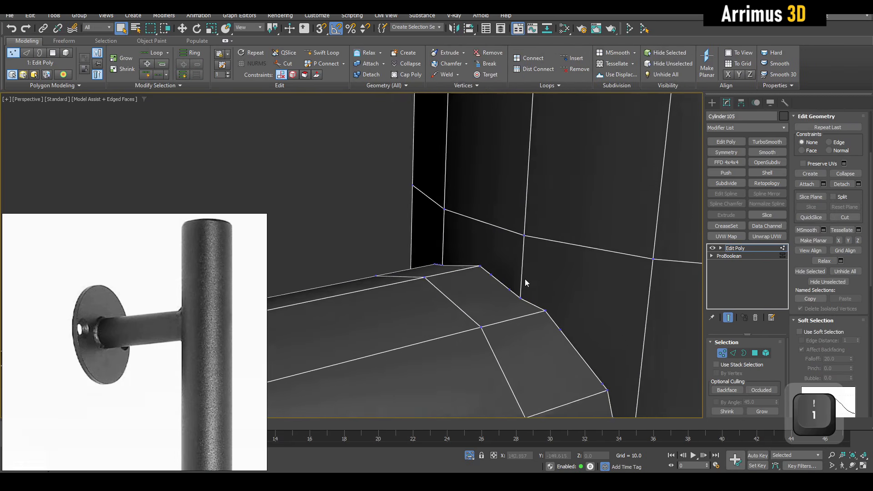
alt+middle_drag(526, 280, 479, 271)
key(shift+w)
key(shift+w)
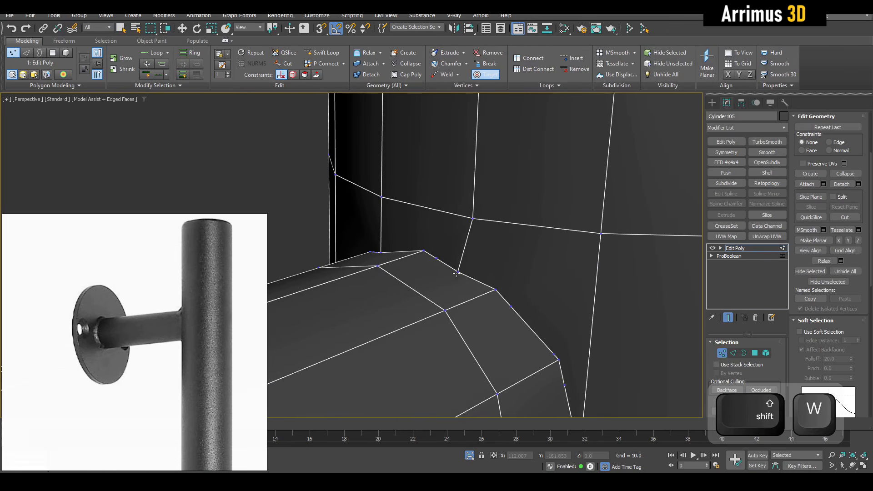
right_click(424, 252)
Insert a horizontal edge loop around the main bar's plain section below the upper arm with SwiftLoop
scroll(479, 305, down, 5)
alt+middle_drag(479, 306, 440, 280)
scroll(492, 292, down, 4)
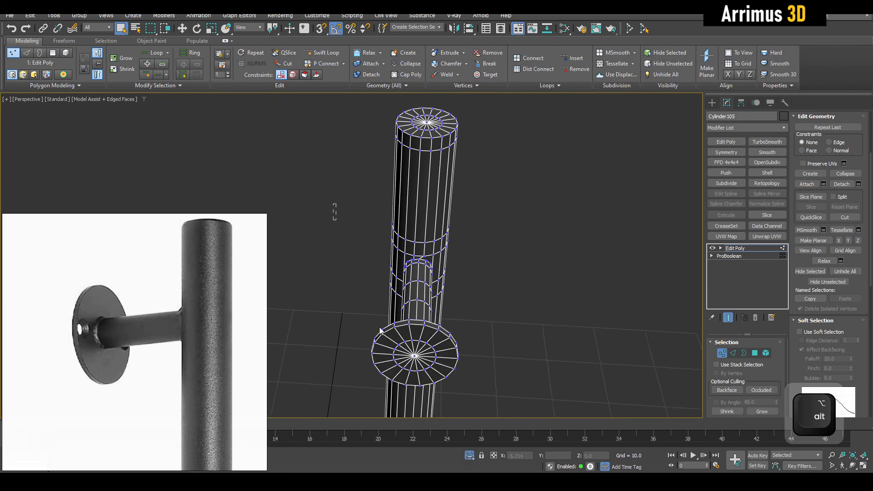
drag(396, 376, 407, 391)
key(x)
alt+middle_drag(422, 313, 482, 268)
scroll(482, 268, down, 5)
middle_drag(481, 269, 458, 220)
scroll(458, 220, up, 4)
key(alt+s)
click(418, 183)
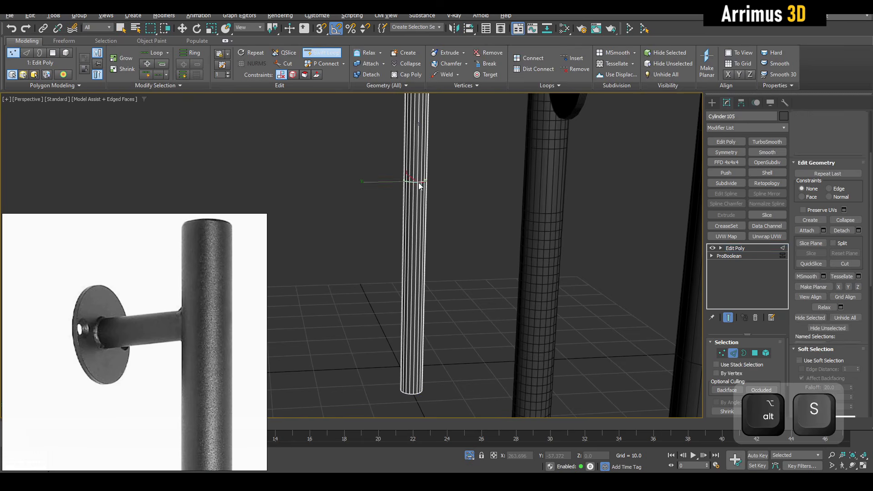
Select the main bar's lower end vertices below the new edge loop and delete that part of the bar
right_click(418, 185)
scroll(392, 277, down, 4)
key(1)
drag(379, 274, 485, 365)
key(x)
middle_drag(442, 202, 463, 289)
key(1)
scroll(455, 254, up, 4)
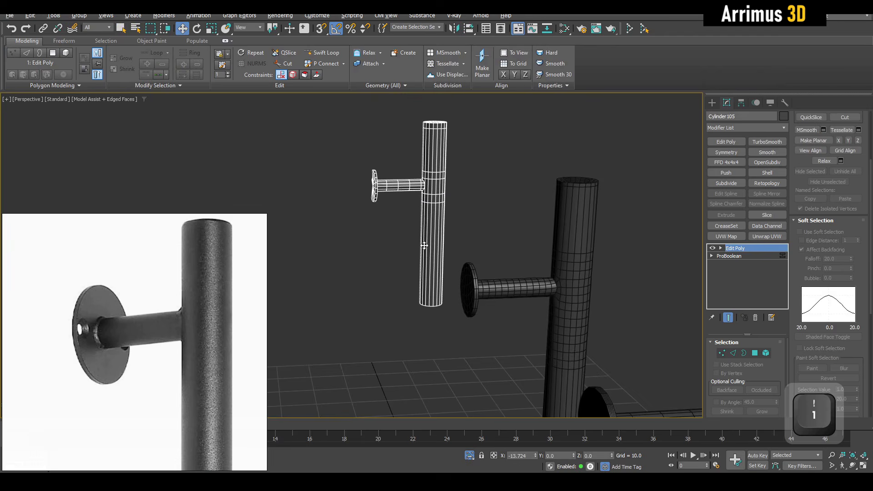
Add a second Edit Poly modifier to the handle and work on its vertices at the upper arm junction
middle_drag(405, 223, 460, 290)
key(grave)
key(1)
scroll(406, 228, up, 5)
key(z)
click(461, 289)
scroll(353, 235, up, 2)
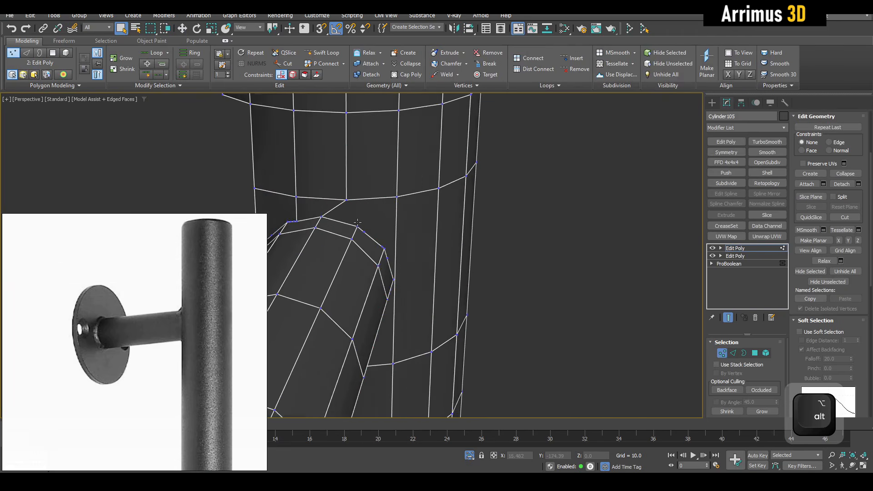
Target weld the stray vertex on the arm's upper rim to its neighbouring corner and connect that corner to the bar vertex above
alt+middle_drag(353, 234, 363, 237)
scroll(336, 222, up, 5)
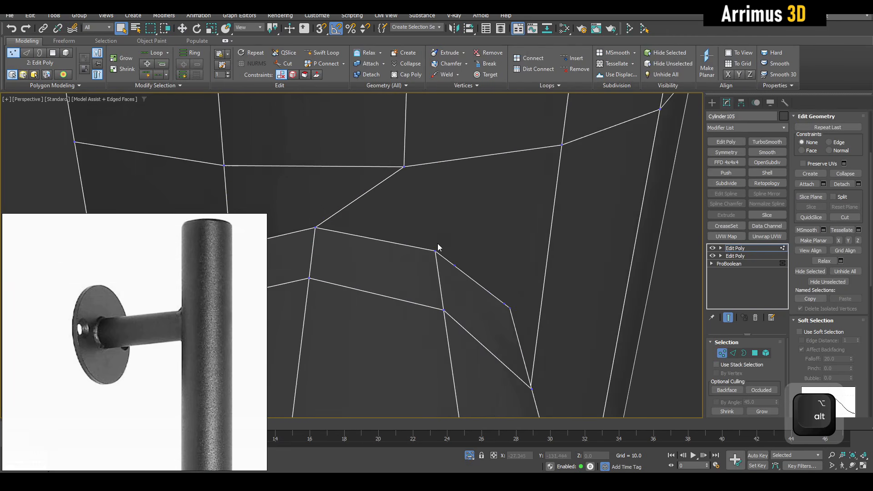
alt+middle_drag(437, 243, 415, 277)
key(ctrl+shift+w)
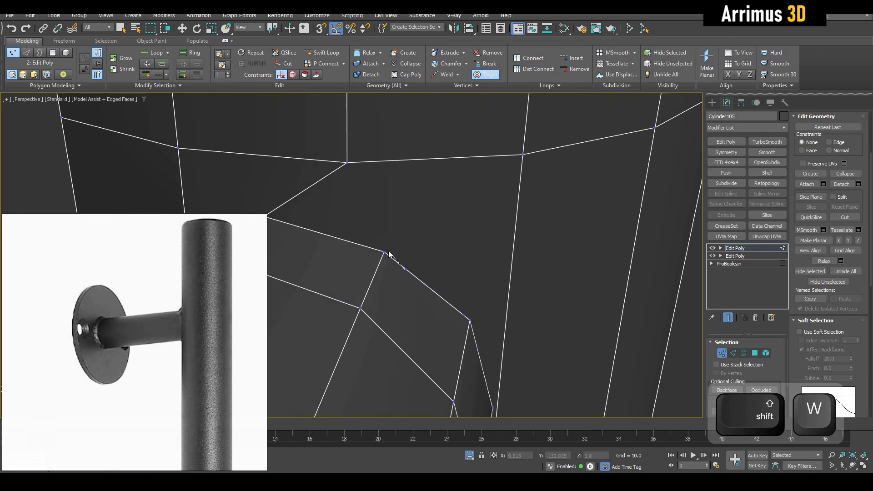
ctrl+click(523, 155)
alt+middle_drag(522, 159, 383, 230)
key(ctrl+shift+e)
scroll(475, 277, down, 3)
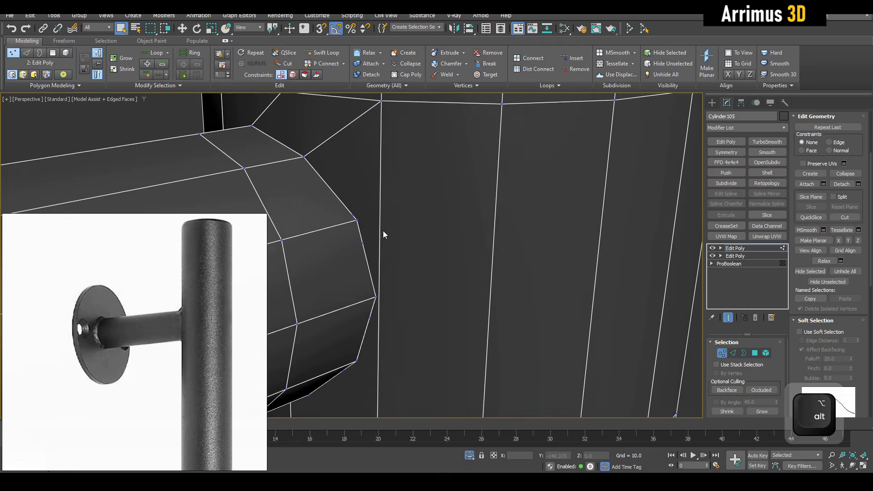
Target weld the stray vertex on the side of the arm's junction rim to the arm corner just above it
scroll(382, 229, up, 3)
key(ctrl+shift+w)
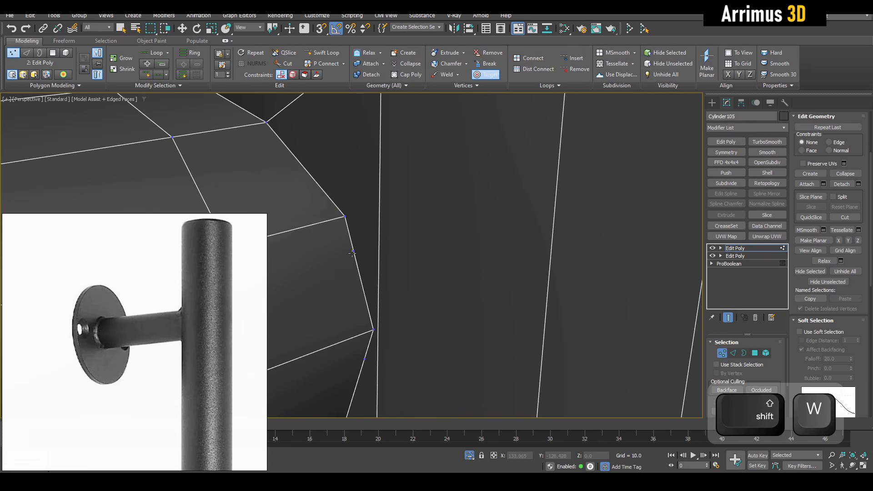
click(344, 218)
Insert two horizontal edge loops on the bar with SwiftLoop, level with the two side corners of the arm's junction rim
key(alt+s)
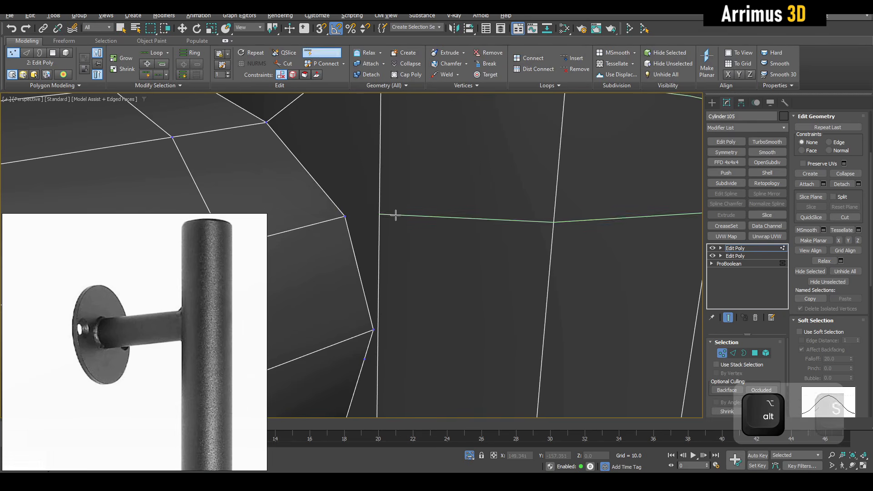
click(395, 216)
key(alt+s)
middle_drag(405, 287, 419, 216)
key(alt+s)
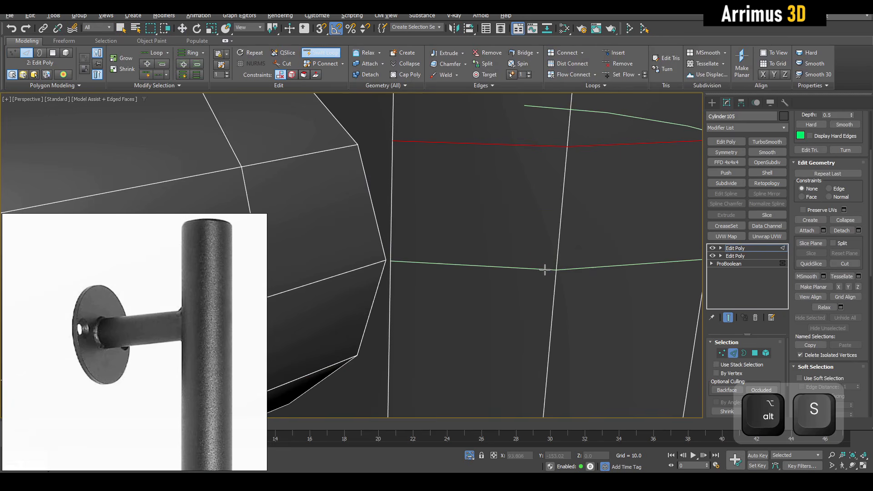
click(545, 270)
key(alt+s)
Connect the end vertices of the two bar edge loops to the arm's adjacent side corner vertices
scroll(426, 274, up, 3)
key(1)
key(q)
click(373, 256)
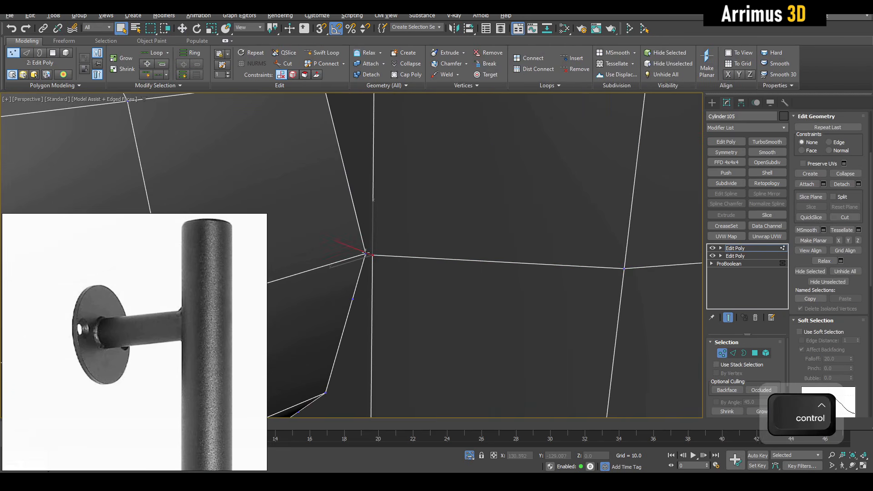
ctrl+click(365, 253)
key(alt+shift+w)
middle_drag(395, 191, 397, 222)
click(396, 221)
click(388, 135)
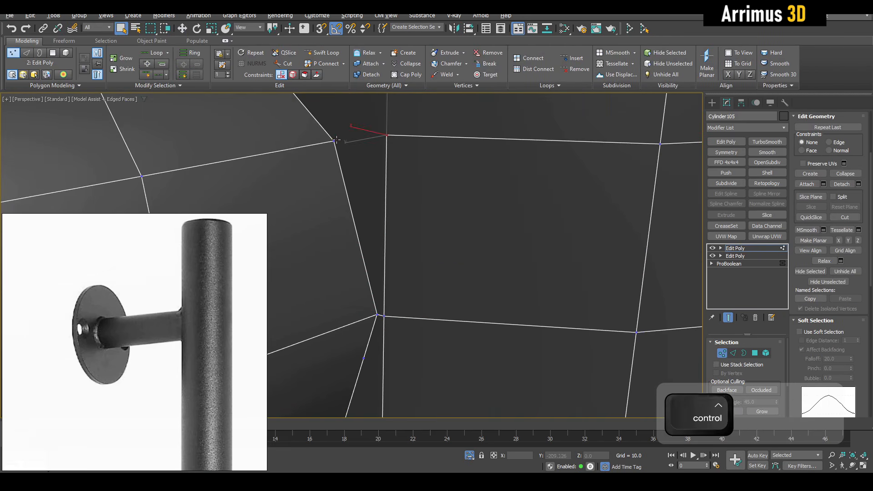
ctrl+click(335, 141)
key(alt+shift+w)
Slide the two loops' vertices nearest the arm away from the junction along their edges using the Edge constraint
middle_drag(385, 281, 390, 234)
scroll(386, 259, down, 2)
click(375, 262)
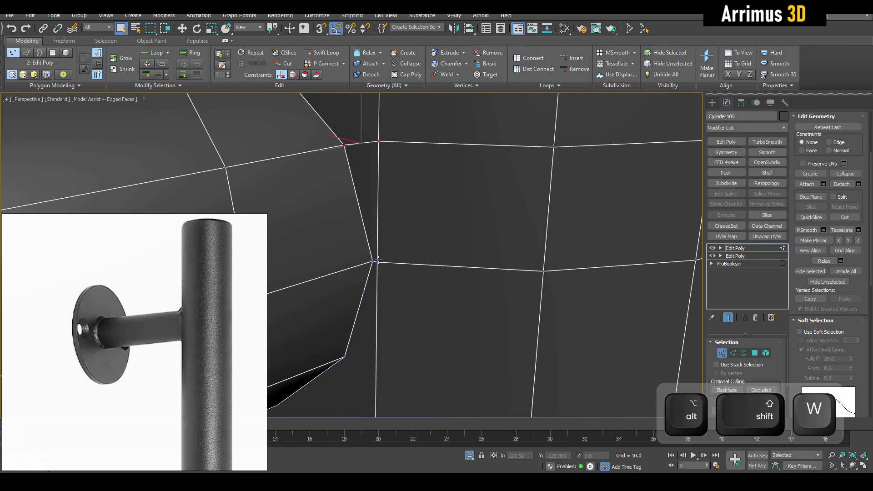
key(w)
key(shift+x)
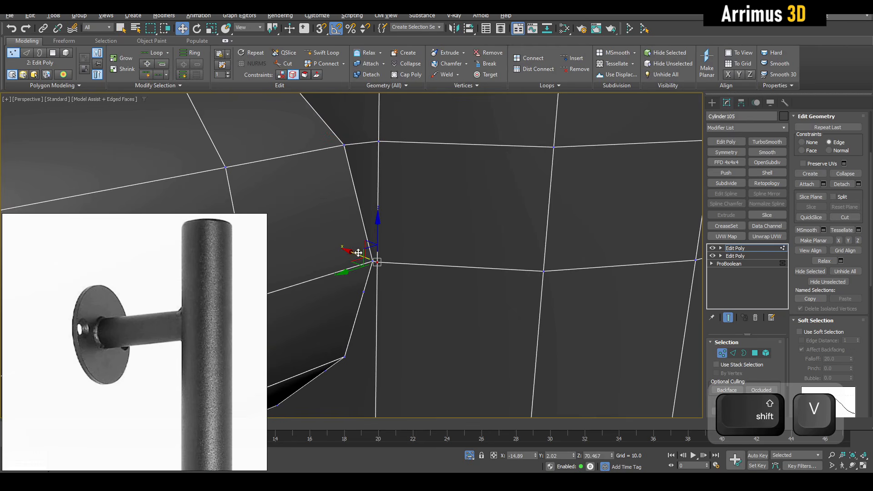
drag(377, 255, 375, 255)
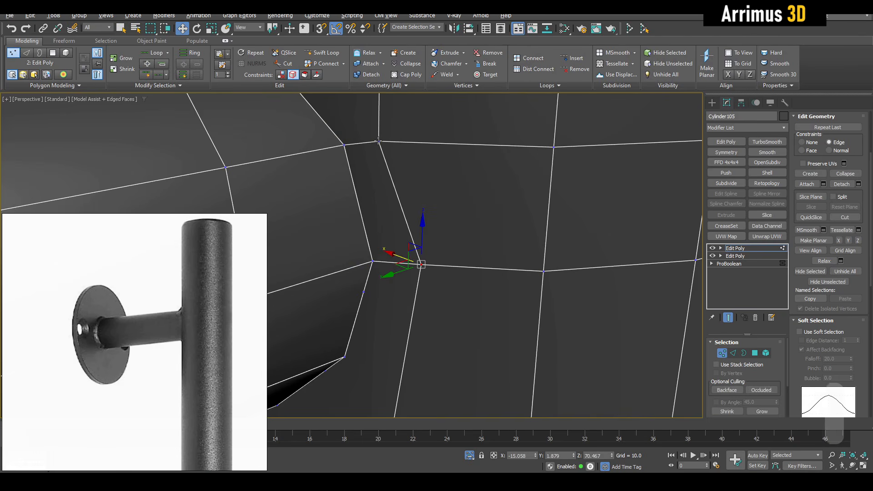
drag(378, 141, 404, 142)
Target weld the stray vertex on the arm rim's lower side to the side corner just above it
middle_drag(424, 320, 435, 228)
key(shift+w)
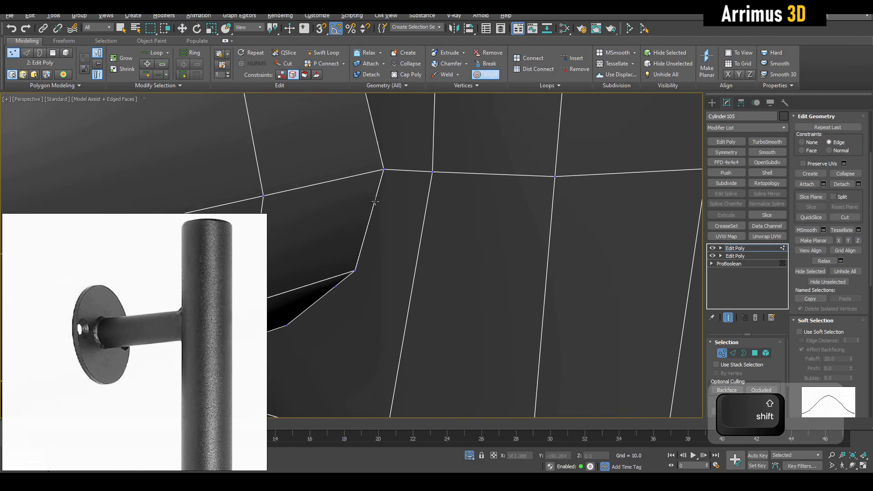
click(384, 170)
right_click(421, 268)
scroll(421, 268, down, 4)
alt+middle_drag(419, 269, 417, 260)
scroll(348, 240, up, 4)
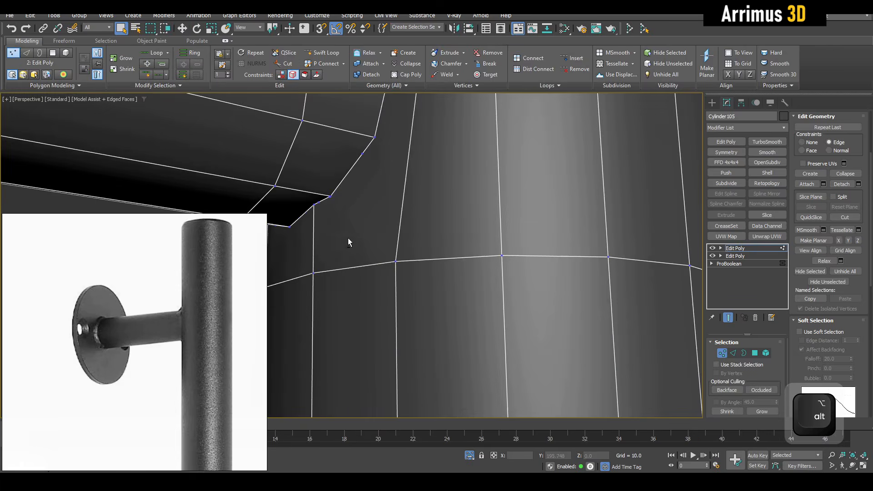
Target weld the end vertex of the bar's vertical edge beneath the arm to the arm's bottom corner vertex
alt+middle_drag(349, 240, 298, 215)
key(shift+w)
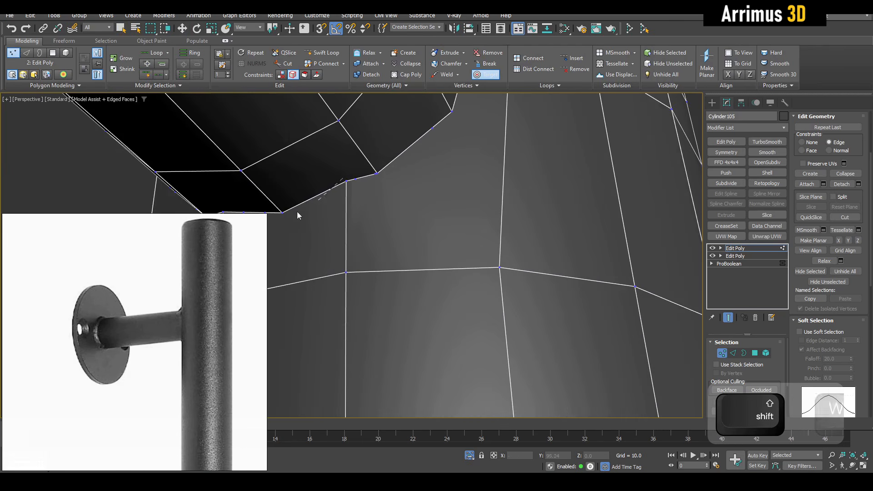
click(284, 212)
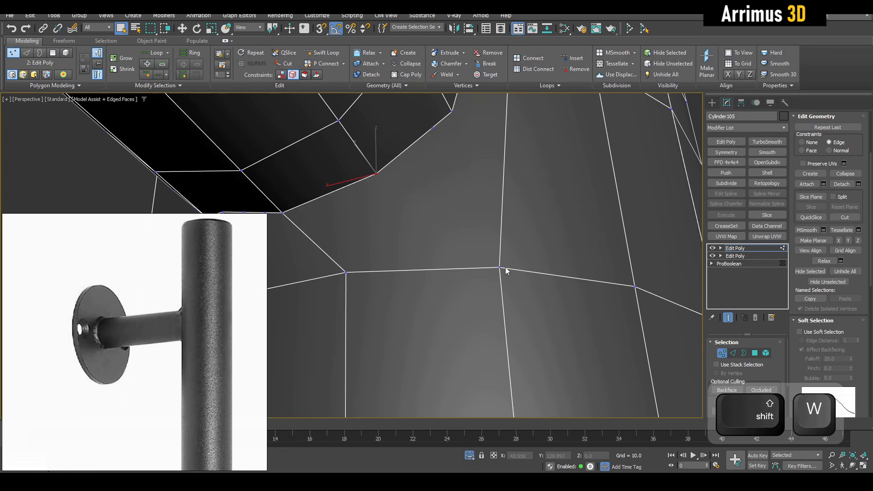
Connect the arm's remaining lower corner vertices to the bar, adding a horizontal edge loop level with the upper of them
alt+middle_drag(511, 217, 423, 202)
key(alt+shift+w)
click(384, 173)
click(420, 203)
key(q)
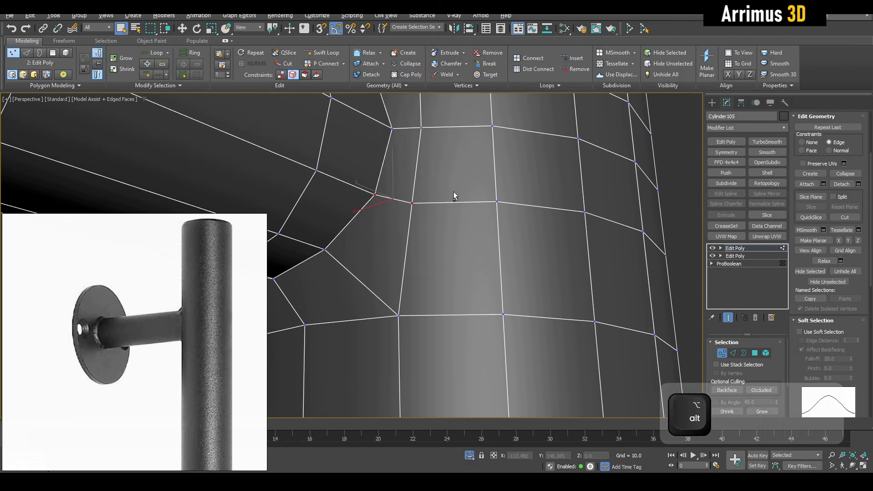
Select every vertex of the model, weld the coincident ones, and clear the selection
scroll(432, 213, down, 6)
middle_drag(420, 248, 427, 223)
key(ctrl+w)
scroll(427, 222, down, 5)
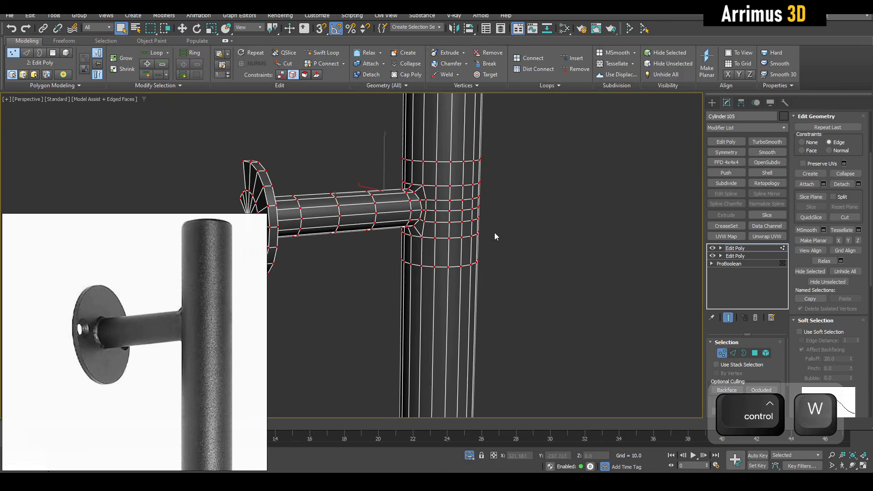
click(494, 233)
alt+middle_drag(494, 233, 389, 214)
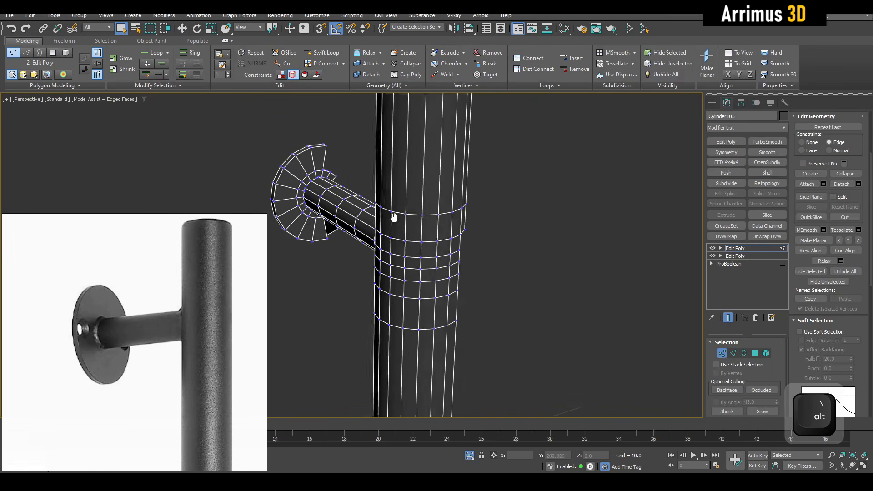
Target weld stray flange vertices around the arm's end to the adjacent arm corner vertices
scroll(347, 184, up, 5)
alt+middle_drag(457, 224, 520, 201)
key(ctrl+shift+w)
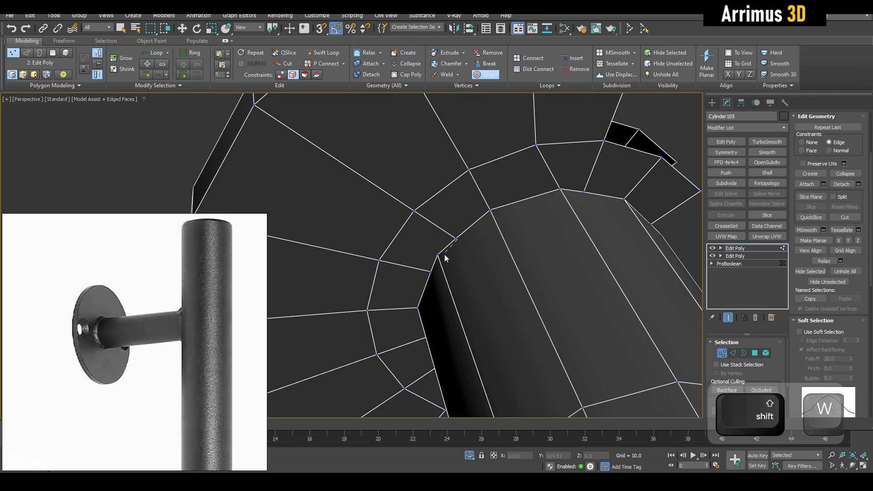
key(ctrl+shift+w)
alt+middle_drag(437, 253, 530, 230)
key(ctrl+shift+w)
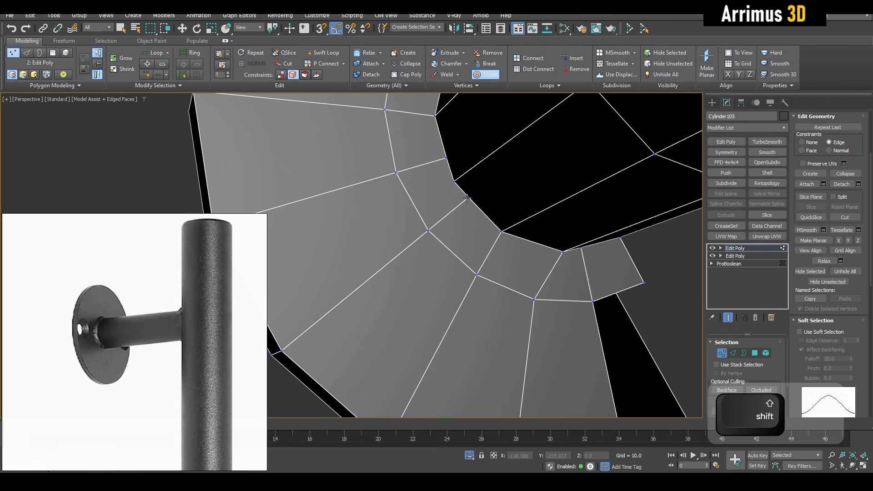
middle_drag(456, 178, 476, 253)
key(shift+w)
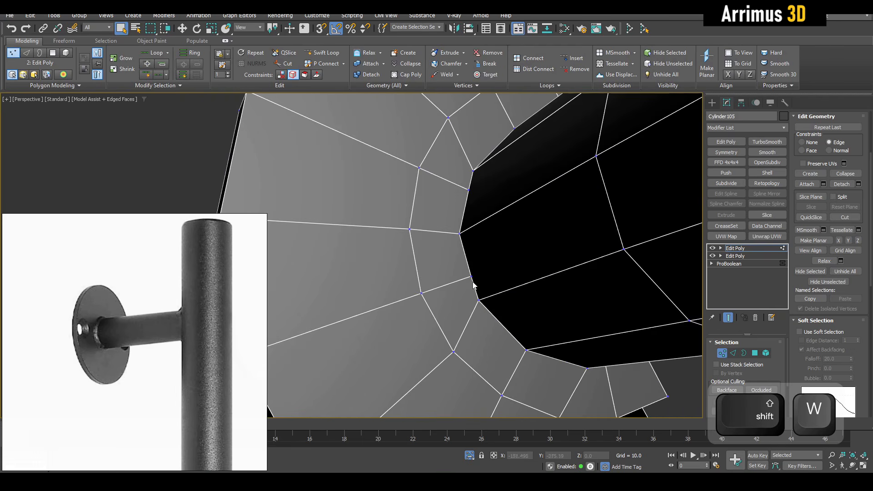
Select and inspect the small flange polygon with an extra vertex beside the arm's lower side
middle_drag(473, 282, 473, 255)
mouse_move(473, 255)
alt+middle_down()
mouse_move(458, 230)
mouse_move(518, 282)
mouse_move(466, 263)
alt+middle_up()
key(4)
click(400, 228)
key(z)
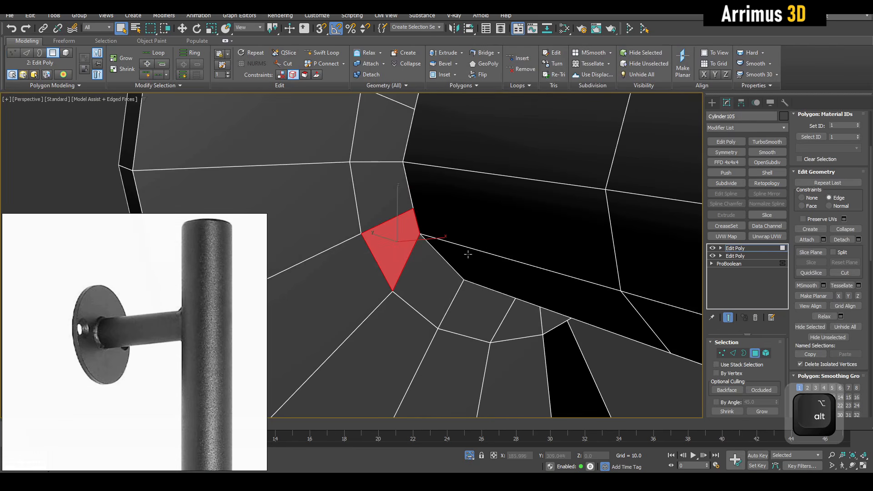
Insert an edge loop around the flange face with SwiftLoop, about midway between the inner ring and the outer rim
alt+middle_drag(431, 227, 528, 210)
key(1)
scroll(452, 234, up, 3)
key(alt+s)
right_click(527, 204)
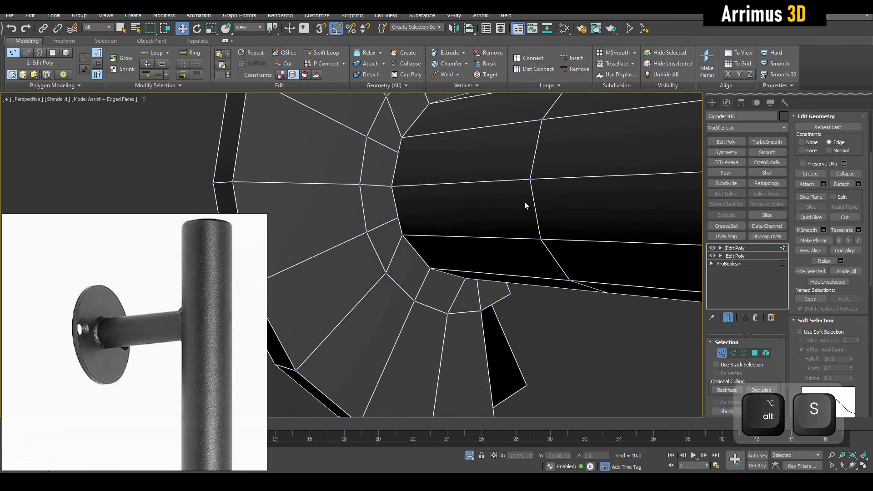
key(q)
scroll(467, 196, up, 4)
alt+middle_drag(444, 212, 390, 219)
key(alt+s)
click(387, 222)
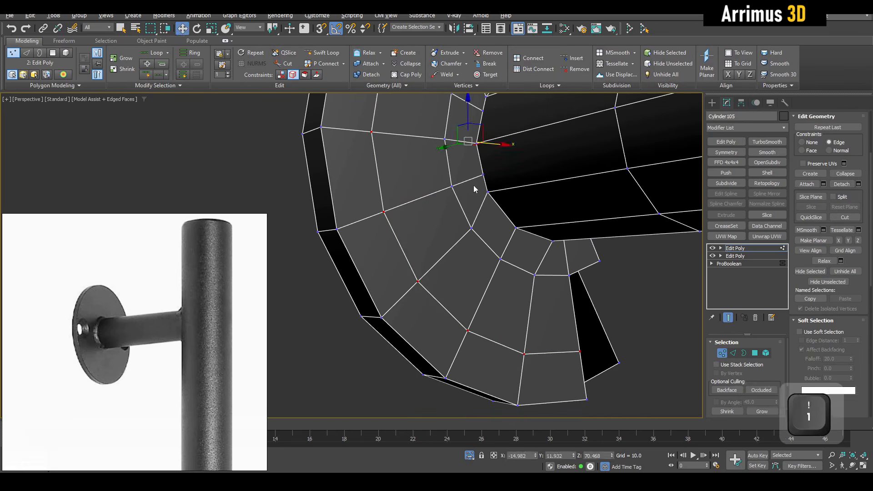
Target weld the stray flange vertex to the arm, merge its inner-ring vertex into the neighbour below, and select the triangular face between
key(shift+ctrl+w)
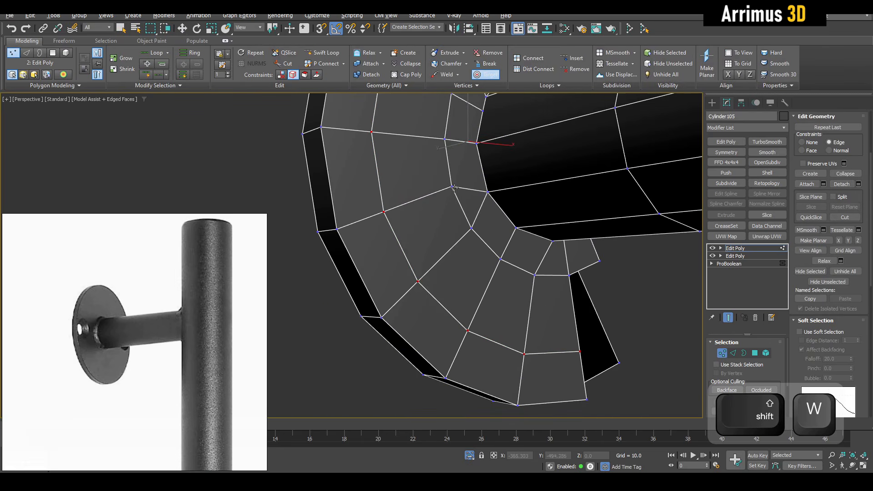
key(4)
click(422, 245)
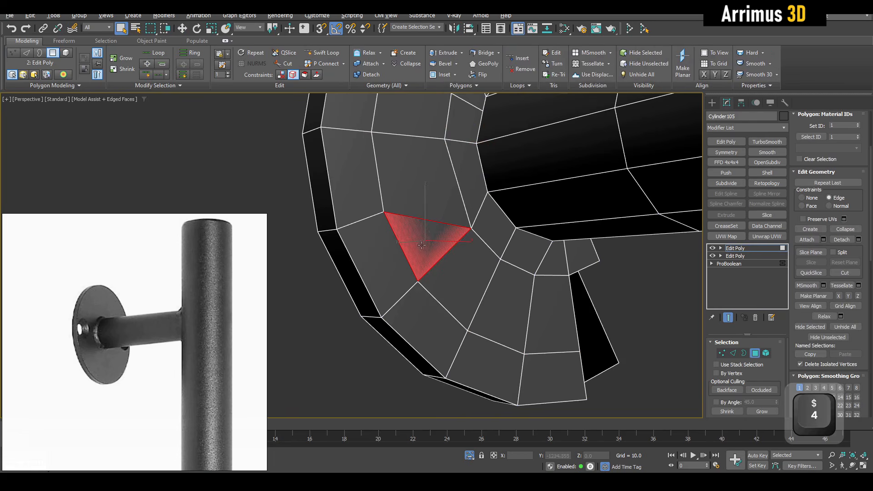
Examine the triangular flange polygon beside the arm from several angles and leave polygon editing
scroll(440, 245, down, 5)
alt+middle_drag(509, 254, 561, 278)
click(561, 277)
scroll(430, 227, up, 4)
click(448, 260)
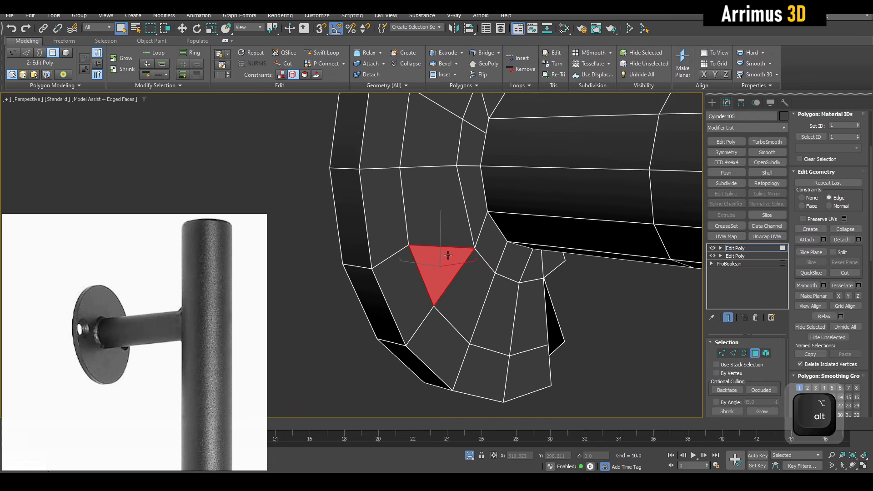
scroll(447, 255, down, 4)
click(550, 305)
mouse_move(526, 253)
alt+middle_down()
mouse_move(466, 263)
mouse_move(482, 274)
mouse_move(530, 249)
alt+middle_up()
key(4)
Add a Symmetry modifier to the half handle, mirrored across X only with Flip enabled
scroll(475, 255, down, 6)
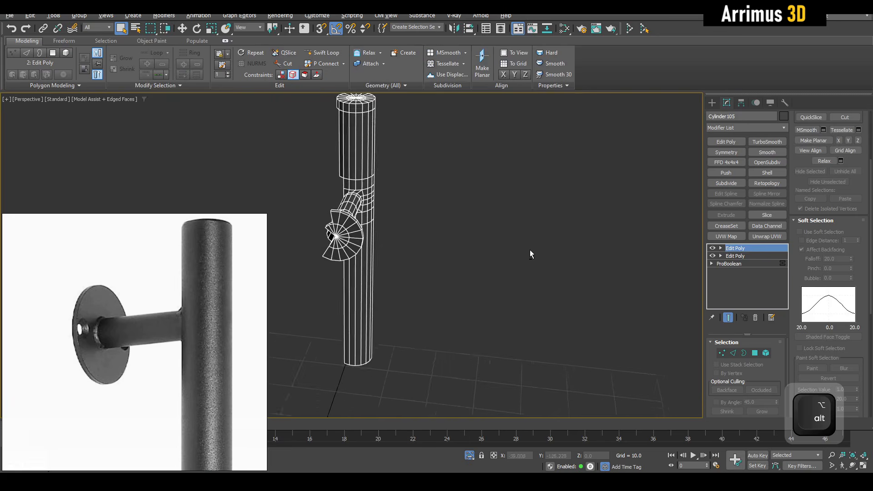
middle_drag(368, 200, 457, 240)
scroll(457, 240, up, 3)
click(716, 152)
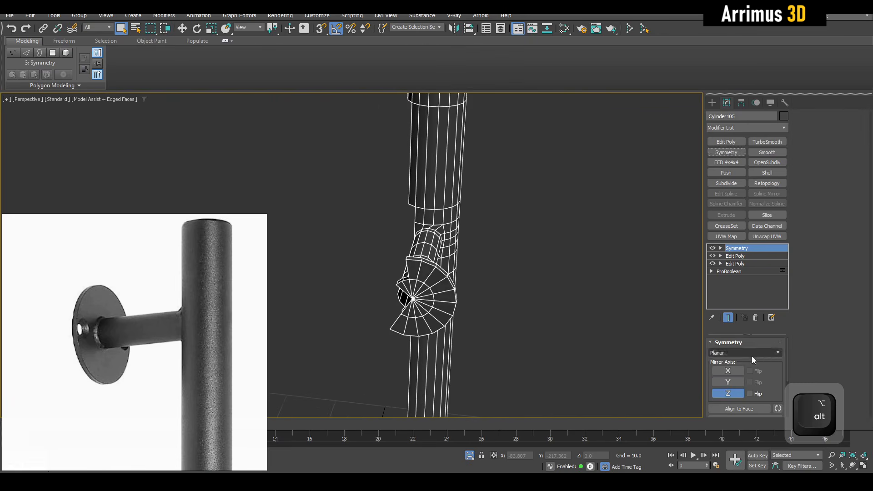
click(728, 370)
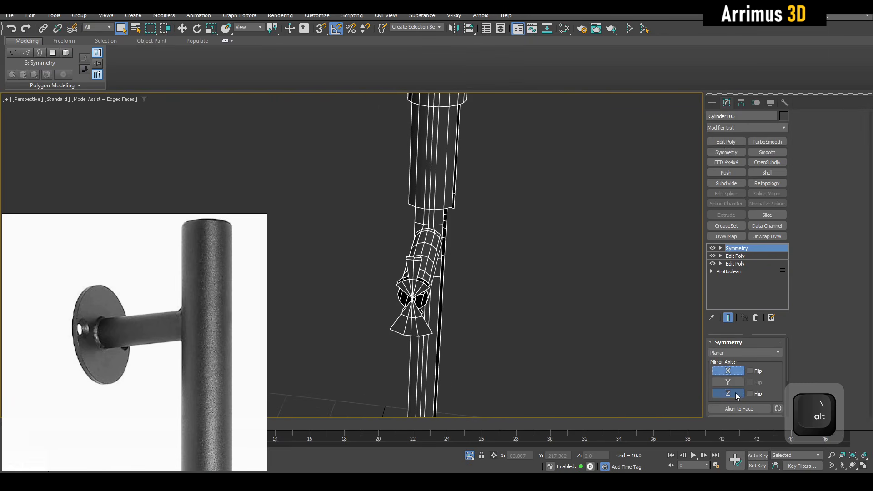
click(752, 371)
alt+middle_drag(566, 316, 532, 251)
scroll(509, 325, down, 4)
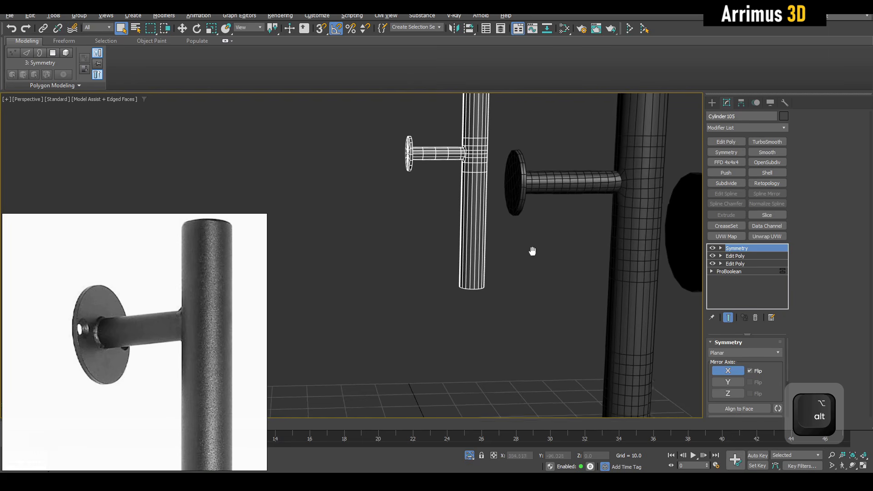
Enable the Z mirror axis in the Symmetry modifier and raise its Mirror gizmo to about Z 42.2, just below the half handle's tube
scroll(523, 254, down, 5)
key(w)
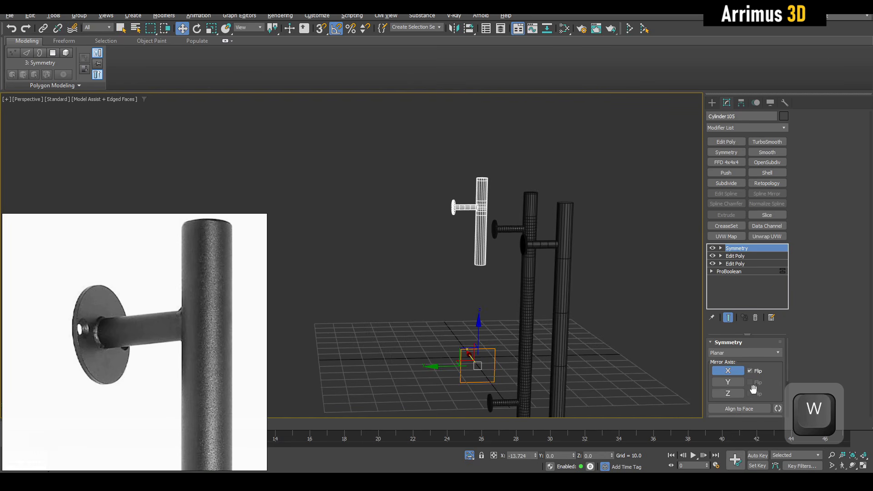
scroll(518, 218, down, 6)
scroll(521, 230, up, 4)
middle_drag(523, 230, 603, 255)
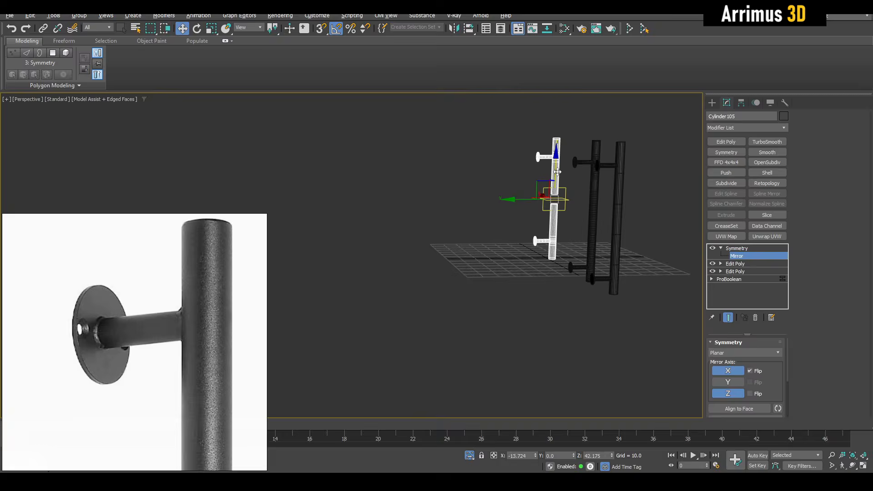
key(z)
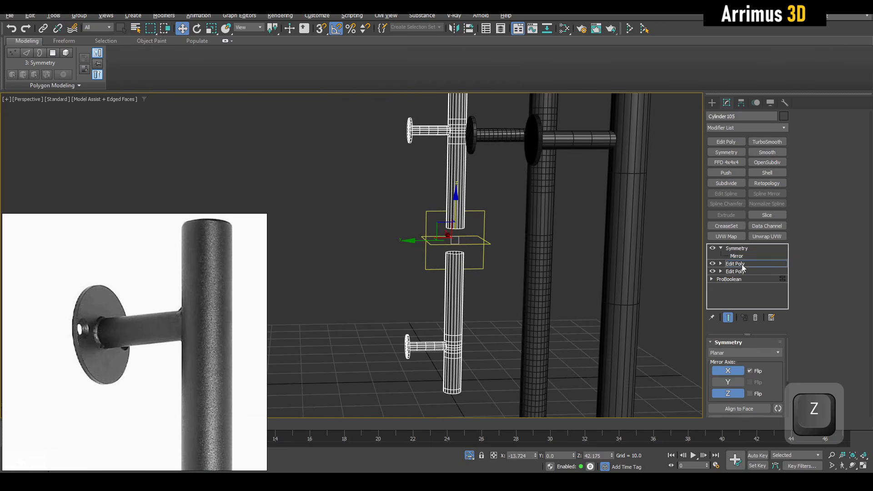
In the upper Edit Poly modifier, select the vertices around the lower open end of the tube with the mirrored result shown
click(734, 263)
drag(410, 201, 538, 245)
key(1)
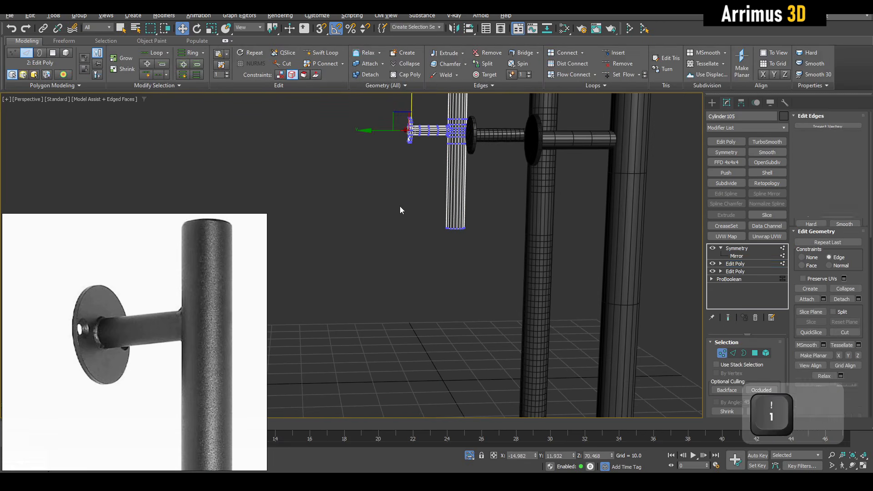
drag(400, 206, 484, 244)
key(space)
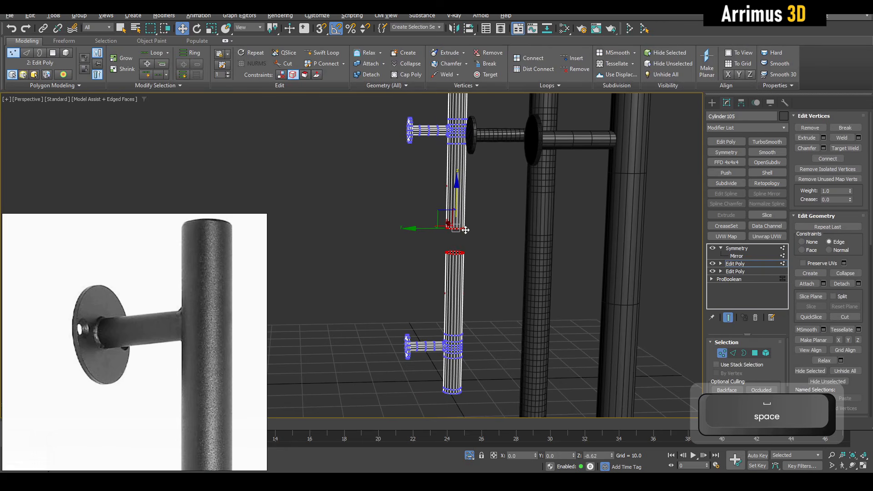
alt+middle_drag(460, 206, 469, 197)
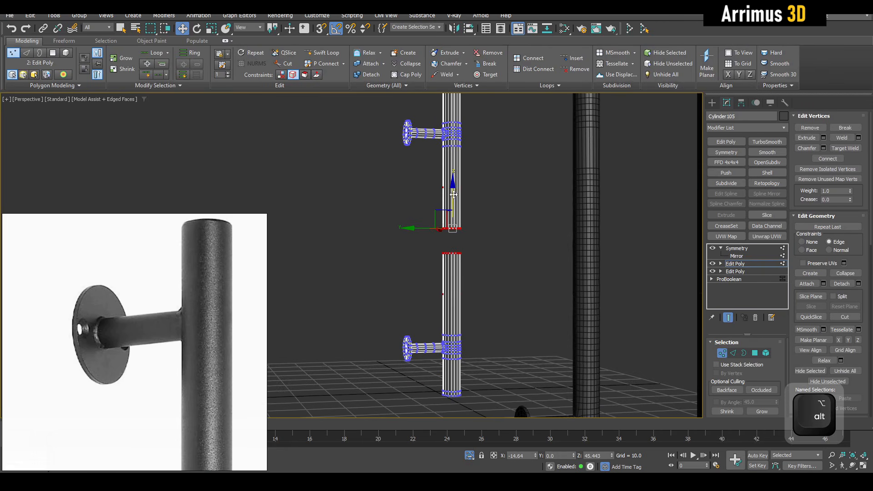
Try to lower the tube's end vertices past the mirror plane with the constraint set to None, and undo the attempt
click(807, 243)
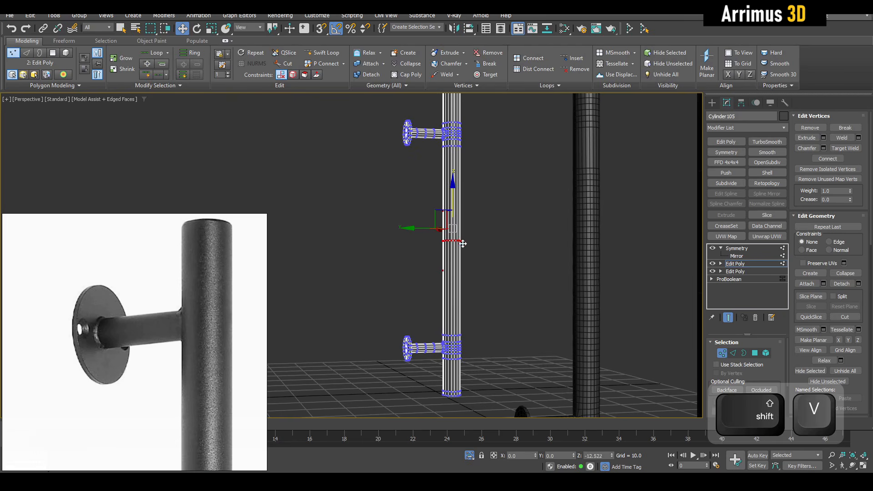
drag(463, 244, 464, 249)
scroll(468, 217, up, 4)
key(q)
key(space)
middle_drag(454, 219, 499, 230)
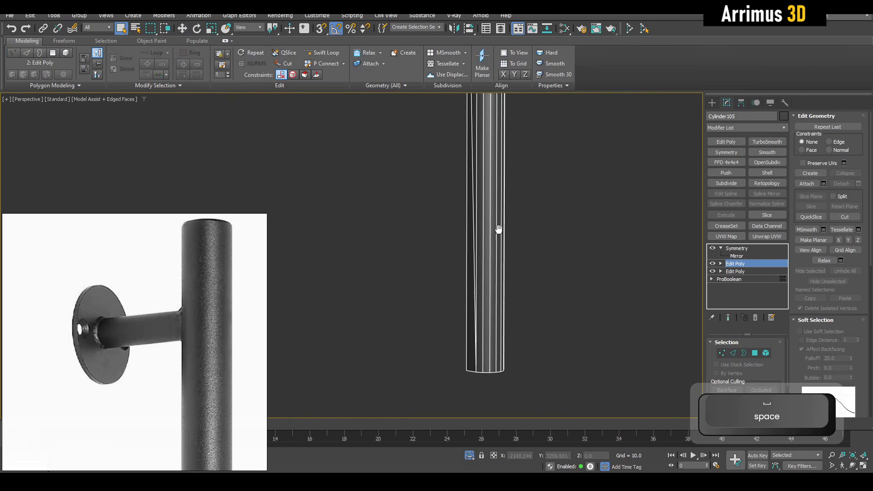
key(ctrl+z)
key(ctrl+z)
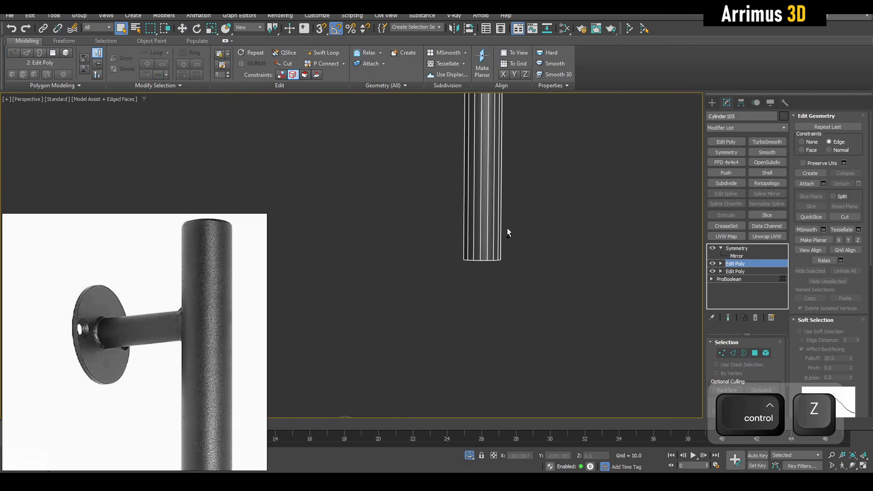
Set the constraint to None and lower the tube's end vertices to about Z 37.8 so both halves join, leaving vertex editing
key(1)
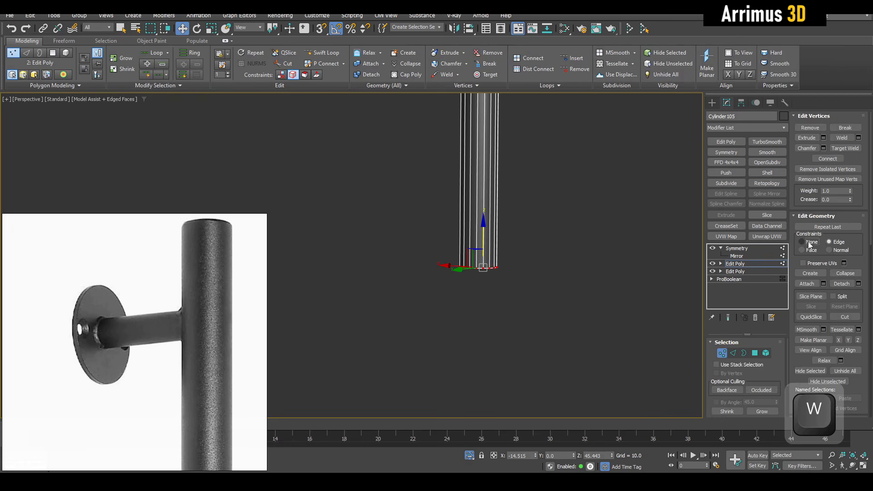
key(space)
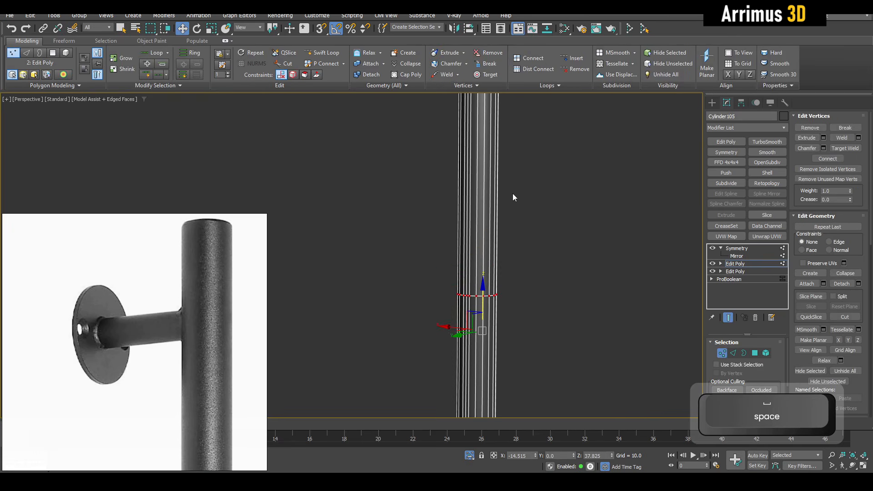
key(1)
key(q)
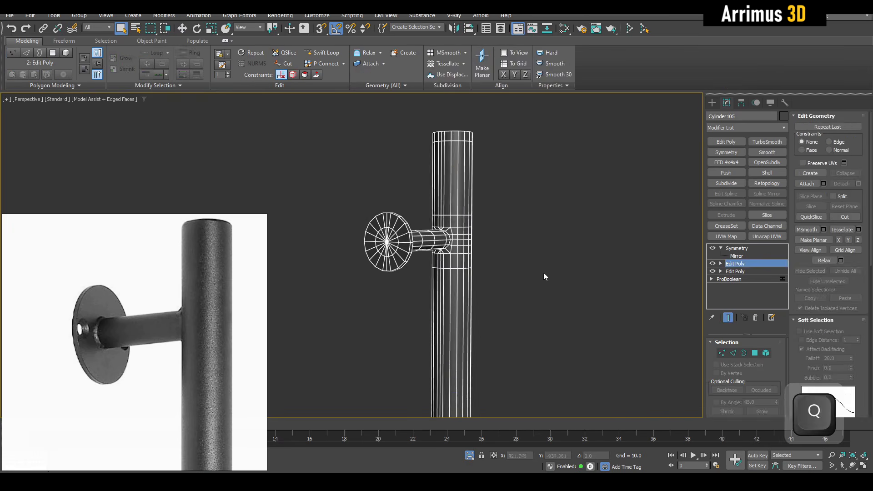
Return to the Symmetry modifier and examine the joined handle and its arm junctions from several angles
click(543, 273)
alt+middle_drag(509, 272, 622, 231)
click(471, 278)
scroll(469, 267, up, 4)
scroll(431, 244, down, 6)
scroll(620, 295, down, 3)
middle_drag(509, 348, 450, 275)
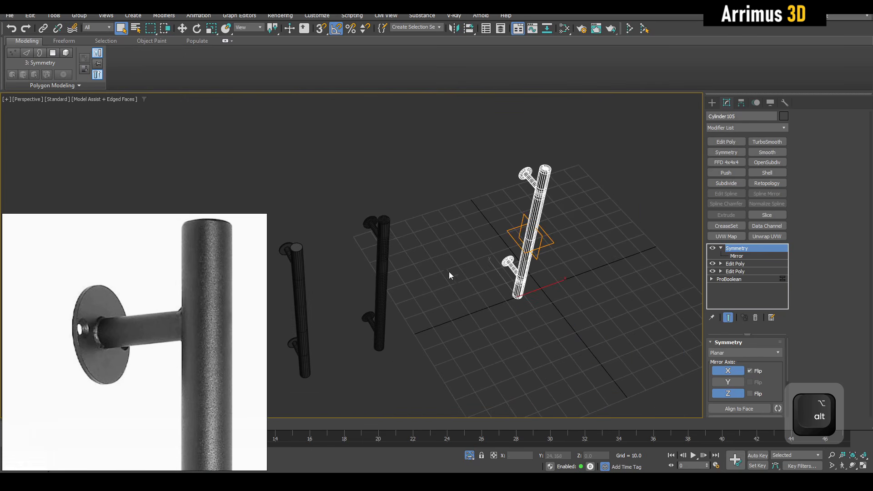
Move the mirrored handle along X so it stands beside the other two finished handles, and deselect it
click(380, 255)
click(534, 233)
key(w)
drag(545, 285, 457, 313)
key(q)
click(395, 290)
middle_drag(394, 288, 418, 210)
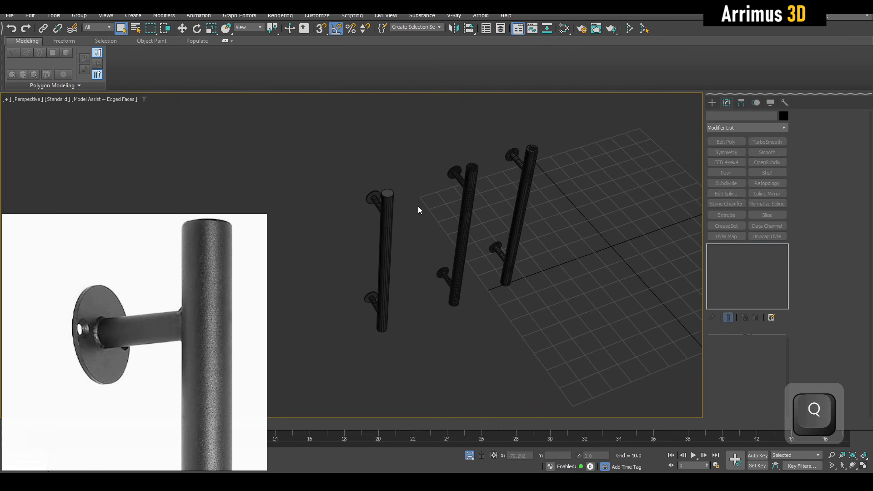
Clone the main tube cylinder of the farthest handle along X as a single copy near the grid origin
drag(373, 268, 335, 359)
key(w)
middle_drag(432, 252, 364, 345)
click(370, 315)
click(337, 314)
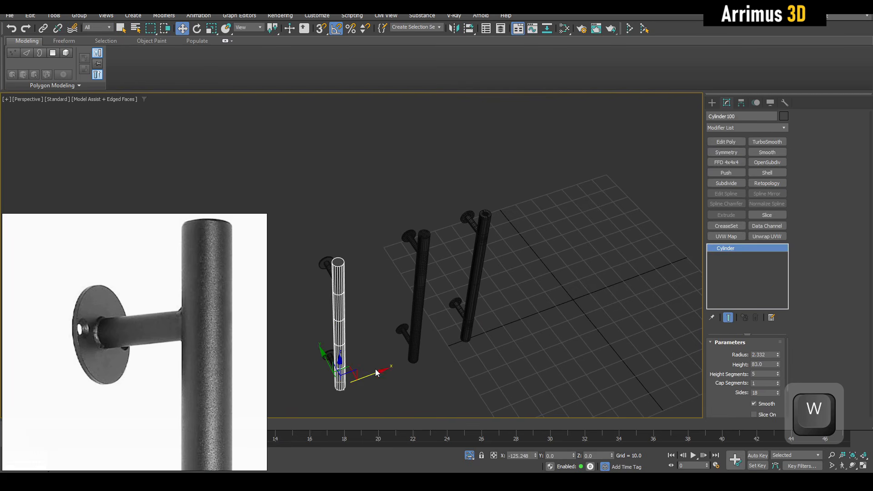
mouse_move(382, 370)
shift+mouse_down()
mouse_move(583, 308)
mouse_move(607, 287)
shift+mouse_up()
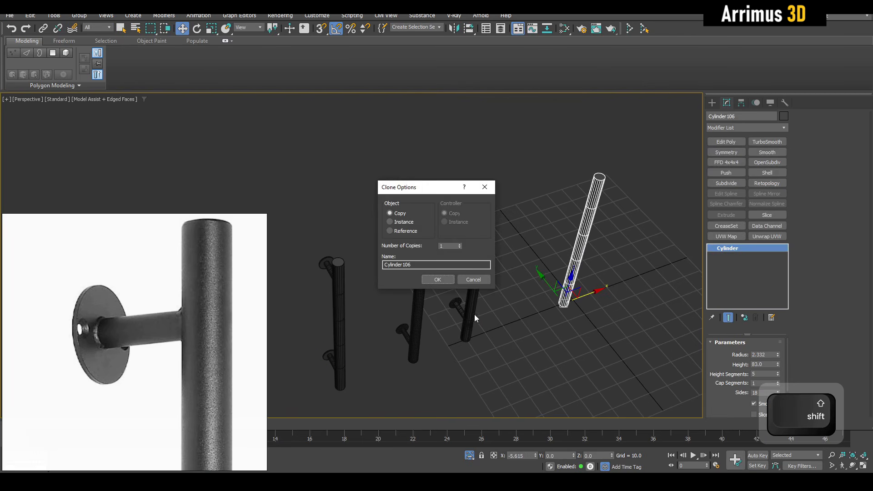
click(438, 279)
Set the copied cylinder to 32 sides, 6 height segments and 2 cap segments
key(q)
key(z)
mouse_move(502, 248)
alt+middle_down()
mouse_move(444, 269)
mouse_move(472, 272)
alt+middle_up()
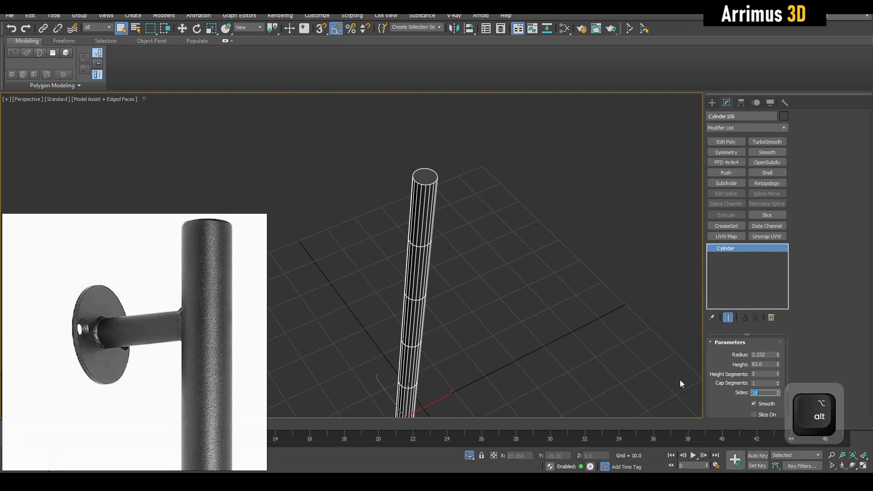
text(32)
key(Return)
middle_drag(680, 383, 727, 381)
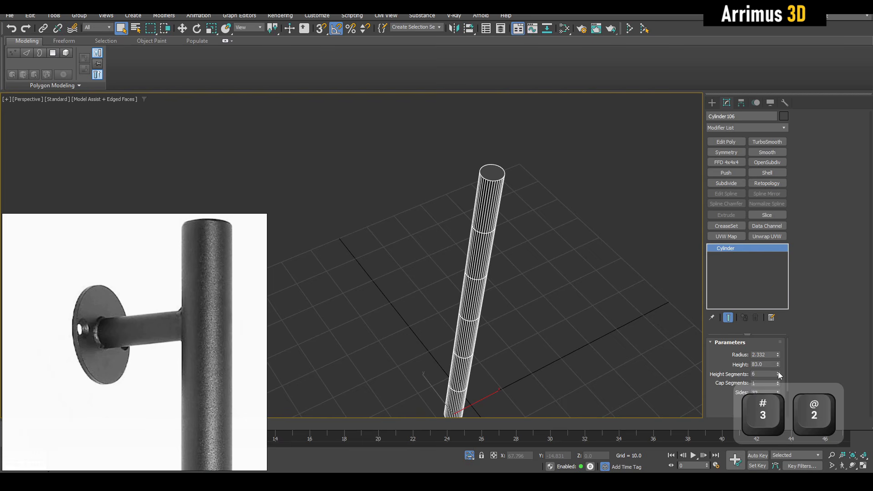
click(778, 381)
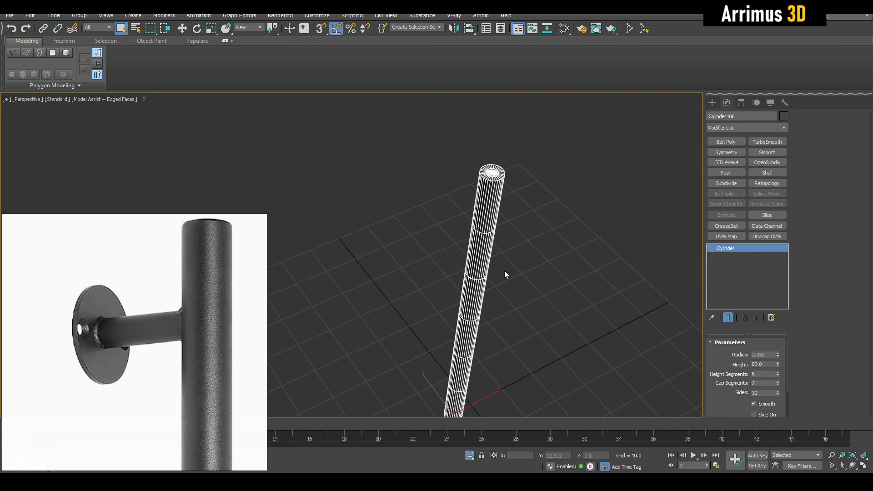
Add an Edit Poly modifier to the cylinder and insert a SwiftLoop edge loop just above the third ring from its upper end
alt+middle_drag(503, 271, 382, 243)
key(1)
middle_drag(383, 243, 459, 250)
scroll(459, 250, up, 3)
key(alt+s)
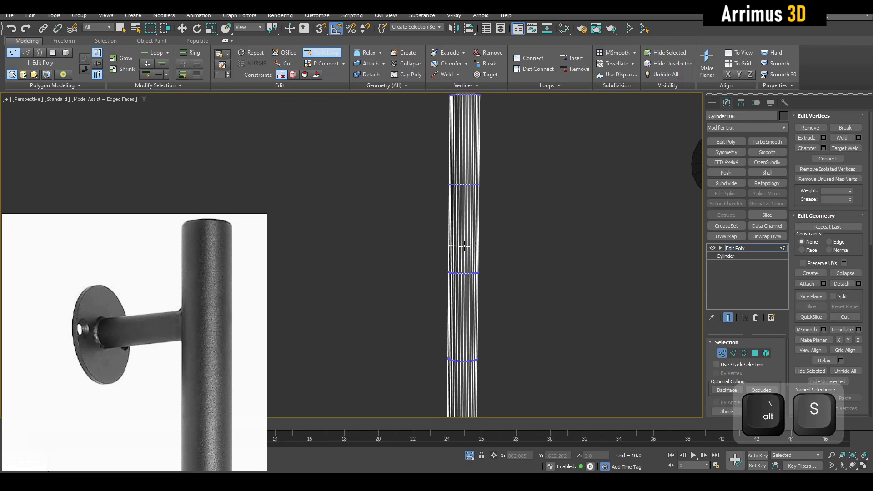
click(465, 246)
key(w)
scroll(461, 248, up, 6)
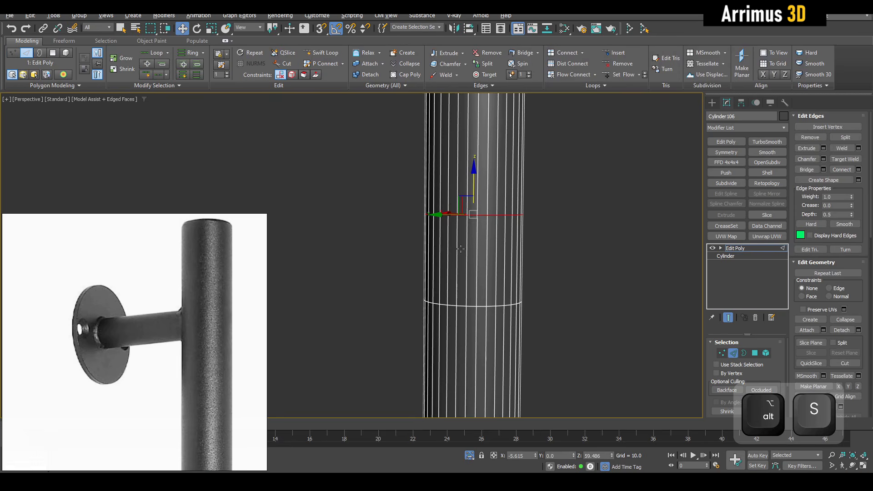
key(q)
scroll(466, 258, down, 6)
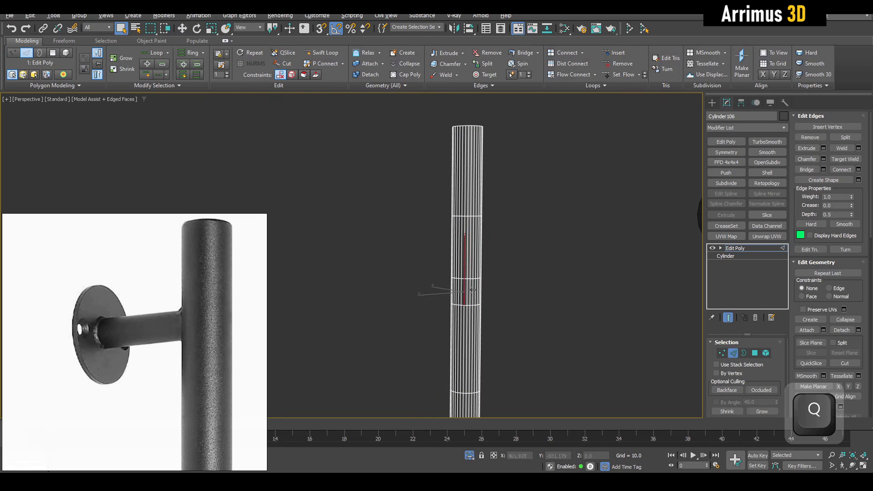
Select the vertices of the new loop and the ring just below it, and move both up the tube together
key(1)
drag(398, 260, 530, 326)
key(w)
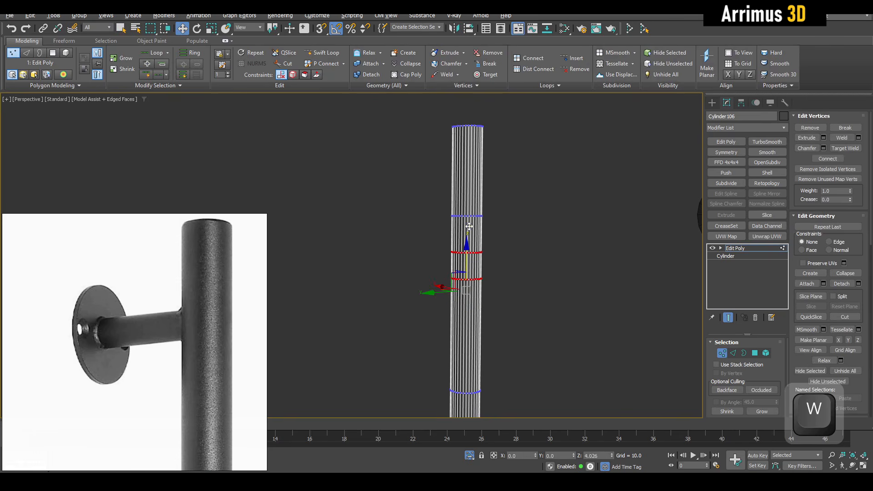
scroll(467, 238, up, 4)
Select polygons on one side of the band between the two loops and examine how they wrap around the tube
key(4)
key(q)
drag(420, 262, 460, 279)
scroll(472, 281, up, 7)
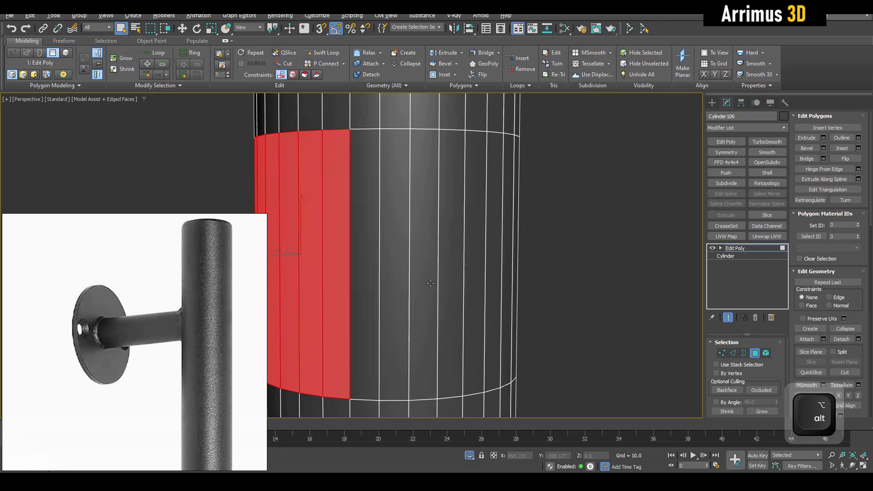
alt+middle_drag(477, 281, 403, 275)
scroll(403, 275, down, 2)
scroll(403, 275, down, 3)
click(476, 257)
mouse_move(477, 257)
alt+middle_down()
mouse_move(456, 263)
mouse_move(515, 274)
mouse_move(467, 266)
alt+middle_up()
scroll(418, 275, up, 3)
Connect the vertical edges of the band with 4 evenly spaced edge loops
key(2)
drag(364, 265, 600, 268)
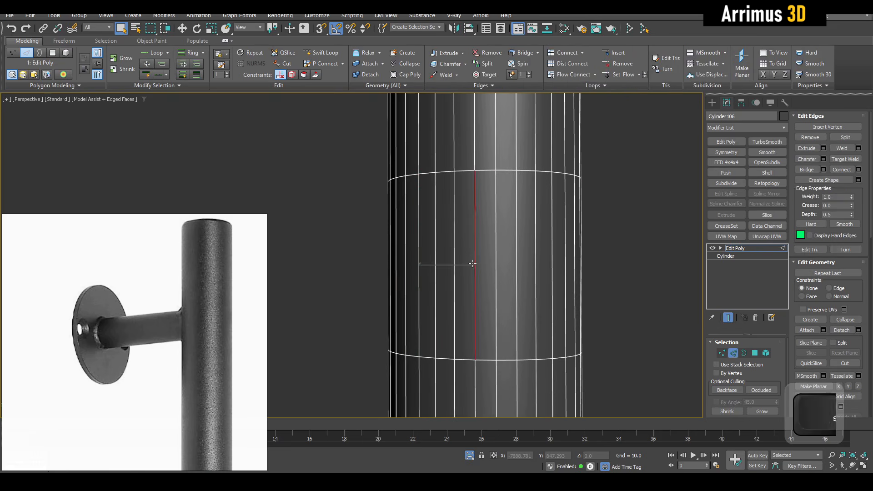
key(ctrl+shift+e)
text(4)
click(437, 260)
Select a patch of polygons across the band's middle three rows, excluding the top row, and leave polygon editing
key(4)
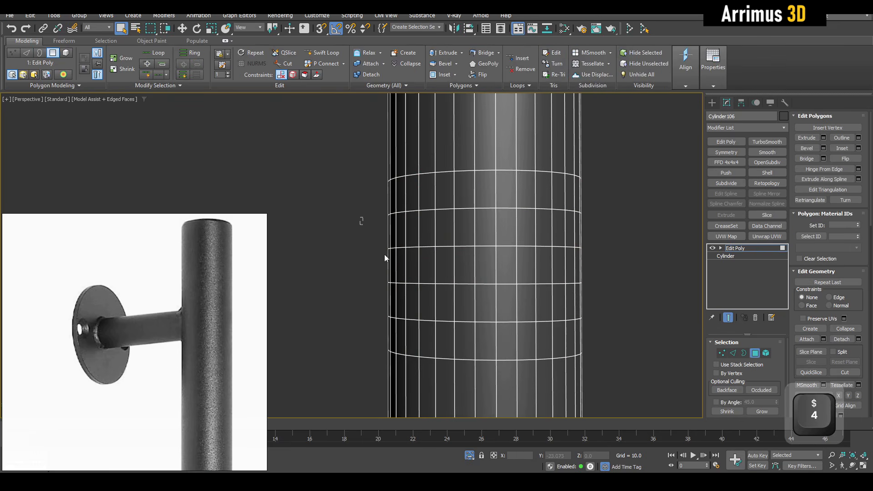
drag(413, 310, 411, 311)
alt+middle_drag(449, 293, 305, 176)
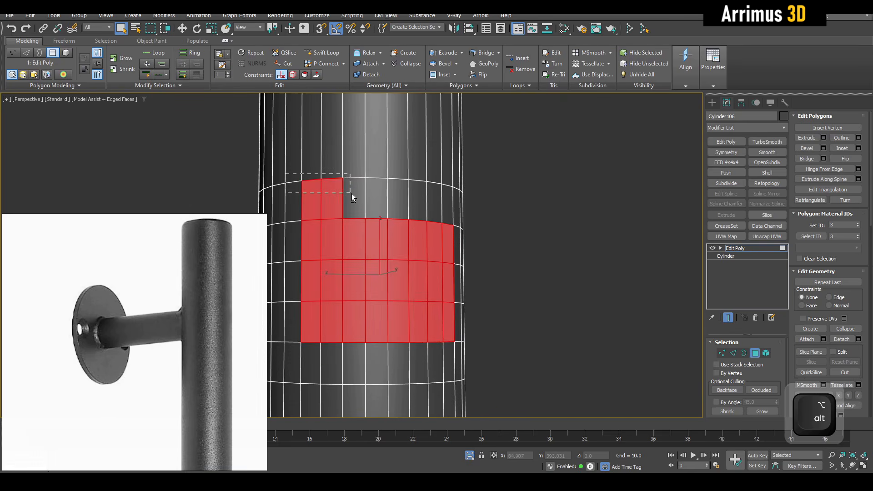
alt+drag(351, 192, 352, 194)
scroll(418, 237, down, 3)
key(4)
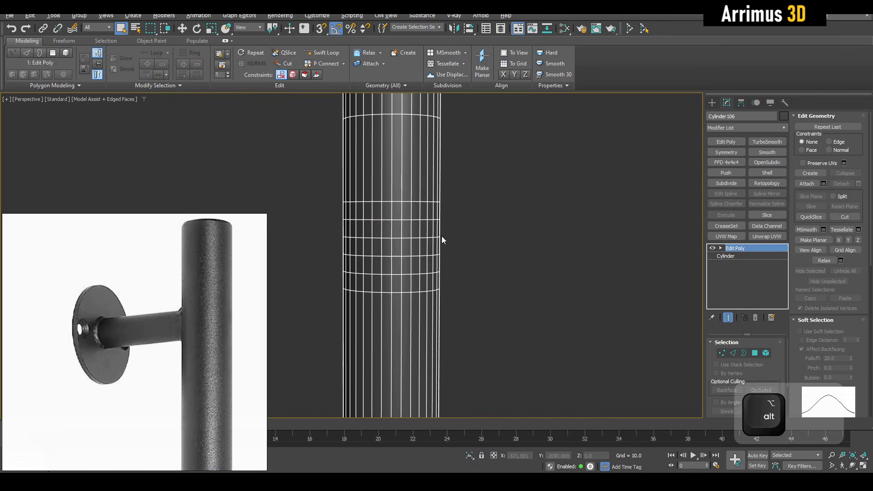
Check the tube and its segmented band in the maximized Right view
key(alt+w)
right_click(307, 293)
key(alt+w)
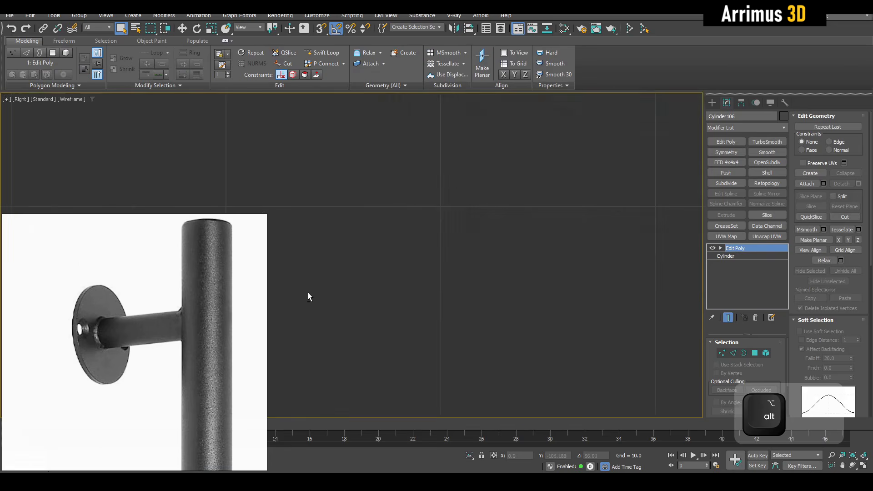
key(z)
key(4)
key(4)
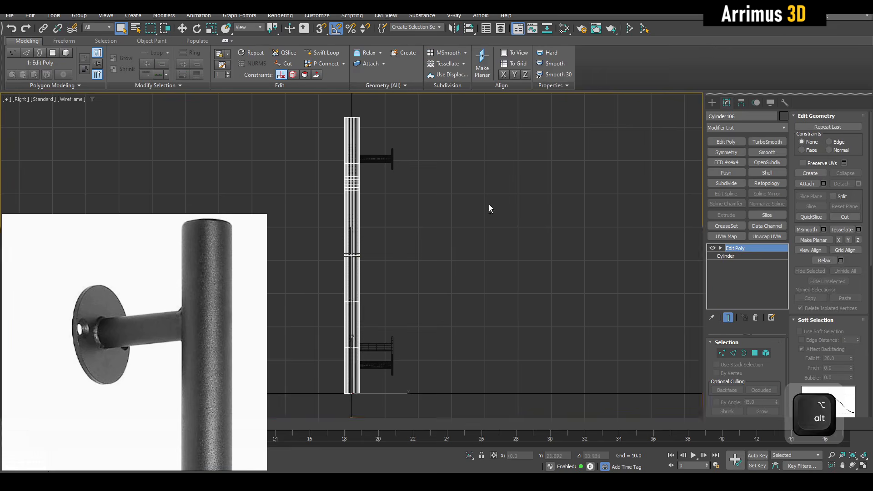
Change the shaded perspective viewport to the Front view, maximize it and frame the tube
key(alt+w)
right_click(500, 196)
key(v)
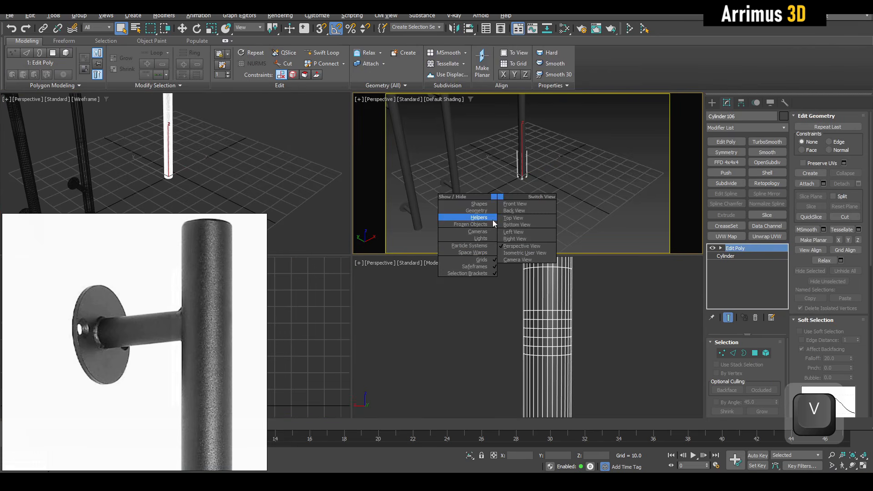
click(514, 203)
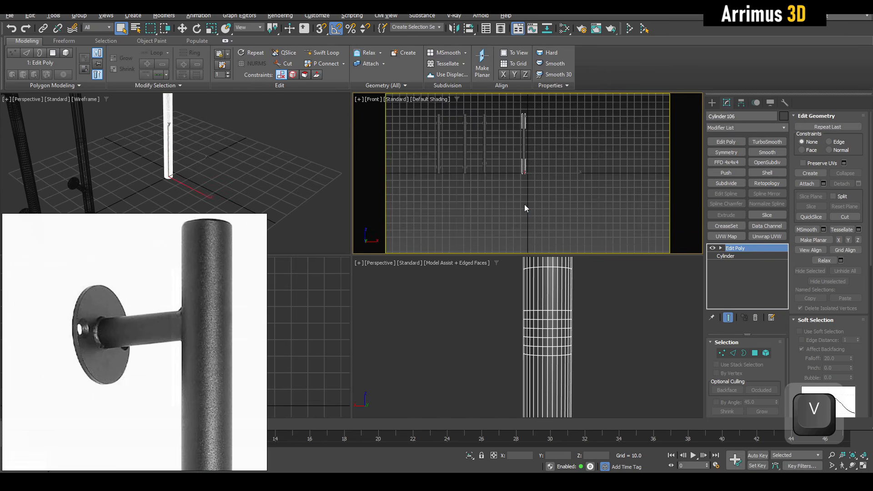
key(alt+w)
key(z)
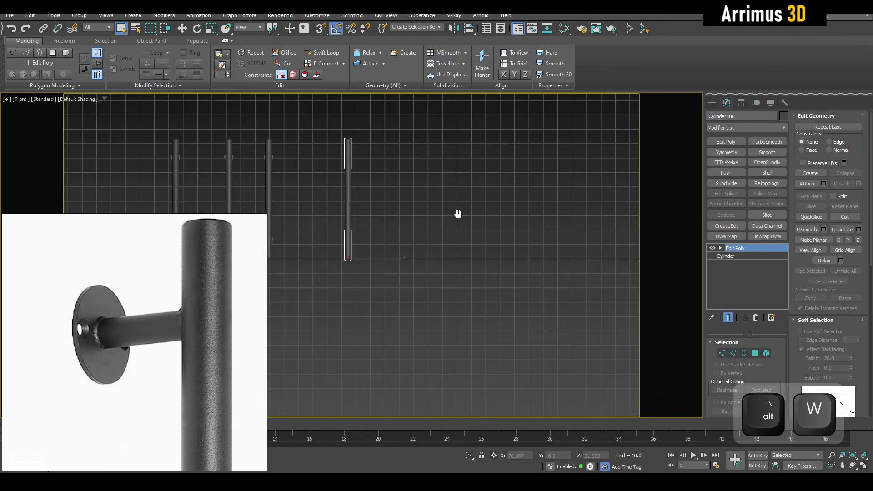
Enter polygon editing in the Front view and display edged faces on the tube around the segmented band
key(4)
scroll(412, 223, up, 5)
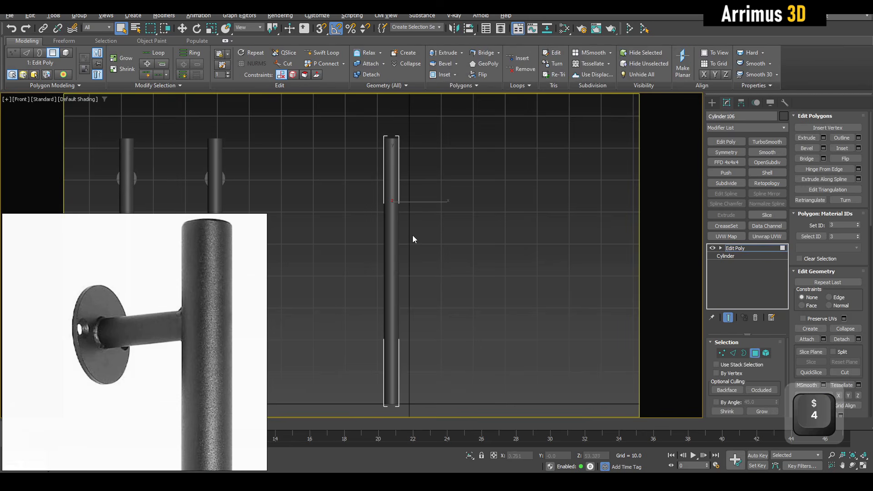
key(F4)
scroll(413, 220, down, 3)
scroll(413, 220, up, 3)
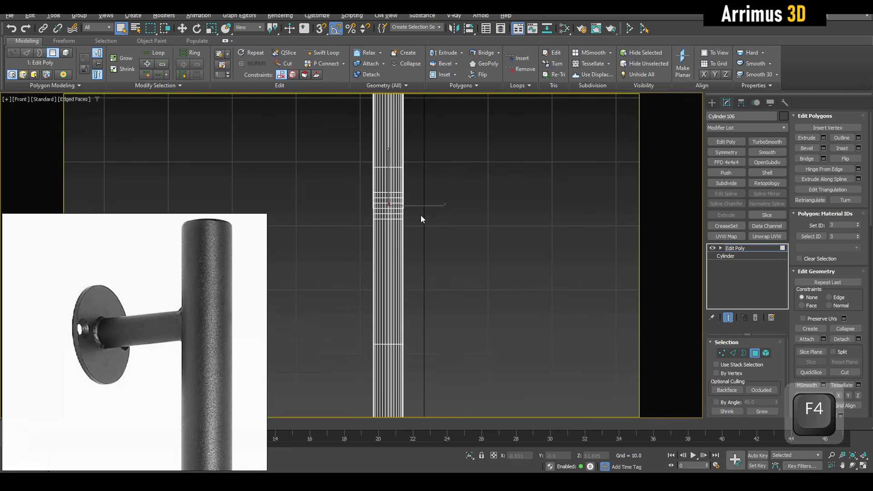
Change the maximized viewport to the Back view and frame the selected polygon patch on the tube
middle_drag(439, 226, 471, 233)
scroll(472, 234, up, 2)
key(v)
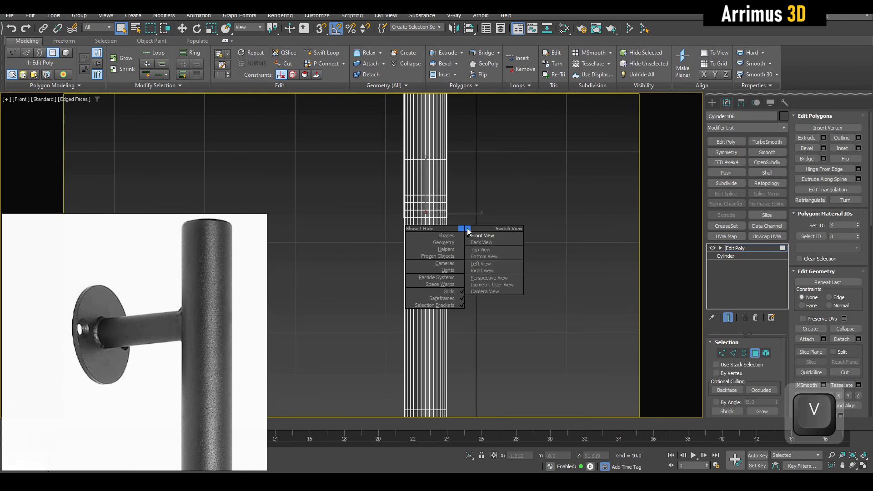
click(495, 244)
middle_drag(385, 206, 474, 209)
scroll(374, 207, up, 6)
middle_drag(381, 219, 484, 207)
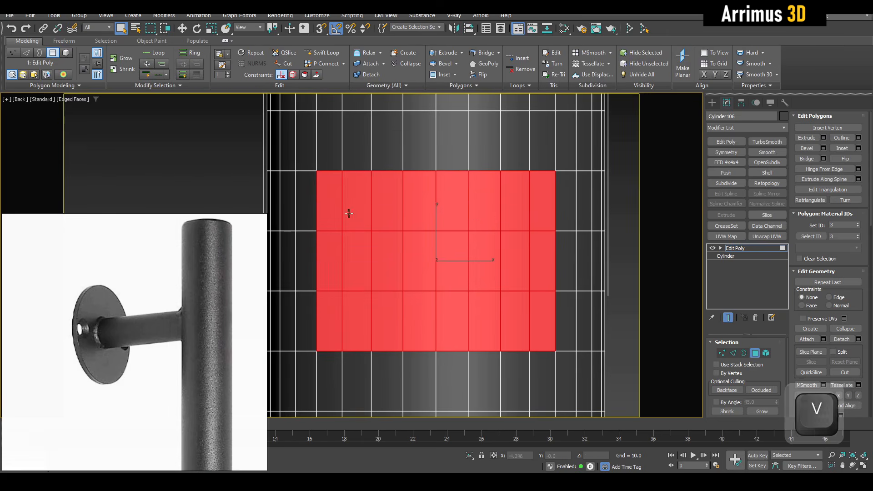
scroll(349, 213, down, 3)
Set the constraint to Face and reshape the selected polygon patch into a rounded form on the tube's surface
key(ctrl)
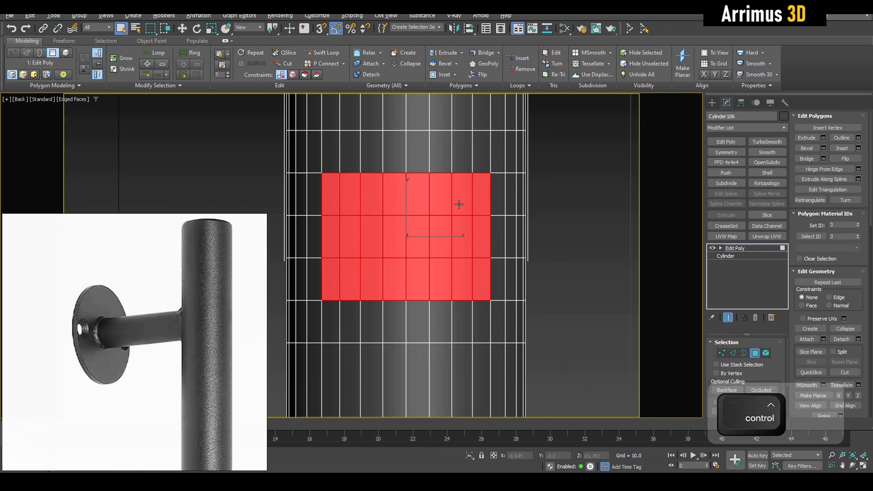
key(shift)
middle_drag(493, 237, 508, 227)
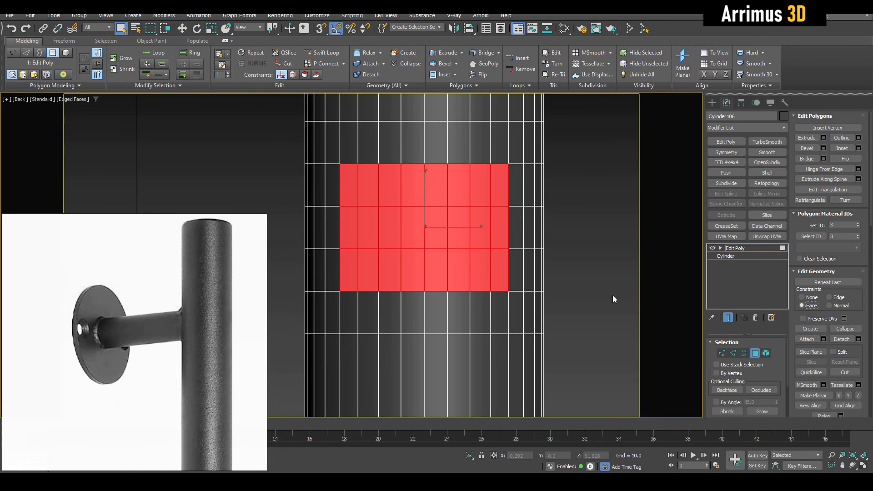
key(shift+alt+d)
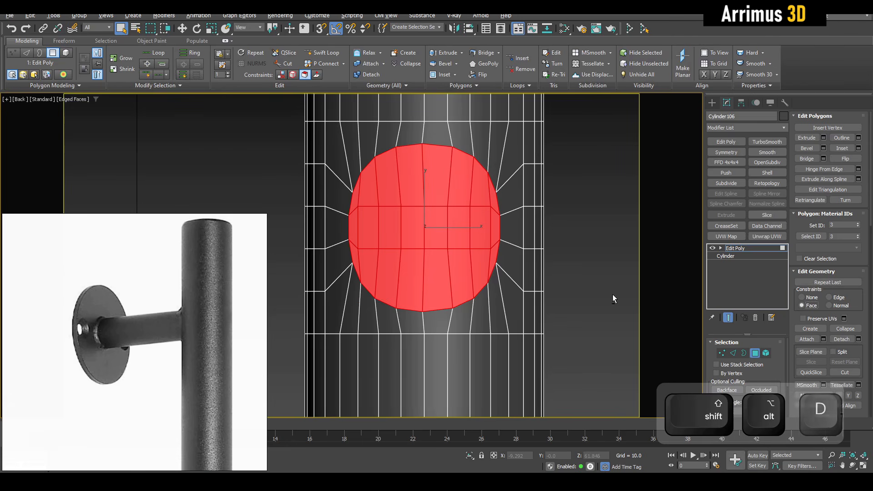
key(w)
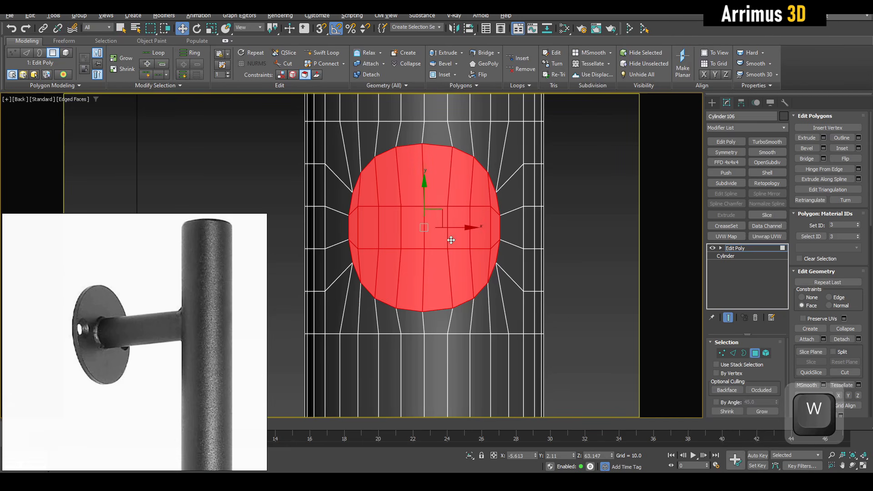
key(ctrl+z)
key(shift+alt+d)
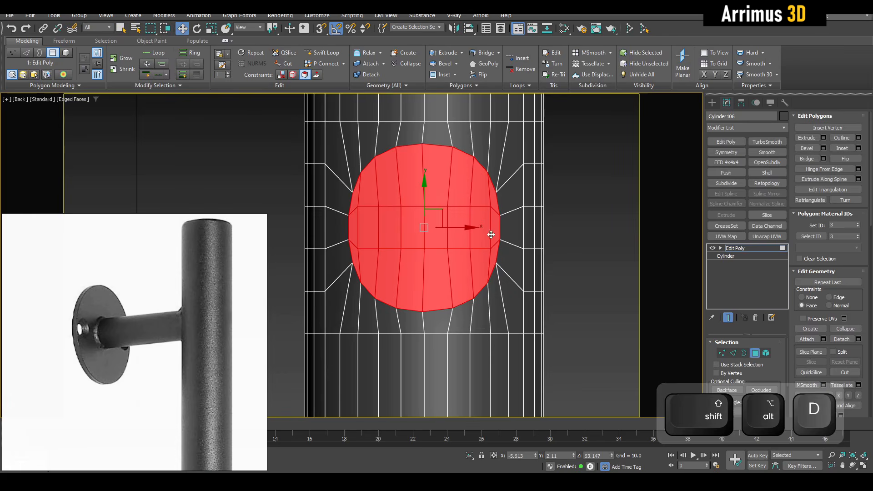
Inspect the rounded patch from the side in the maximized Perspective view
key(alt+w)
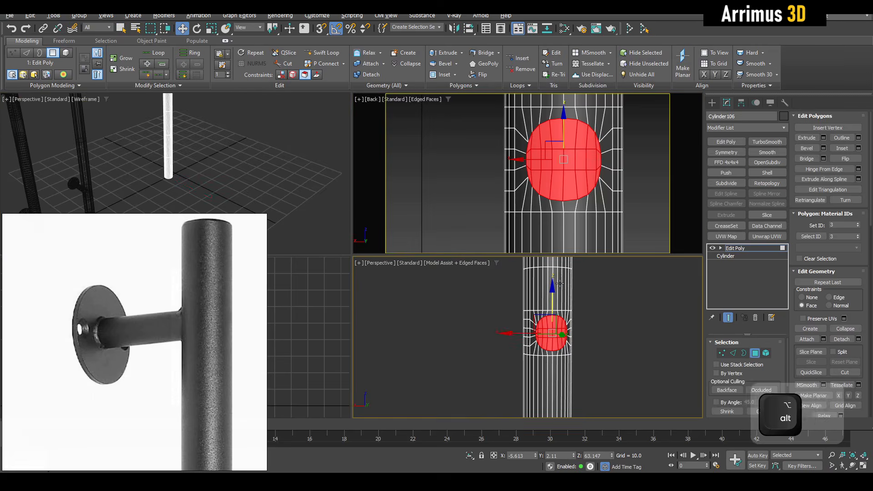
key(alt+w)
key(z)
alt+middle_drag(355, 255, 404, 300)
scroll(404, 299, down, 10)
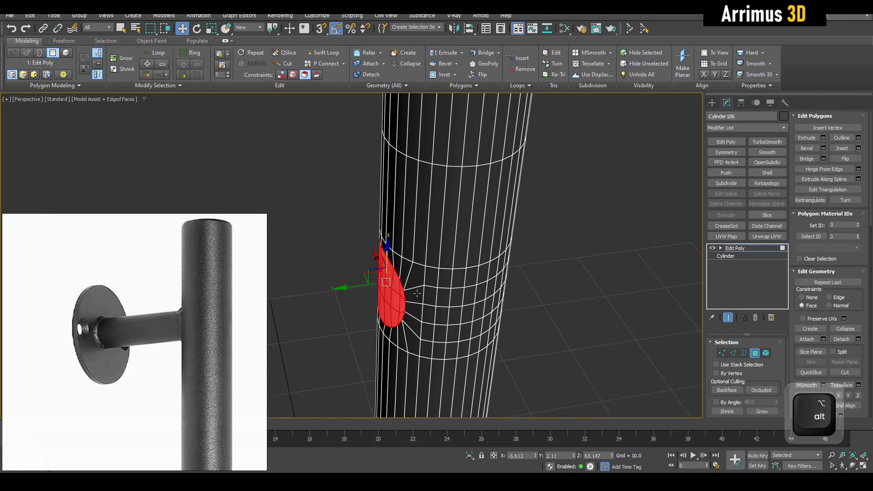
Examine how the stem and base disc are built on the finished handles, and reselect the new tube
key(4)
middle_drag(478, 314, 429, 241)
scroll(429, 241, down, 8)
key(q)
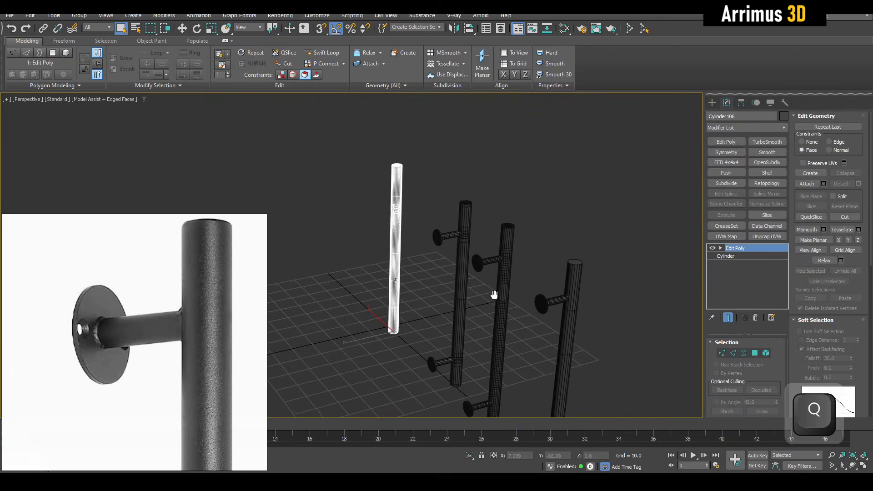
alt+middle_drag(493, 292, 474, 277)
scroll(474, 281, up, 5)
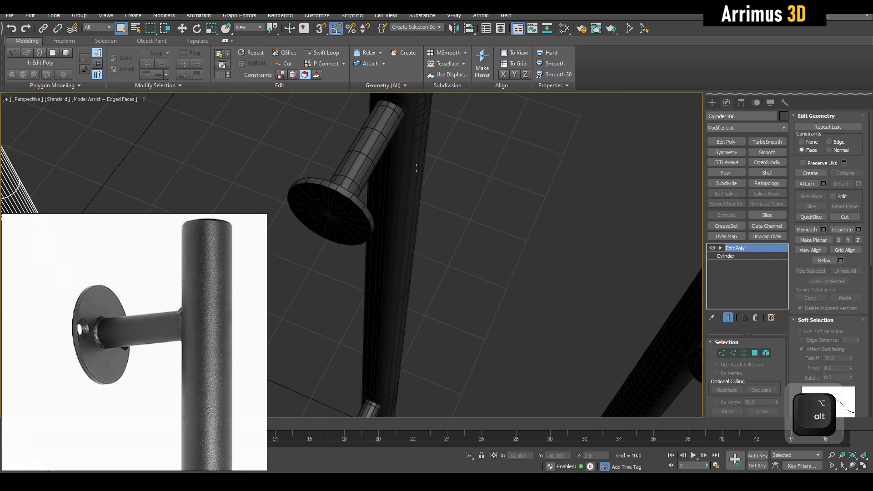
click(400, 168)
scroll(443, 212, down, 4)
alt+middle_drag(444, 214, 404, 240)
click(384, 240)
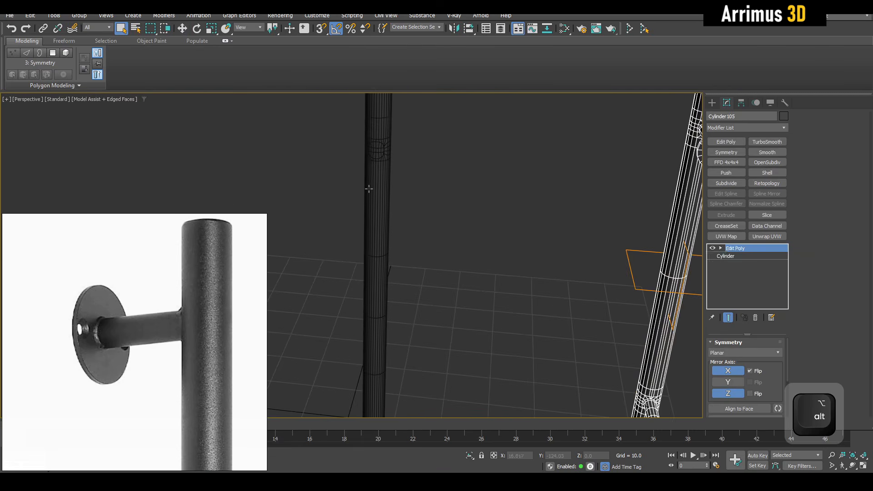
scroll(409, 236, up, 5)
Set the constraint to None and extrude the rounded patch outward along Y to form the stem
key(alt+w)
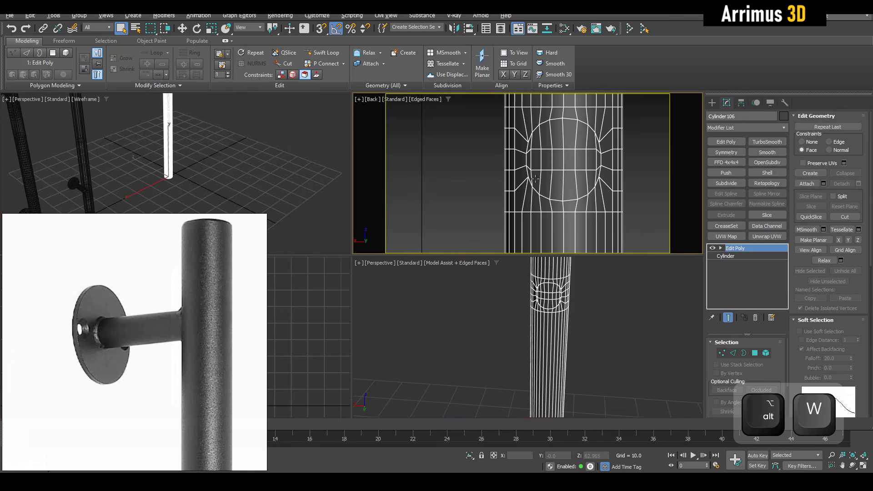
scroll(567, 106, up, 3)
right_click(588, 282)
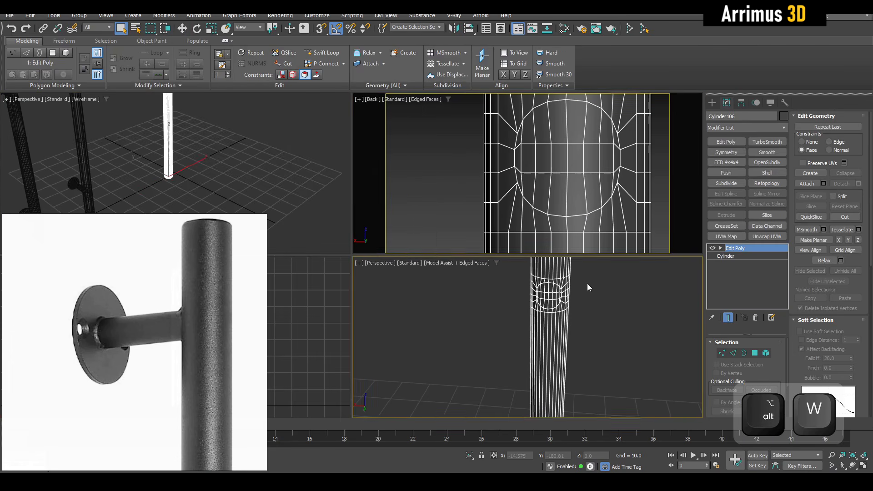
key(alt+w)
key(4)
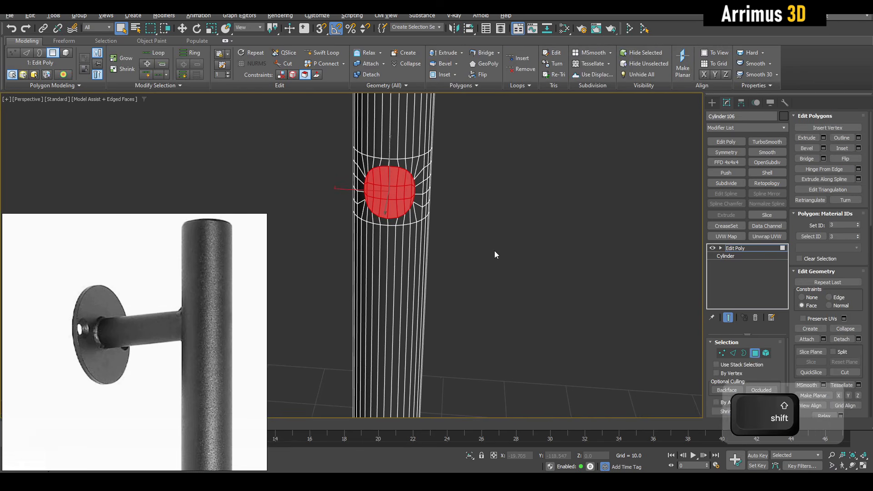
key(z)
key(w)
scroll(344, 212, down, 5)
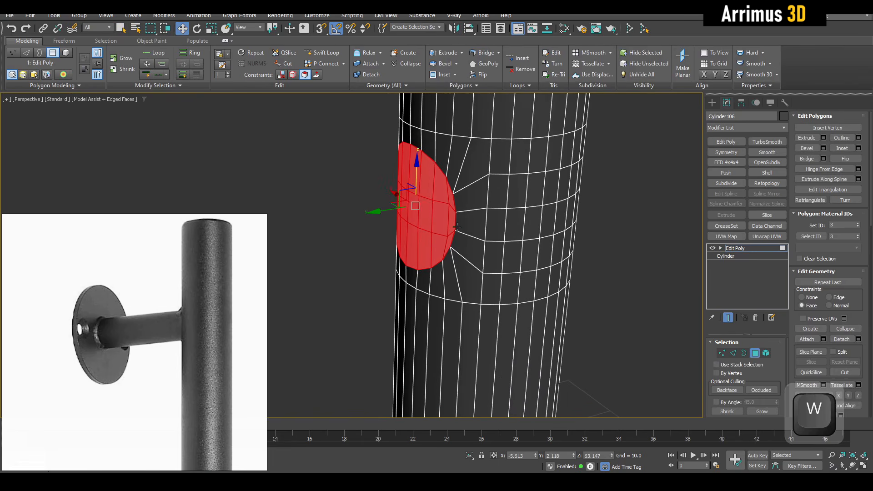
alt+middle_drag(444, 224, 473, 196)
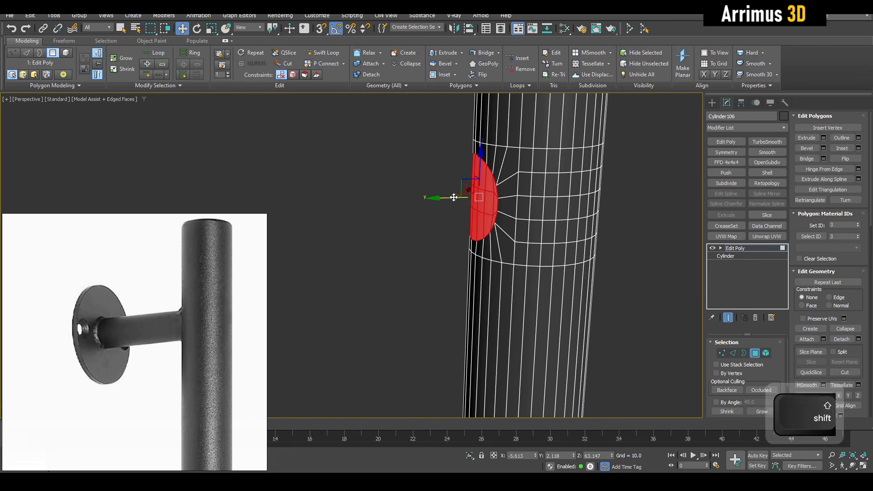
shift+drag(454, 197, 291, 206)
Make the stem's end faces planar on Y and move them further outward to lengthen the stem
middle_drag(372, 208, 477, 223)
key(shift+y)
drag(448, 208, 361, 206)
alt+middle_drag(360, 206, 293, 207)
middle_drag(293, 207, 435, 221)
scroll(435, 221, up, 4)
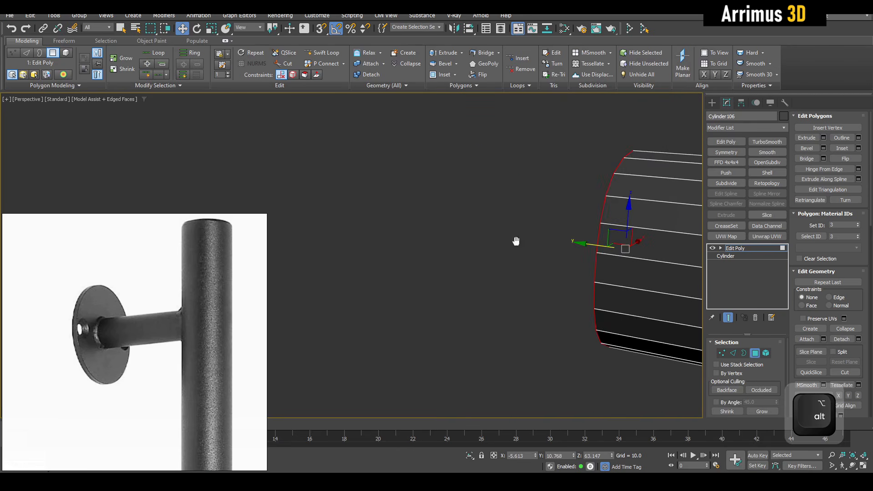
Add a short extra segment at the stem's end and even out its end cap into a circle
middle_drag(517, 241, 436, 252)
mouse_move(509, 257)
alt+middle_down()
mouse_move(446, 248)
mouse_move(614, 235)
mouse_move(514, 254)
alt+middle_up()
key(q)
key(ctrl+shift+2)
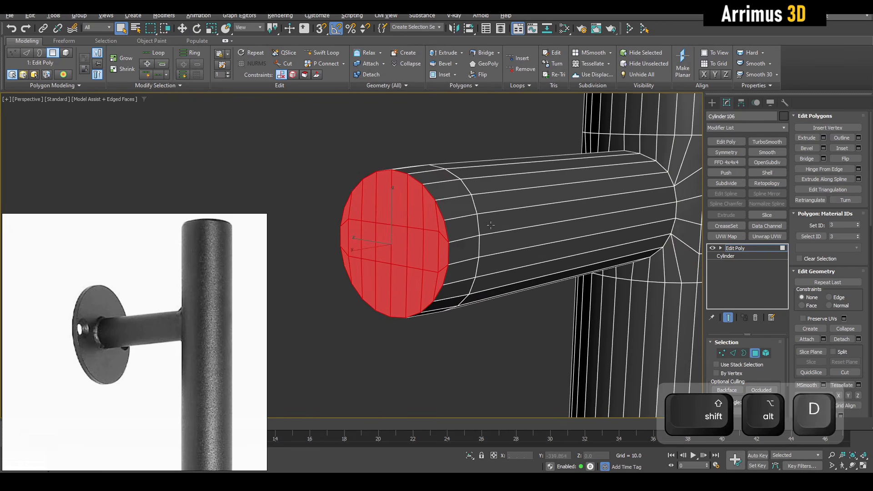
key(alt+shift+d)
Try to even out the edge loop where the stem meets the tube
middle_drag(563, 212, 452, 228)
key(alt+shift+d)
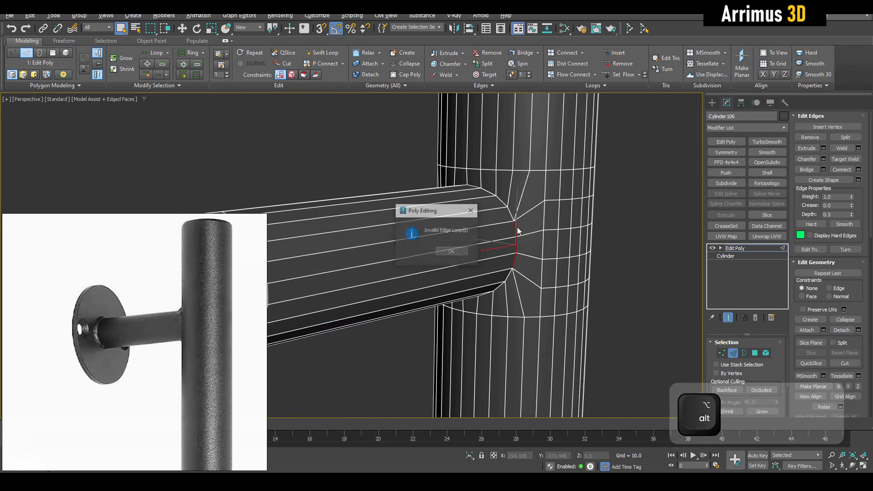
click(461, 251)
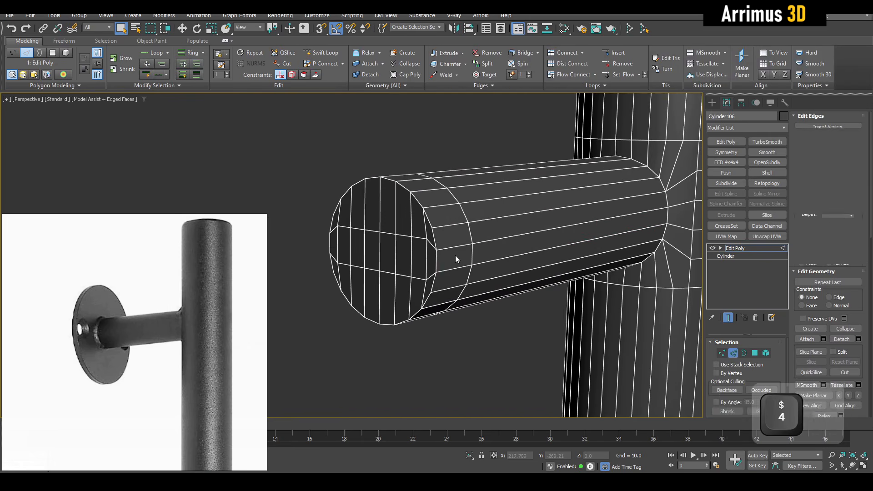
Select the ring of polygons around the stem's end segment and extrude it outward into a round base disc
key(4)
click(449, 234)
ctrl+double_click(442, 218)
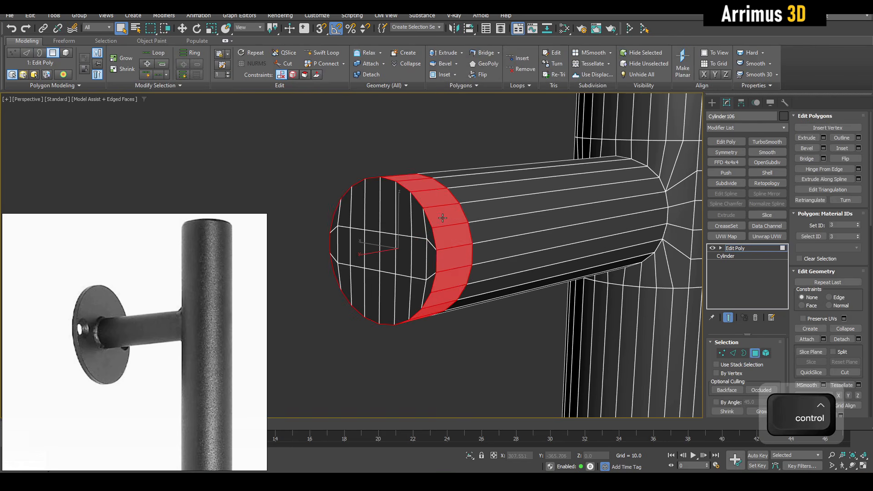
key(z)
alt+middle_drag(430, 230, 326, 249)
scroll(326, 250, down, 4)
key(r)
middle_drag(326, 250, 423, 200)
Select the vertices of the disc's outer face in see-through display and adjust the disc's thickness along Y
key(1)
key(alt+x)
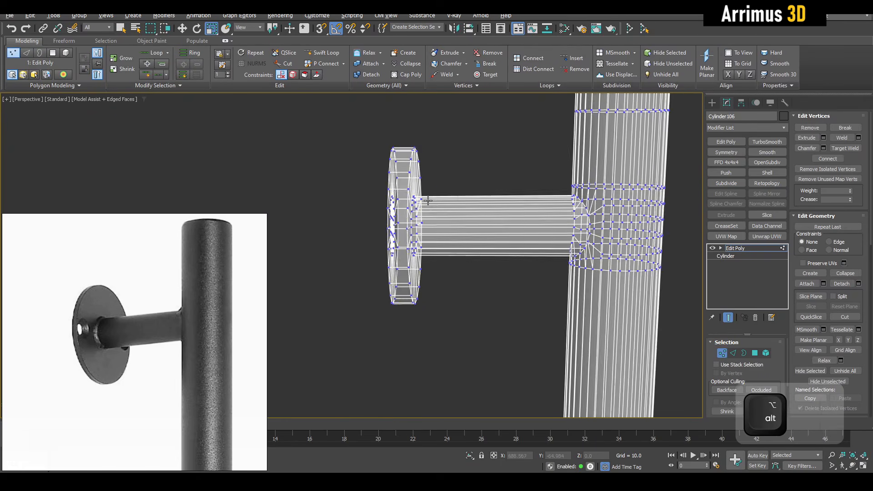
drag(410, 340, 410, 340)
key(w)
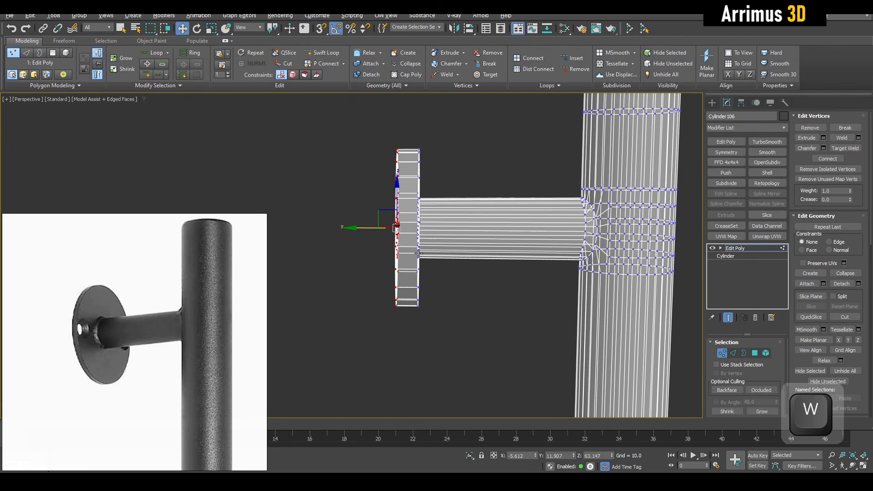
key(alt+x)
alt+middle_drag(379, 230, 468, 279)
key(1)
key(q)
alt+middle_drag(468, 327, 563, 233)
Insert Swift Loop edge loops around the tube just above and just below the stem junction
key(1)
middle_drag(441, 259, 453, 254)
scroll(454, 253, up, 3)
key(alt+s)
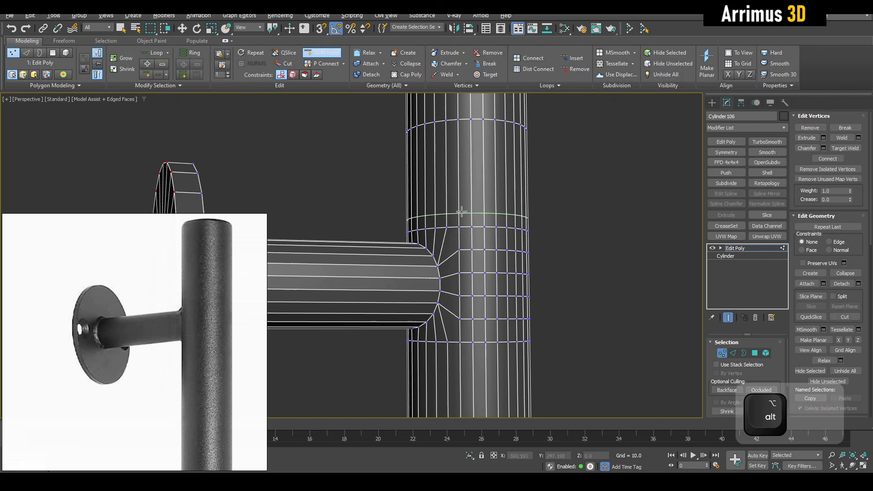
click(463, 198)
click(462, 376)
Insert a Swift Loop edge loop around the stem close to the tube
key(w)
middle_drag(405, 346, 459, 282)
key(alt+s)
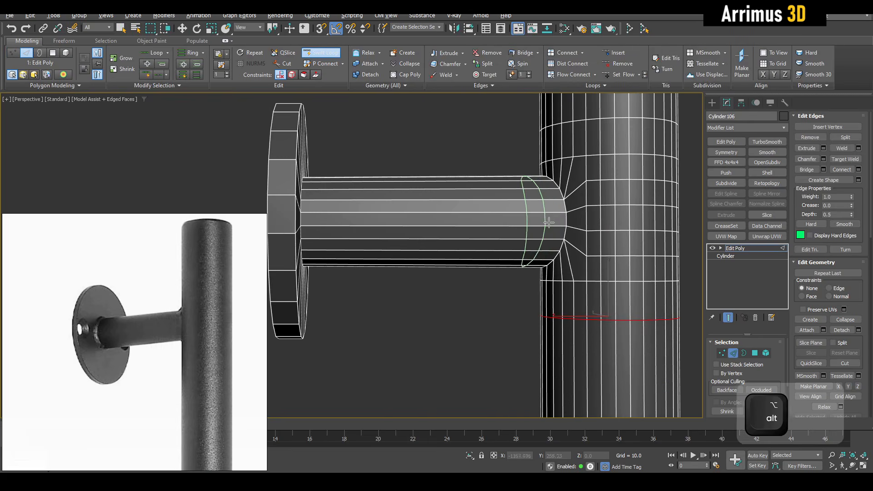
click(549, 219)
Insert supporting edge loops on the stem beside the disc, across the disc's face and around its rim, and leave edge editing
alt+middle_drag(549, 219, 430, 224)
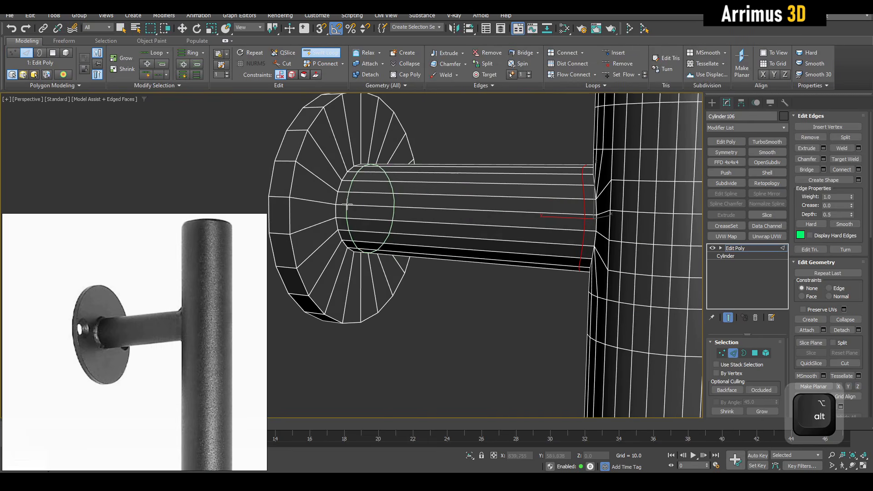
click(306, 169)
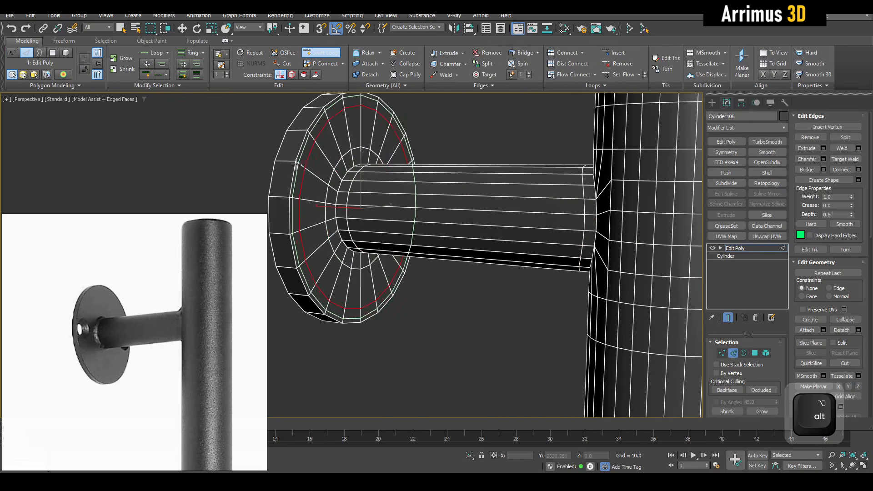
alt+middle_drag(291, 162, 324, 151)
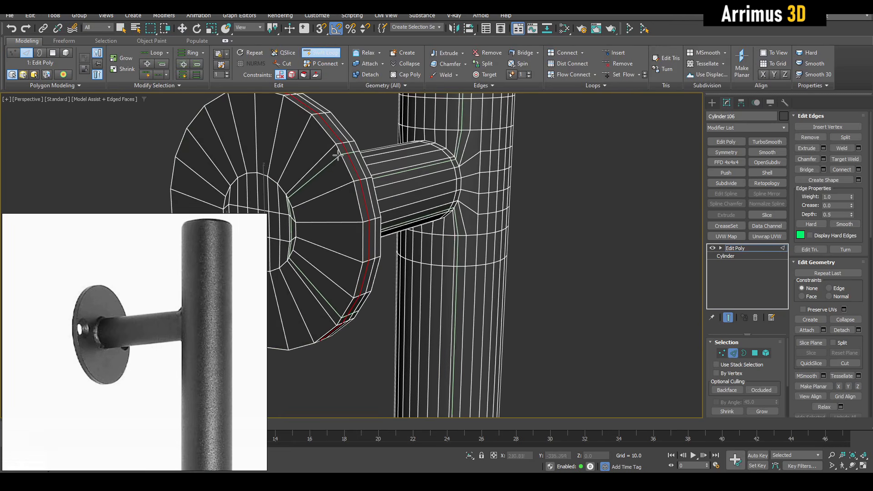
middle_drag(488, 147, 466, 318)
mouse_move(461, 157)
middle_down()
mouse_move(457, 317)
mouse_move(466, 335)
mouse_move(461, 328)
middle_up()
alt+middle_drag(457, 143, 494, 109)
right_click(481, 173)
scroll(482, 174, down, 5)
key(2)
key(q)
Select the middle of the three vertex rings on the tube between the stem junction and the bottom end
middle_drag(512, 310, 386, 152)
scroll(386, 152, down, 3)
key(1)
alt+middle_drag(493, 289, 428, 301)
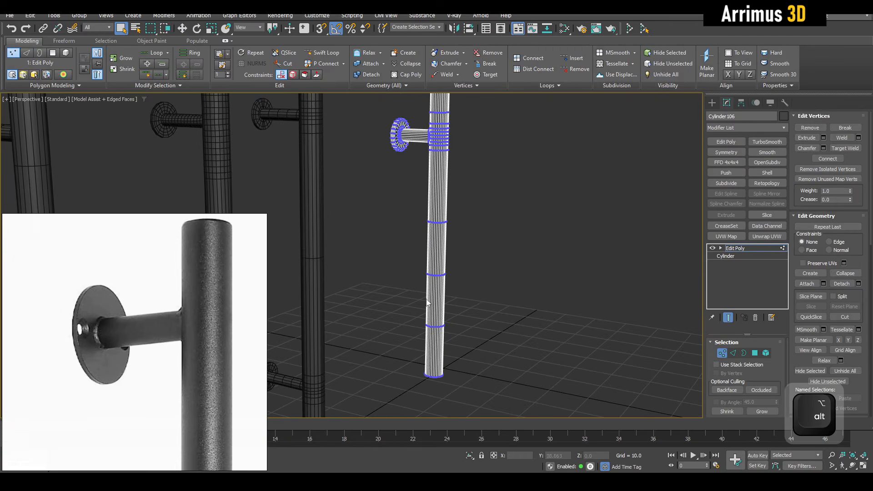
scroll(171, 315, down, 6)
scroll(176, 342, up, 3)
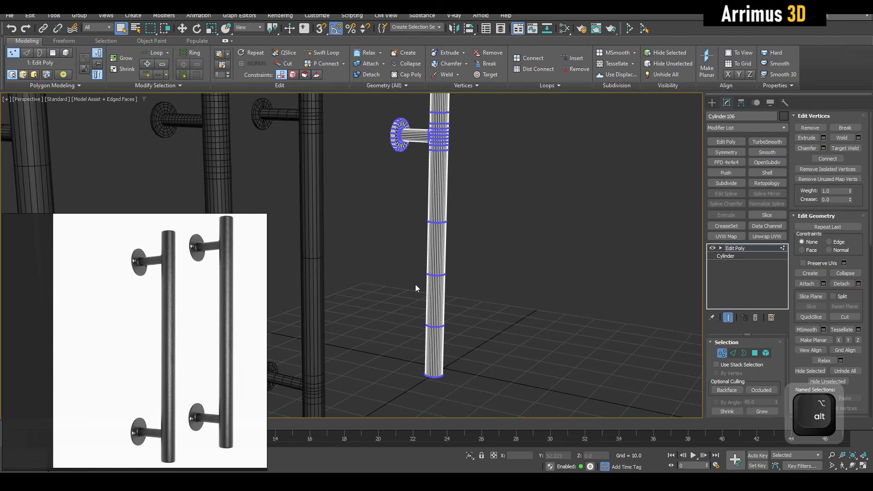
drag(501, 298, 500, 298)
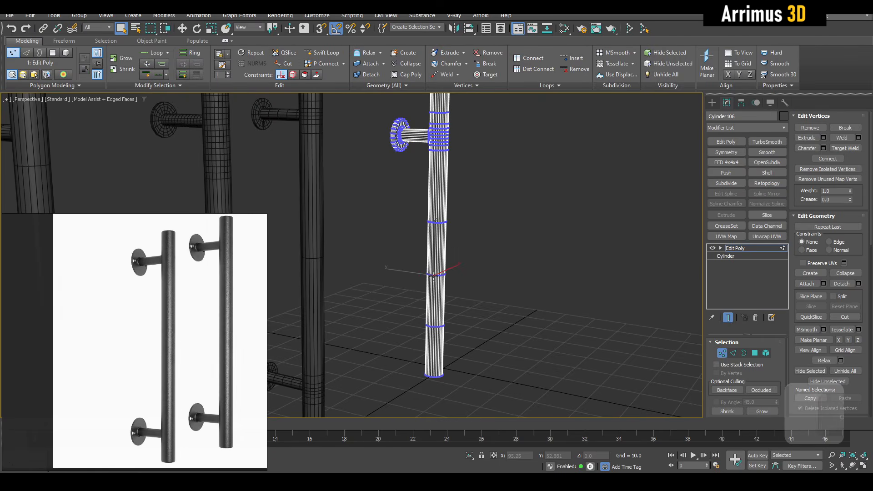
scroll(476, 283, up, 3)
Apply a Symmetry modifier on Z to mirror the upper stem and disc to the tube's lower half, and deselect the handle
click(726, 152)
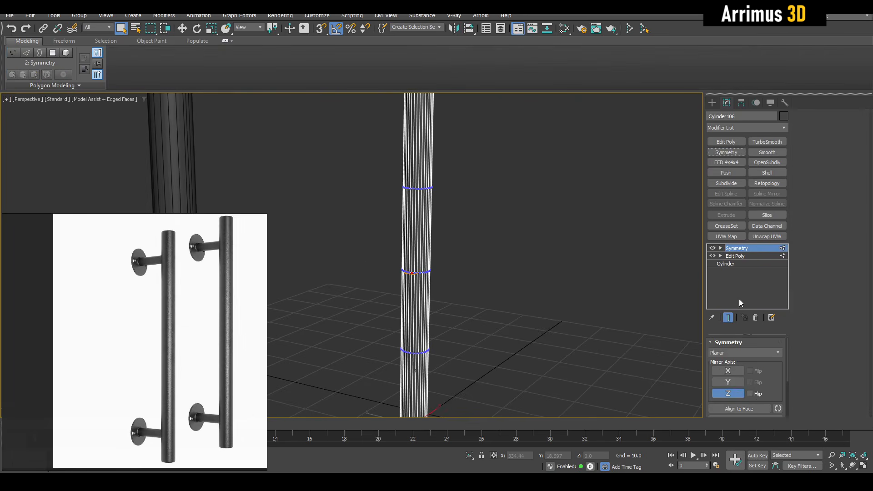
scroll(516, 276, down, 5)
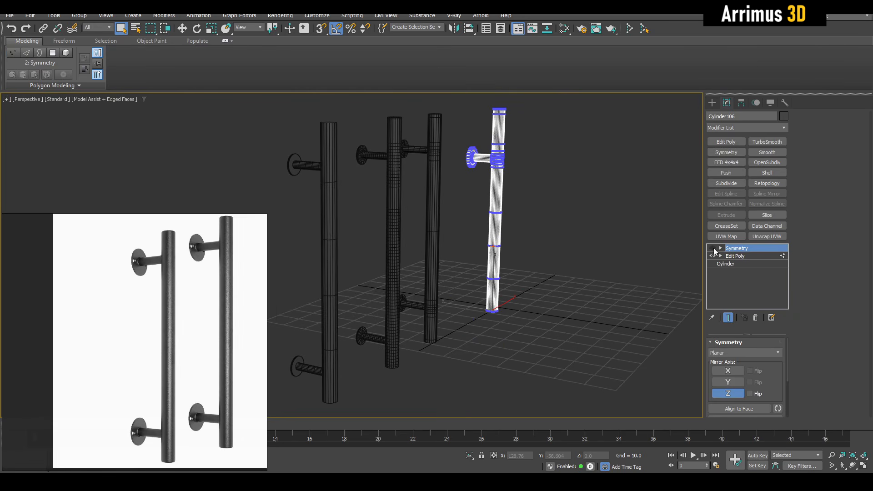
click(565, 223)
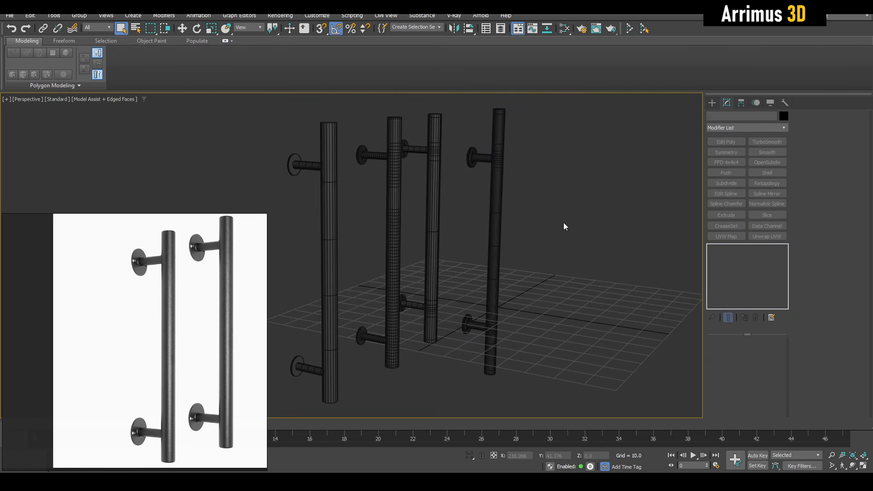
Apply TurboSmooth to the new handle with 2 iterations and Isoline Display enabled, and deselect the handle
alt+middle_drag(565, 223, 493, 243)
key(F4)
click(492, 223)
scroll(494, 223, up, 3)
scroll(546, 221, up, 2)
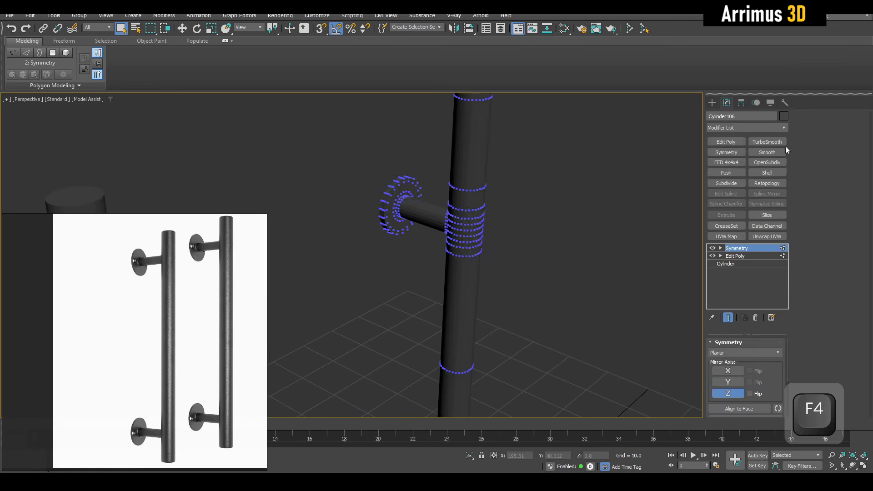
key(F4)
click(766, 142)
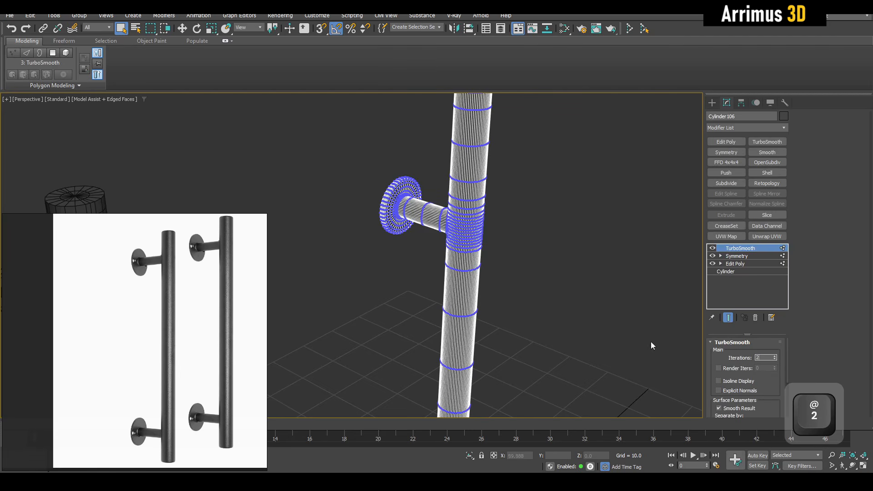
click(737, 383)
middle_drag(563, 335, 584, 331)
click(584, 329)
Examine the smoothed handle's disc, stem and tube junction up close in shading without edges
key(F4)
middle_drag(526, 247, 496, 246)
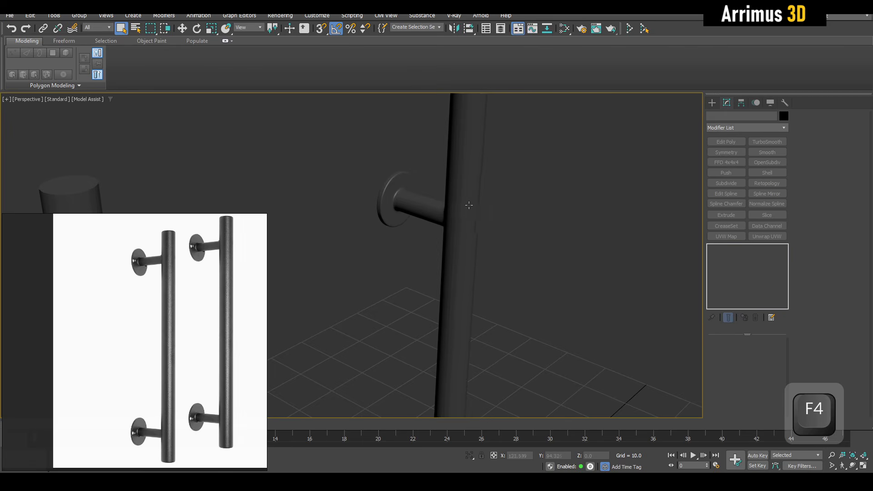
scroll(468, 206, up, 3)
alt+middle_drag(468, 206, 525, 258)
middle_drag(526, 257, 477, 218)
alt+middle_drag(477, 219, 499, 230)
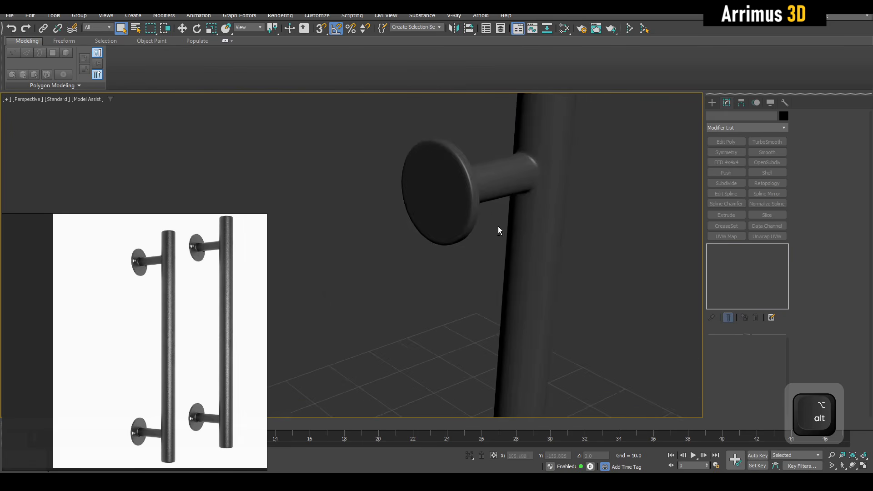
scroll(544, 176, up, 3)
scroll(545, 176, down, 2)
key(F4)
Compare the mesh flow around the stem-to-tube junction with TurboSmooth's Isoline Display off and on, shaded and with edged faces
click(524, 244)
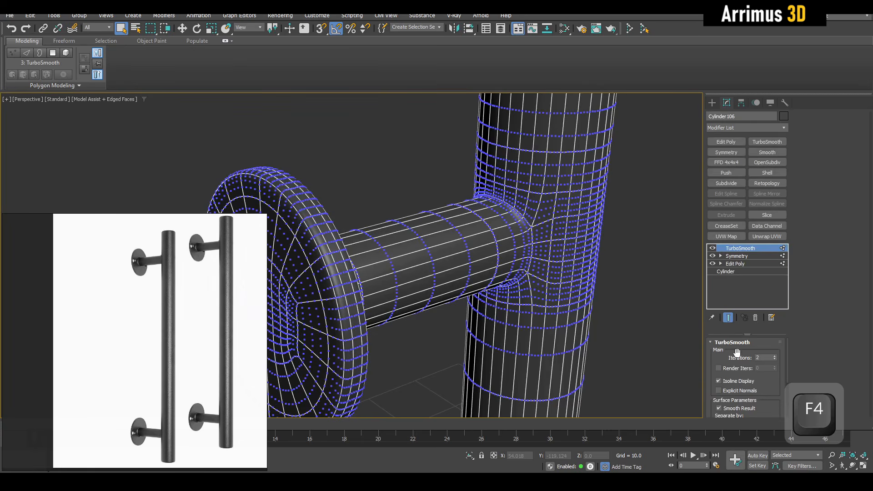
click(736, 384)
scroll(651, 306, up, 3)
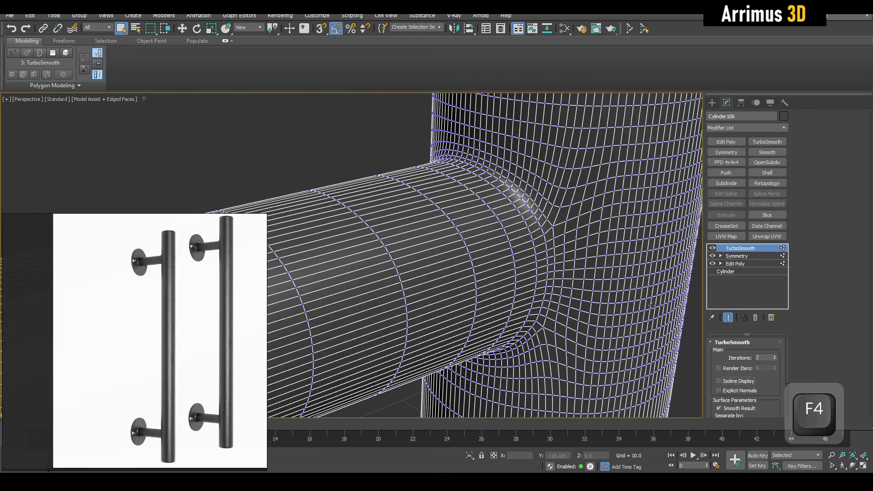
click(733, 382)
alt+middle_drag(628, 281, 642, 293)
key(F4)
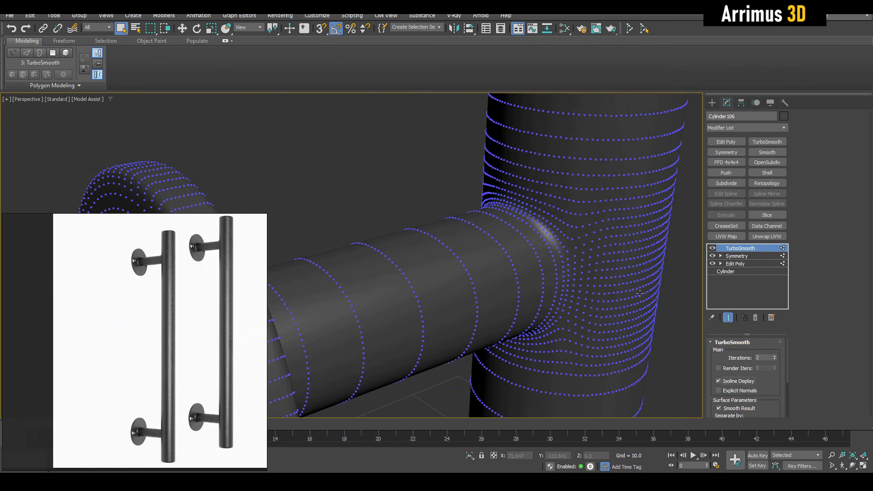
click(740, 377)
key(F4)
middle_drag(622, 280, 593, 279)
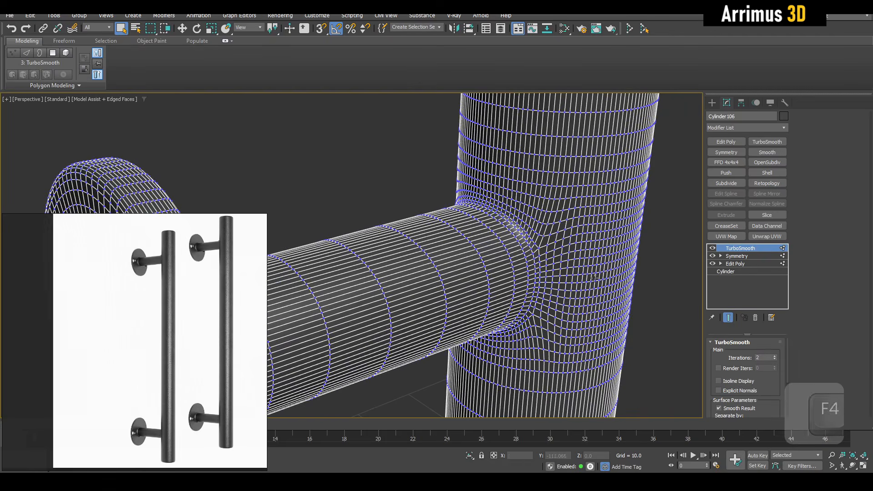
click(747, 384)
key(F4)
middle_drag(548, 348, 471, 298)
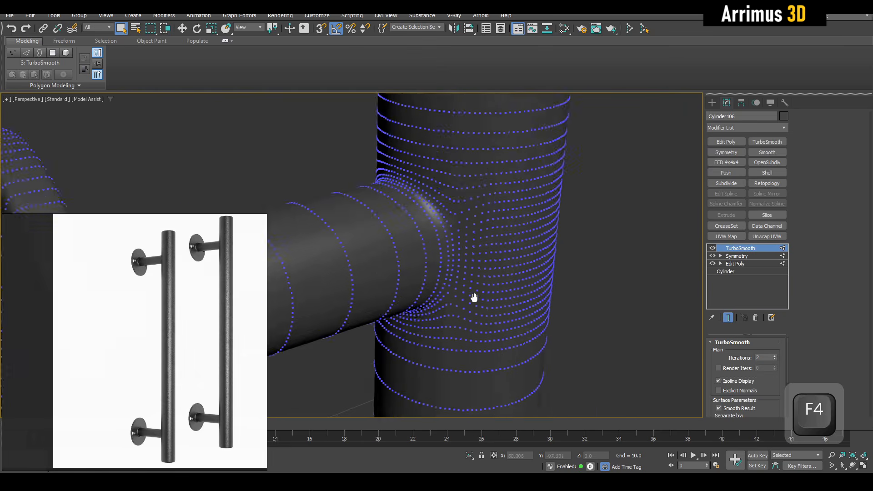
scroll(536, 290, down, 4)
click(555, 288)
Compare the four handle versions shaded and with edged faces, examining the topology at the stem junctions of the two middle handles
scroll(554, 287, down, 5)
alt+middle_drag(555, 288, 586, 253)
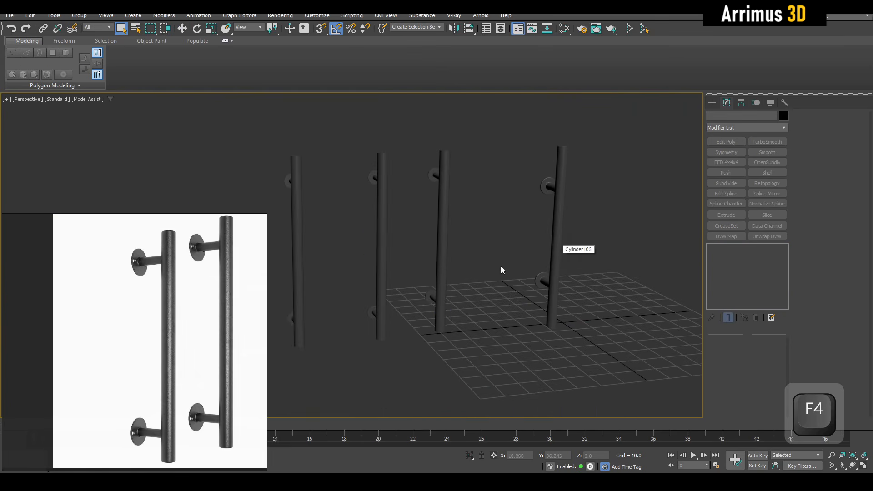
middle_drag(501, 269, 555, 273)
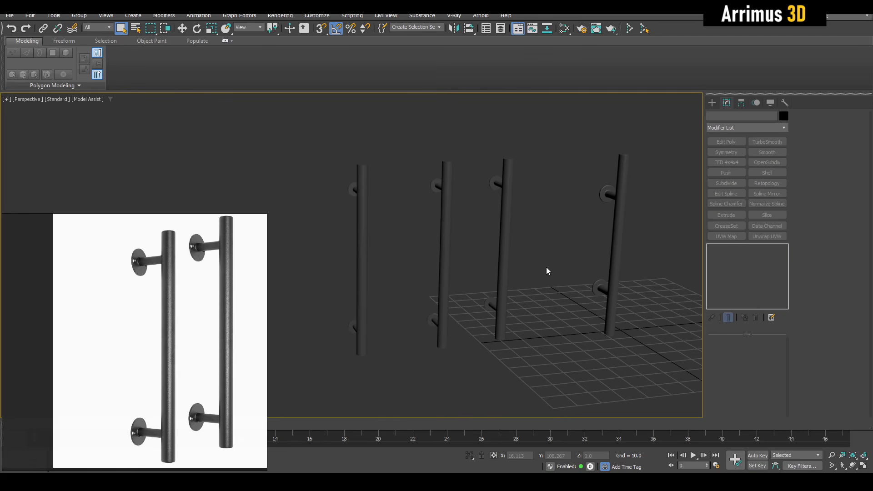
key(F4)
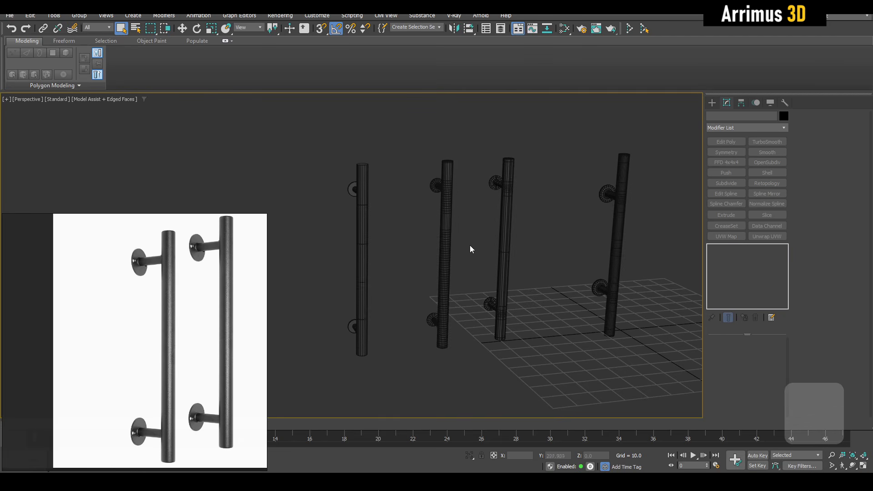
scroll(423, 235, up, 6)
scroll(422, 235, down, 3)
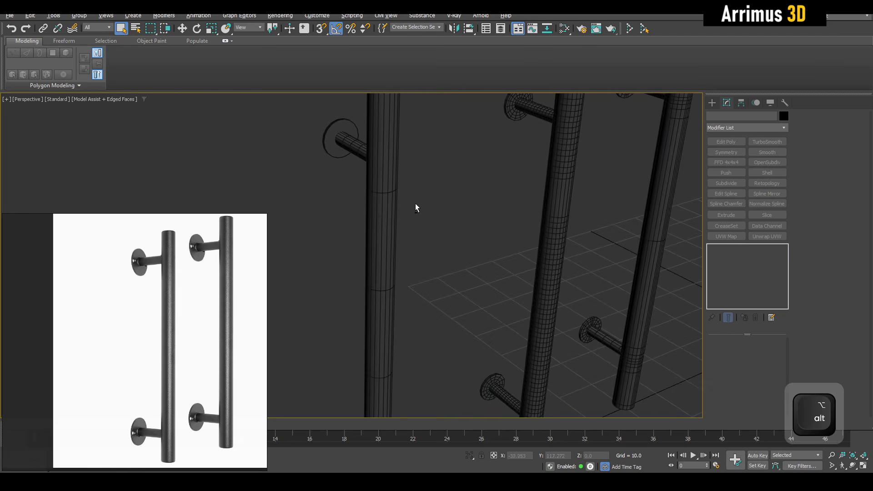
click(391, 209)
alt+middle_drag(391, 209, 515, 246)
click(466, 194)
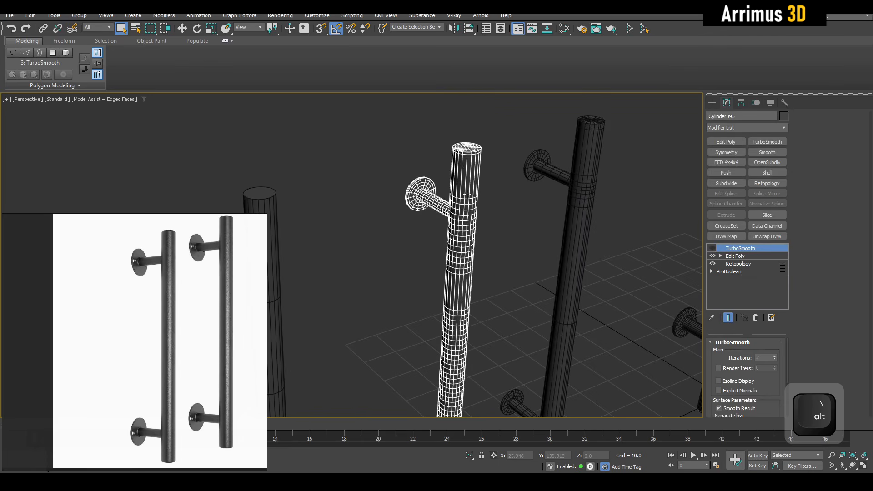
alt+middle_drag(658, 262, 550, 247)
click(551, 247)
scroll(512, 197, up, 6)
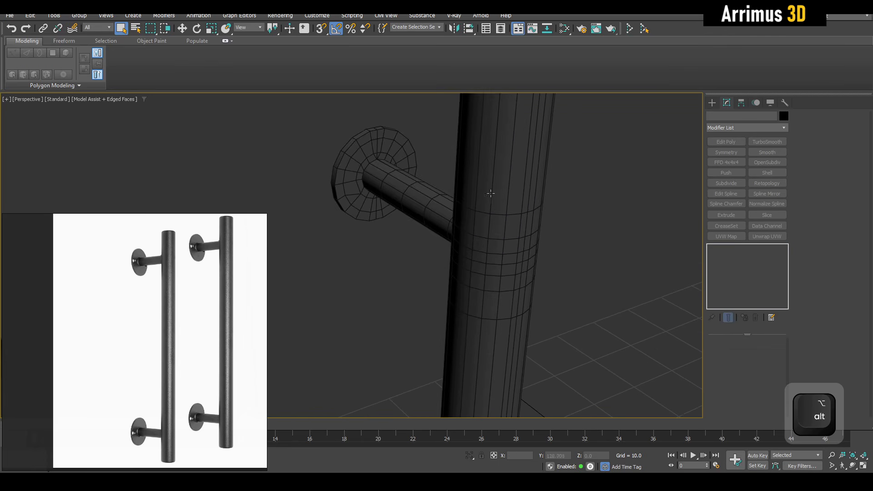
click(512, 197)
scroll(512, 198, down, 5)
middle_drag(511, 198, 271, 210)
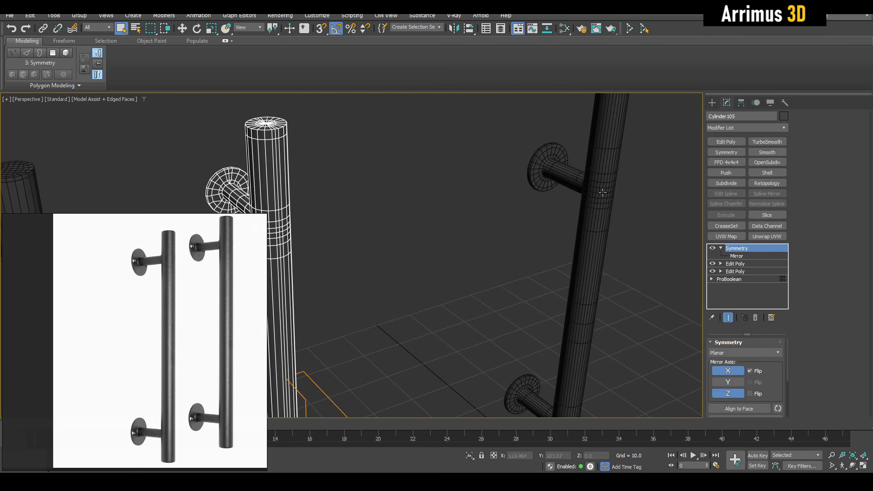
click(474, 216)
scroll(505, 228, down, 8)
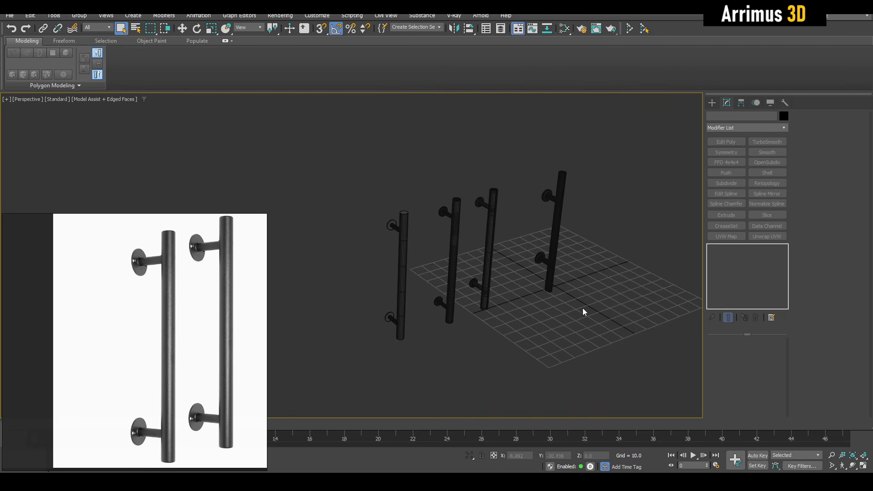